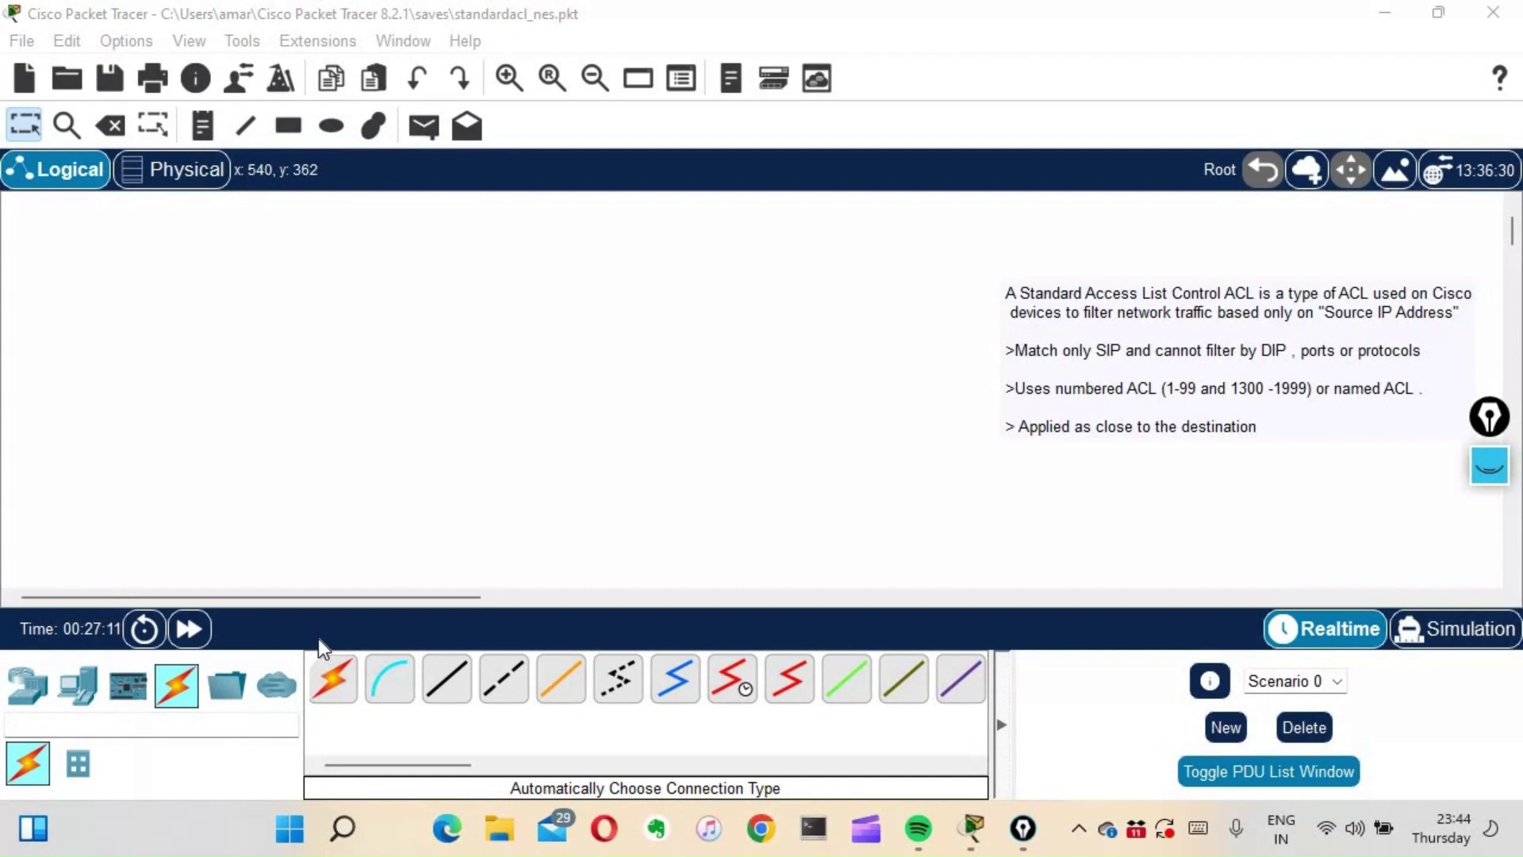
# Step: Place an ISR4331 router near the top and a 2960 switch below-left of it
pyautogui.click(26, 686)
pyautogui.moveTo(333, 680); pyautogui.dragTo(441, 275)
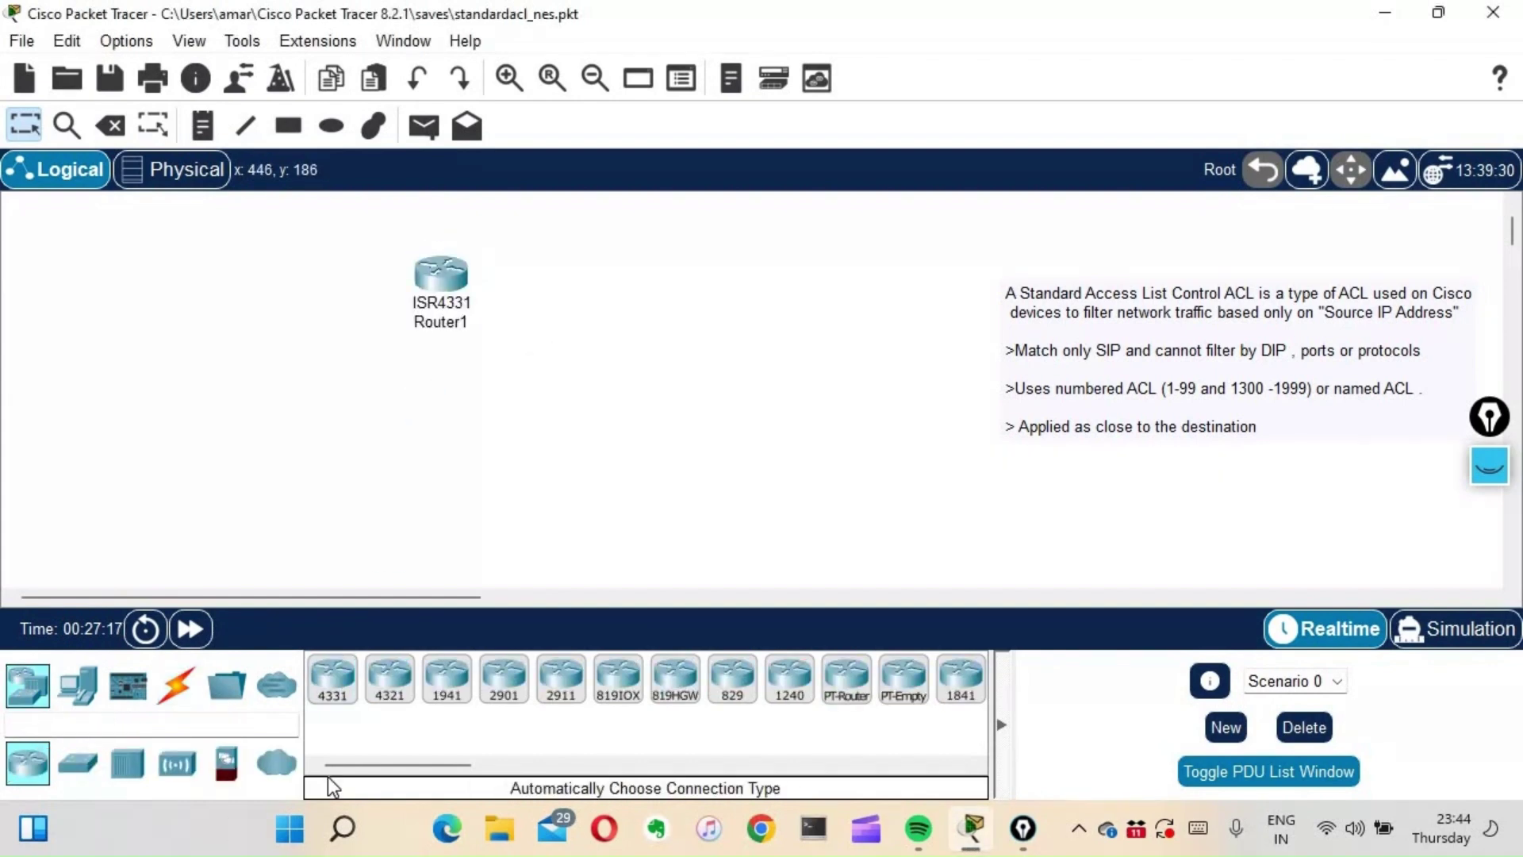
pyautogui.moveTo(85, 749); pyautogui.dragTo(202, 398)
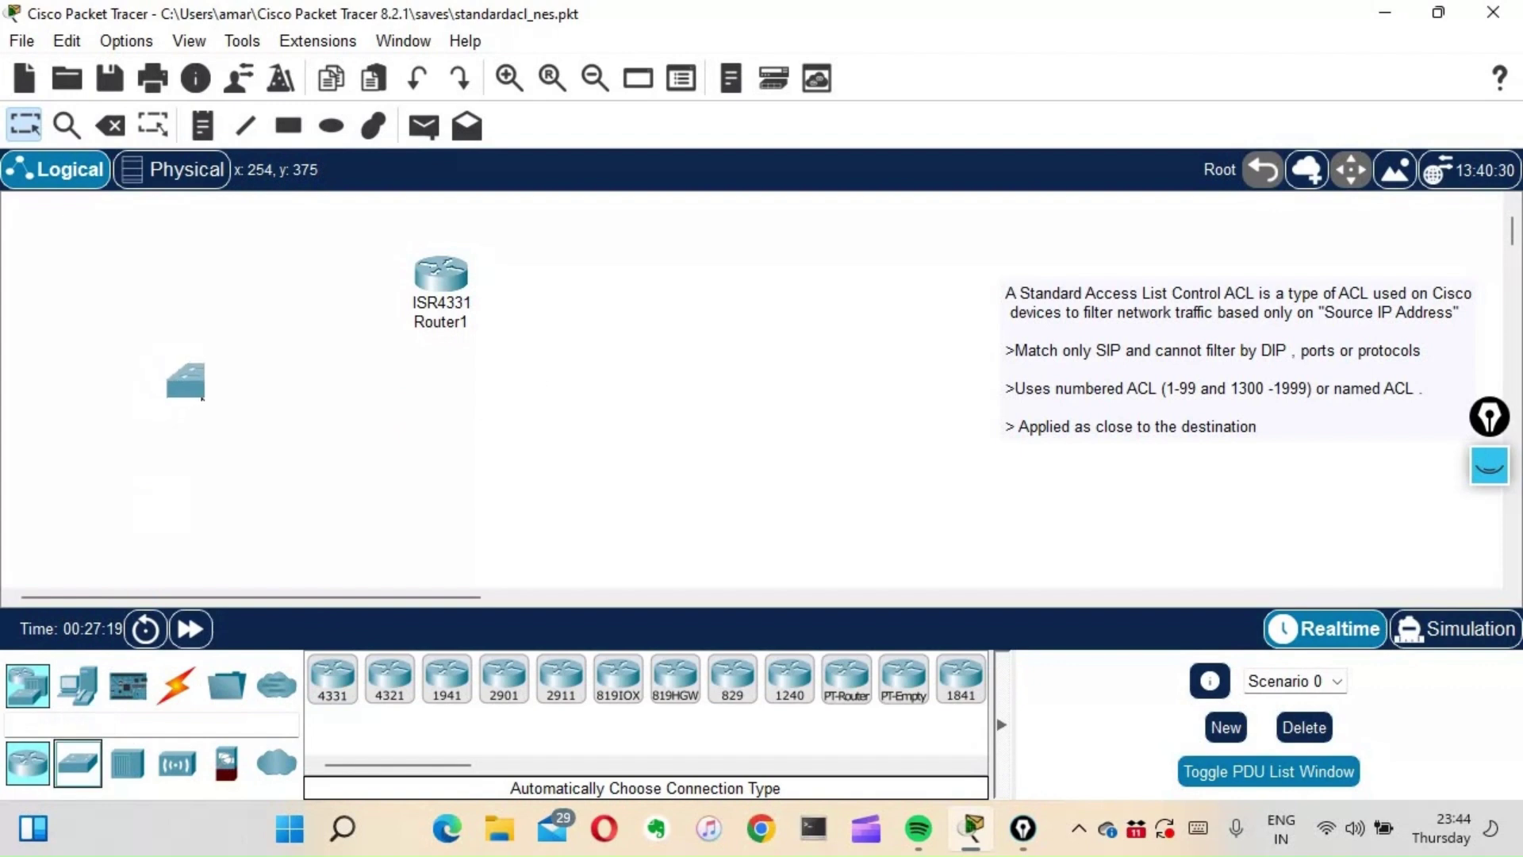
pyautogui.click(200, 398)
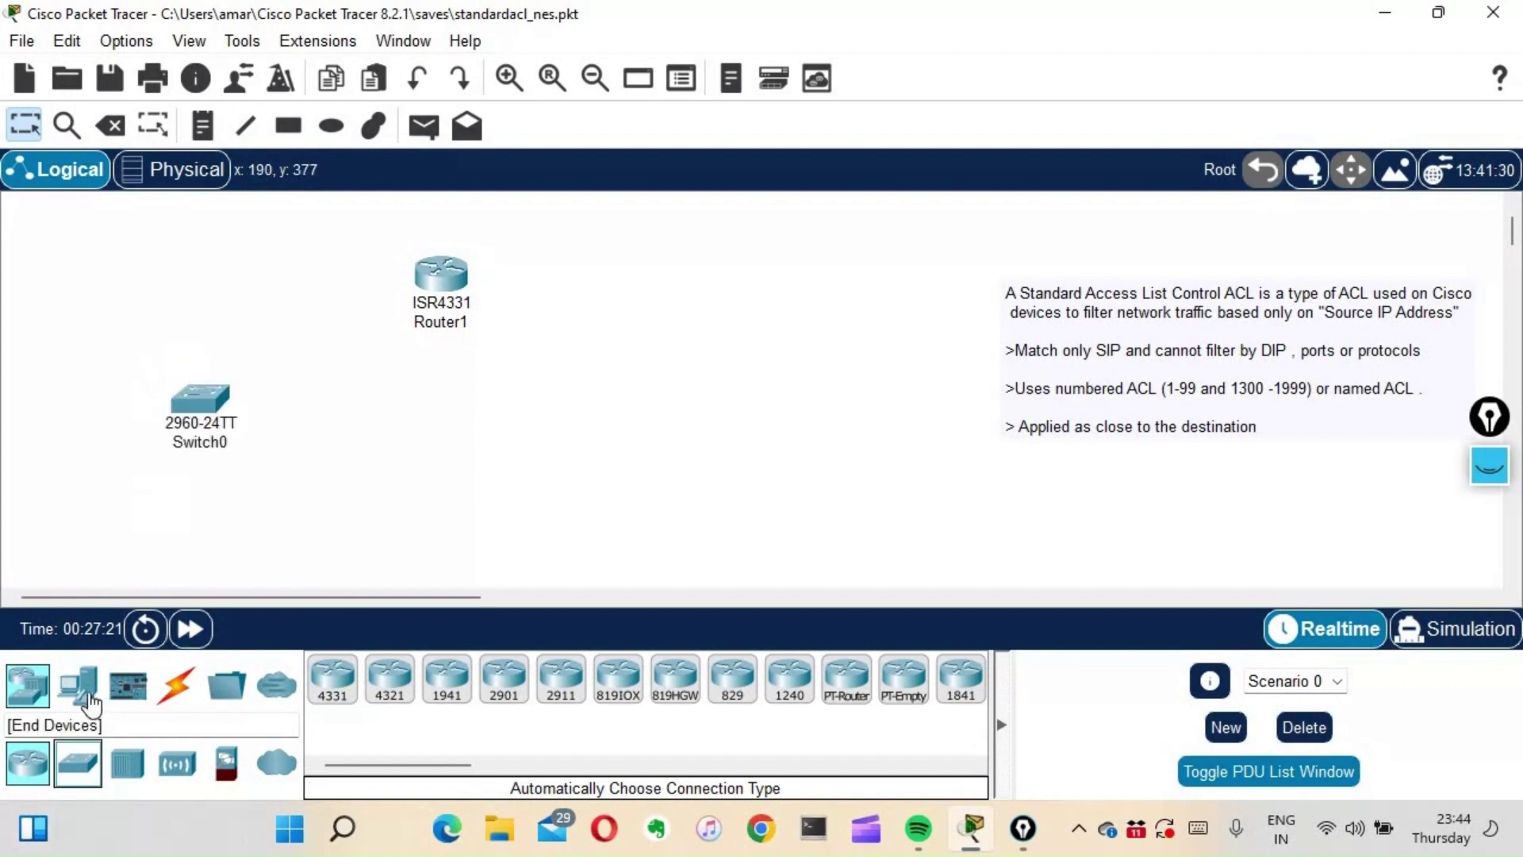
# Step: Add PC0 and Laptop0 at the lower left and Server0 to the right of the router
pyautogui.click(78, 684)
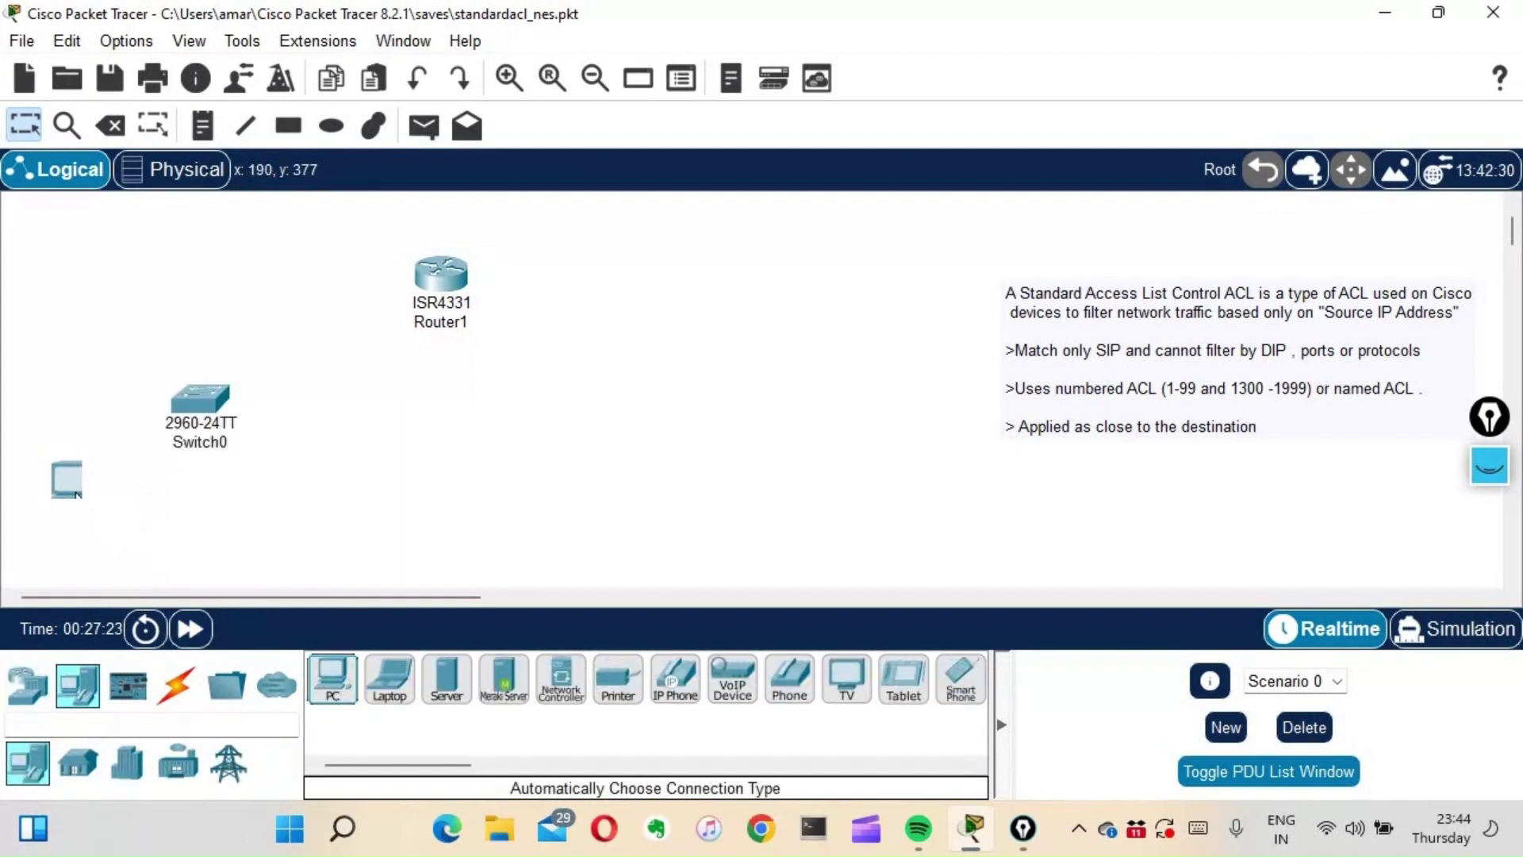
pyautogui.moveTo(333, 678); pyautogui.dragTo(74, 500)
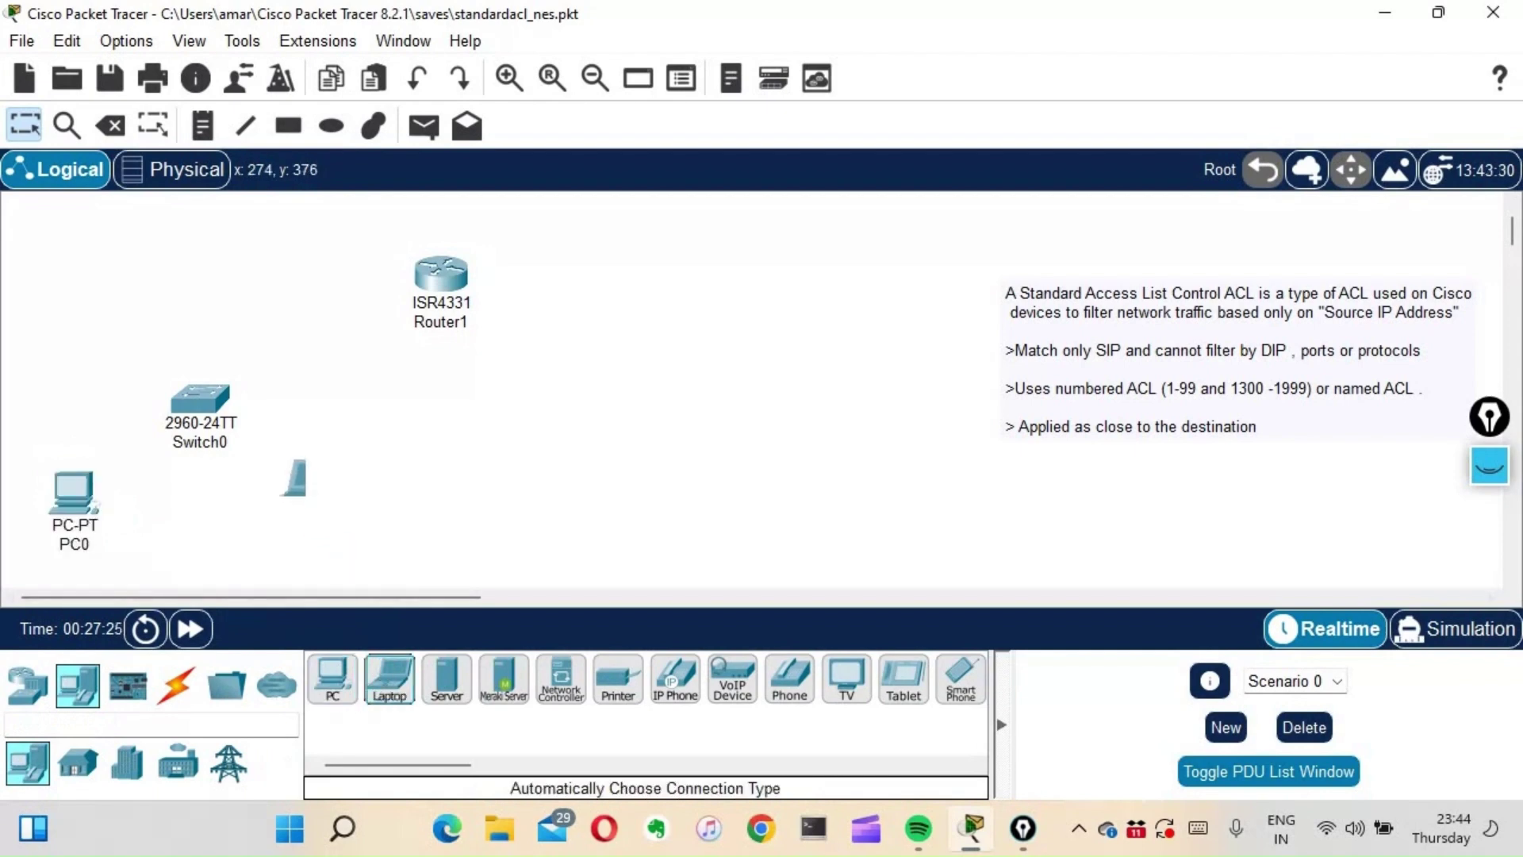
pyautogui.click(306, 498)
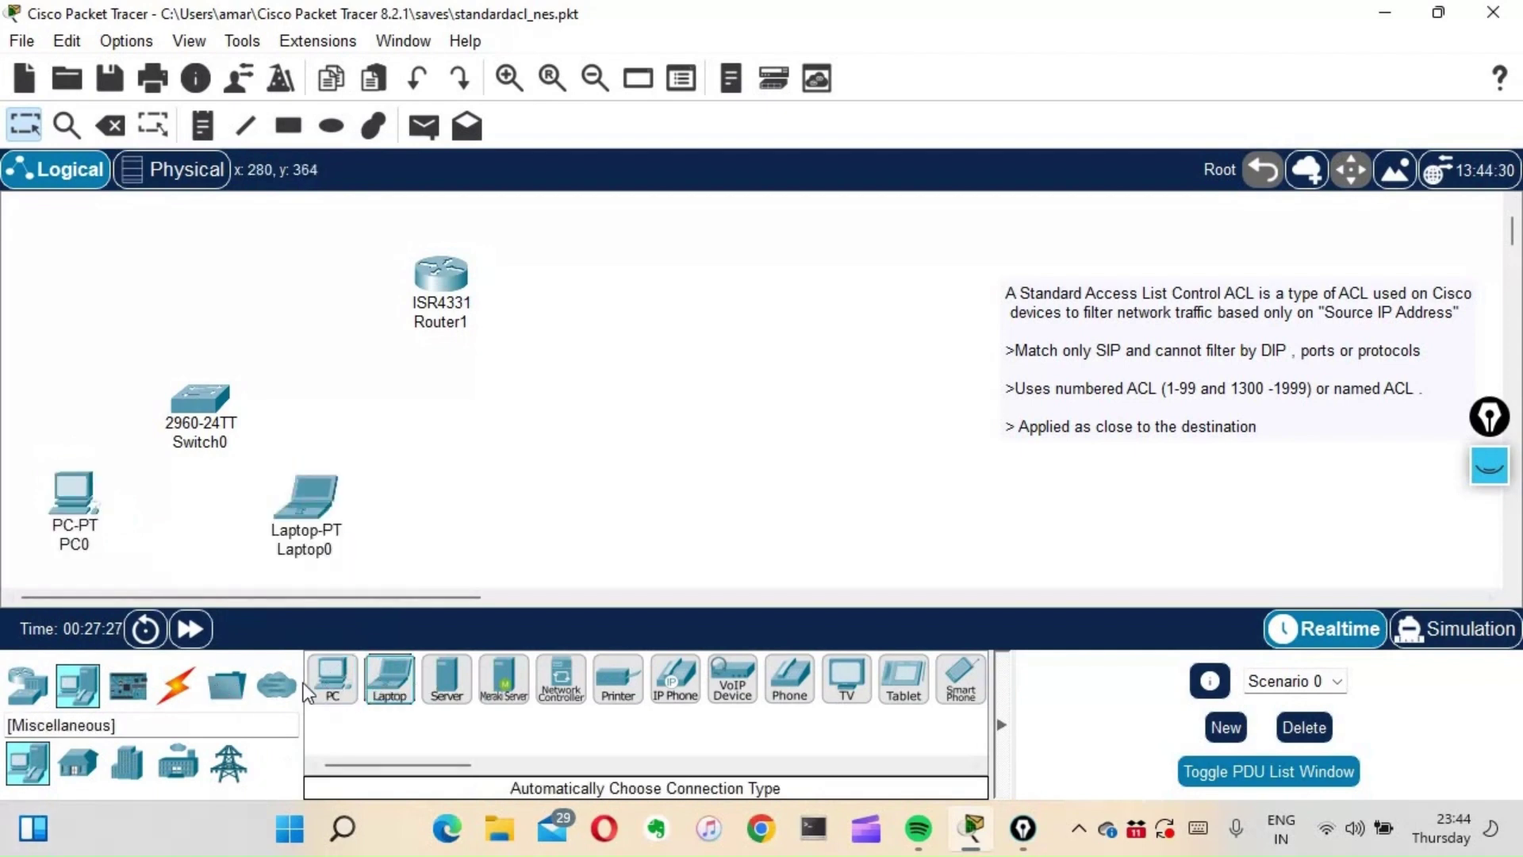
pyautogui.click(467, 690)
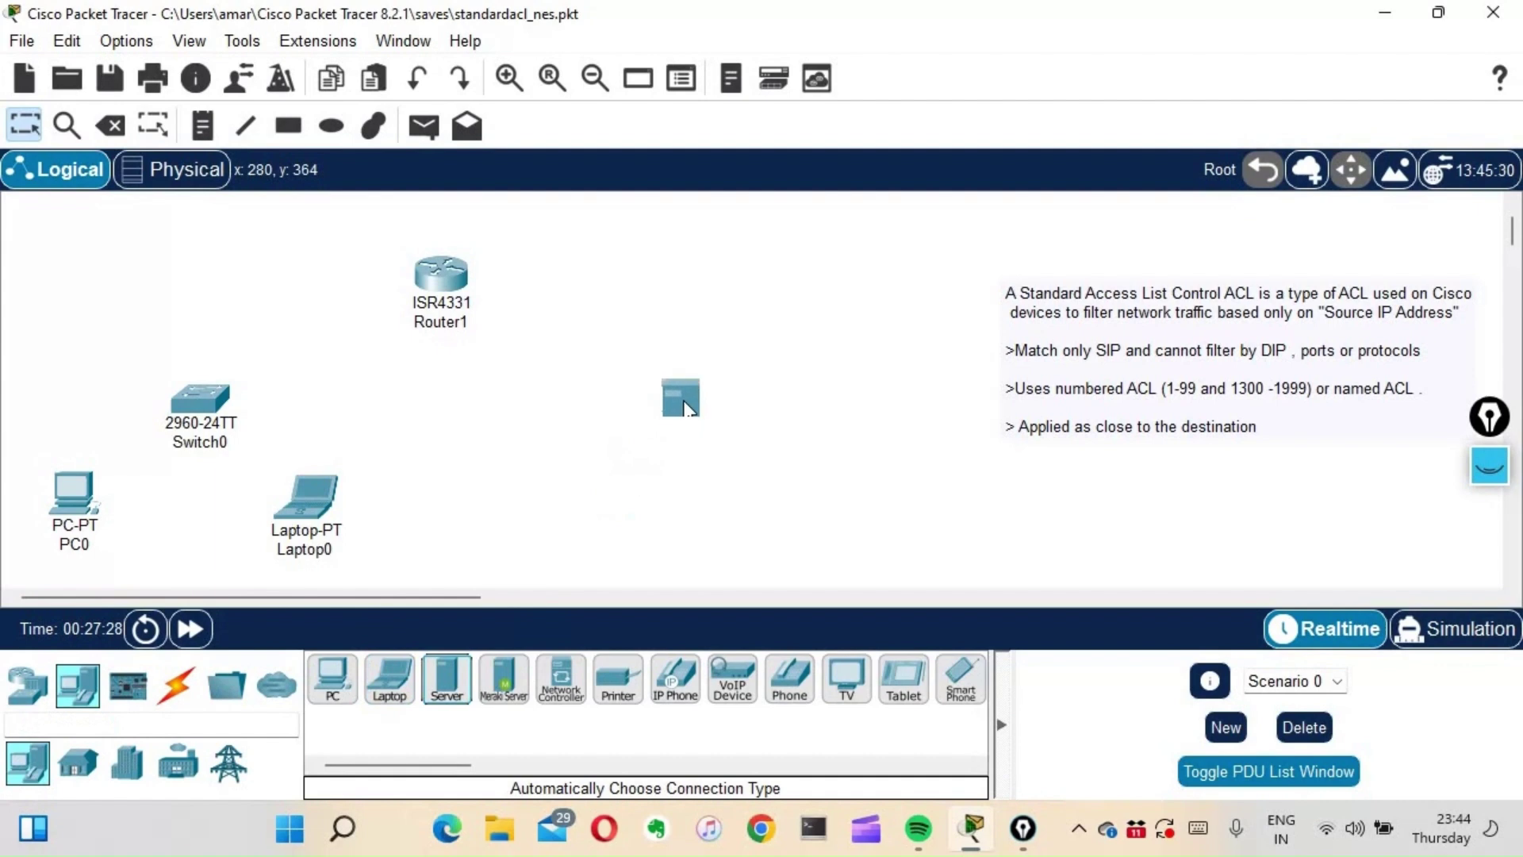
pyautogui.click(682, 401)
# Step: Use automatic cables to link Switch0 to Router1 and Router1 to Server0
pyautogui.click(176, 684)
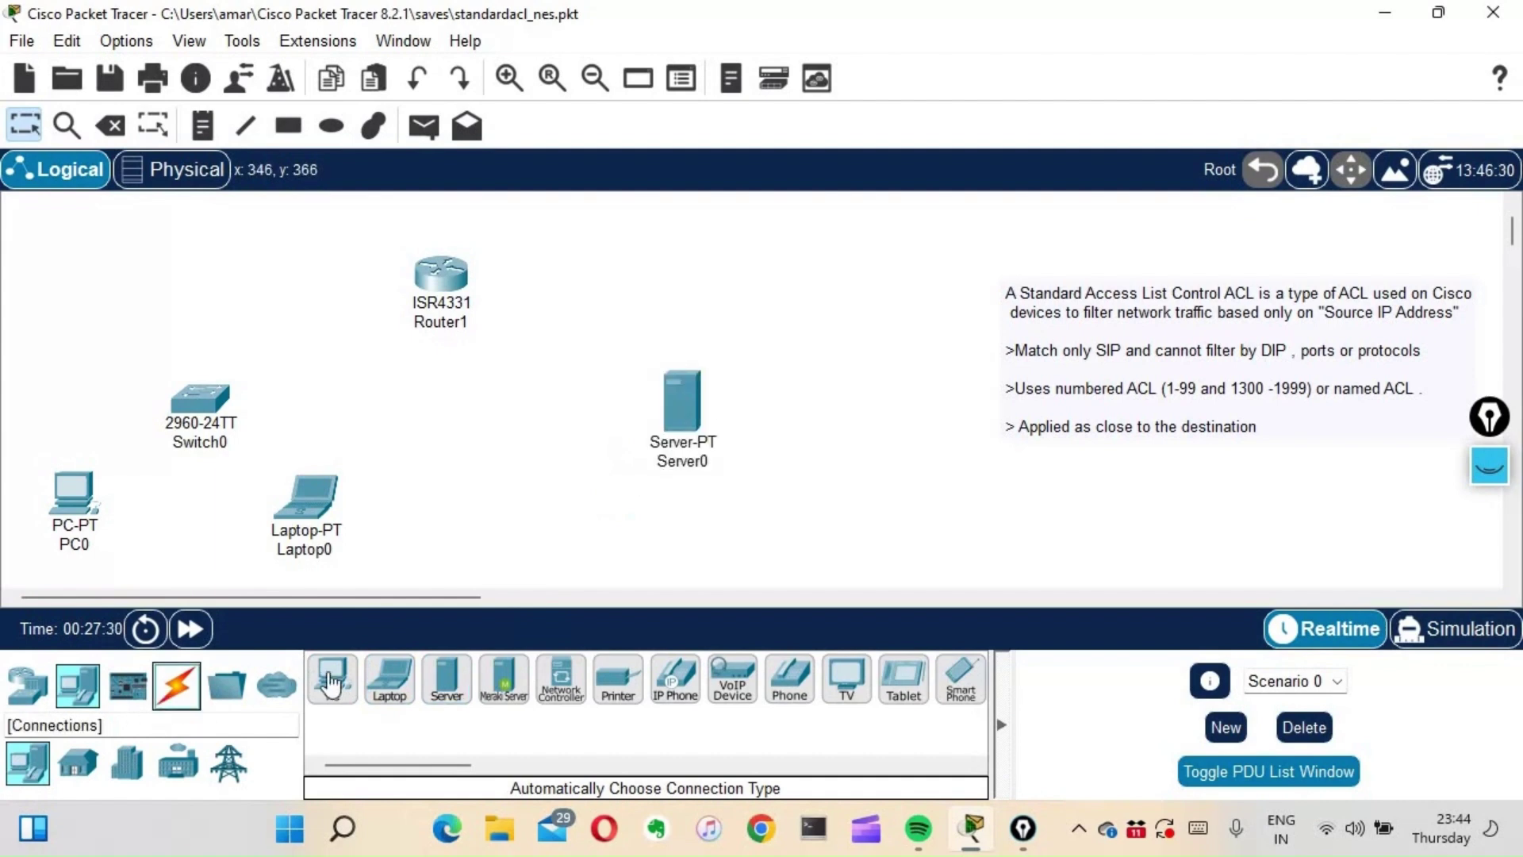
pyautogui.click(333, 678)
pyautogui.click(220, 432)
pyautogui.click(435, 285)
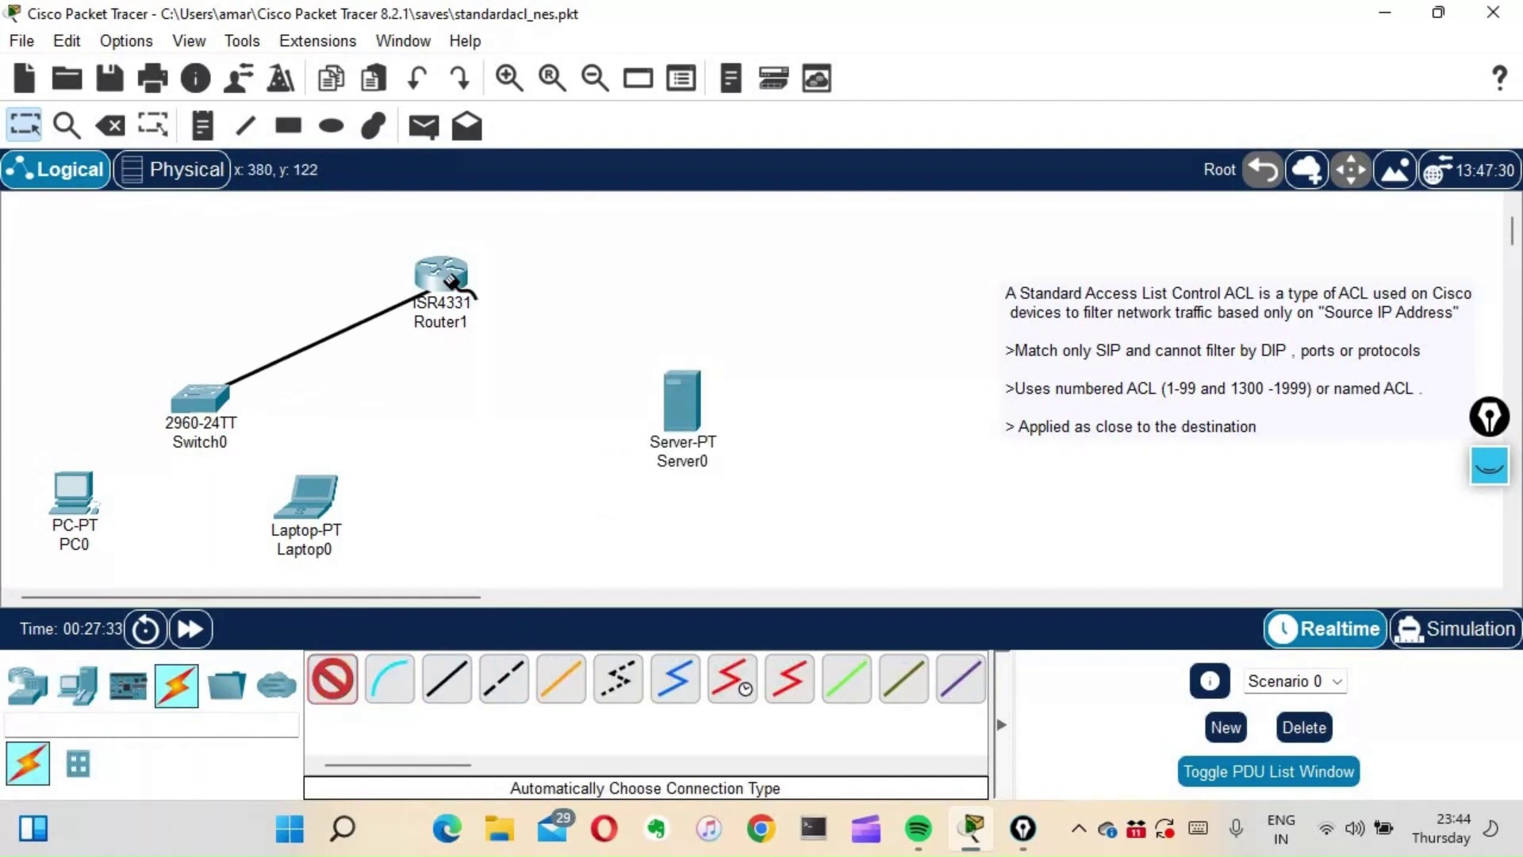
pyautogui.click(333, 678)
pyautogui.click(441, 274)
pyautogui.click(680, 403)
# Step: Cable Switch0 to Laptop0 and PC0, then nudge both hosts slightly into place
pyautogui.click(333, 678)
pyautogui.click(237, 420)
pyautogui.click(317, 501)
pyautogui.click(333, 678)
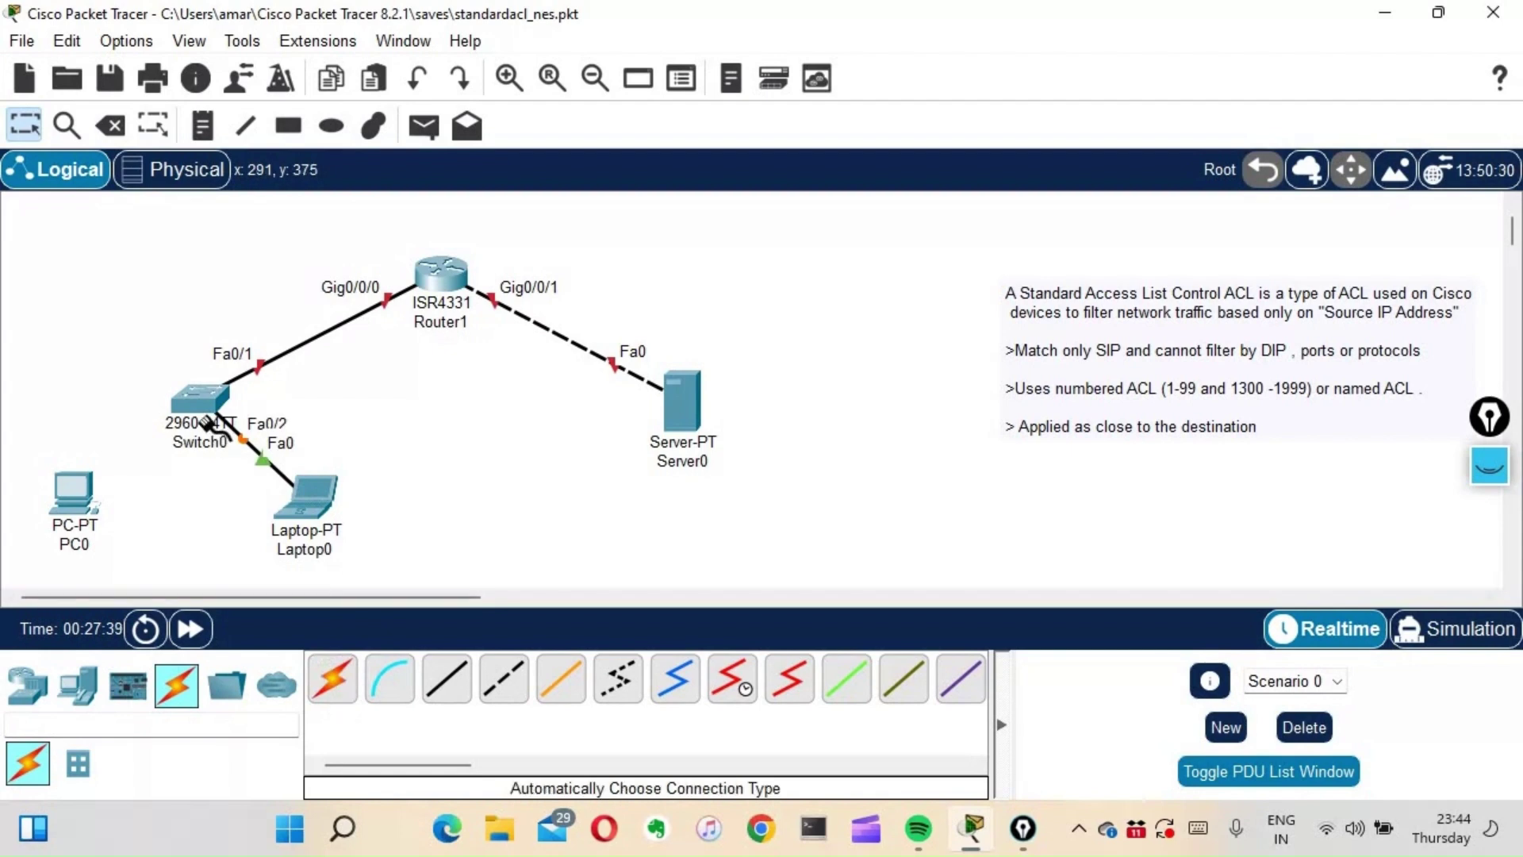
pyautogui.click(175, 416)
pyautogui.click(61, 515)
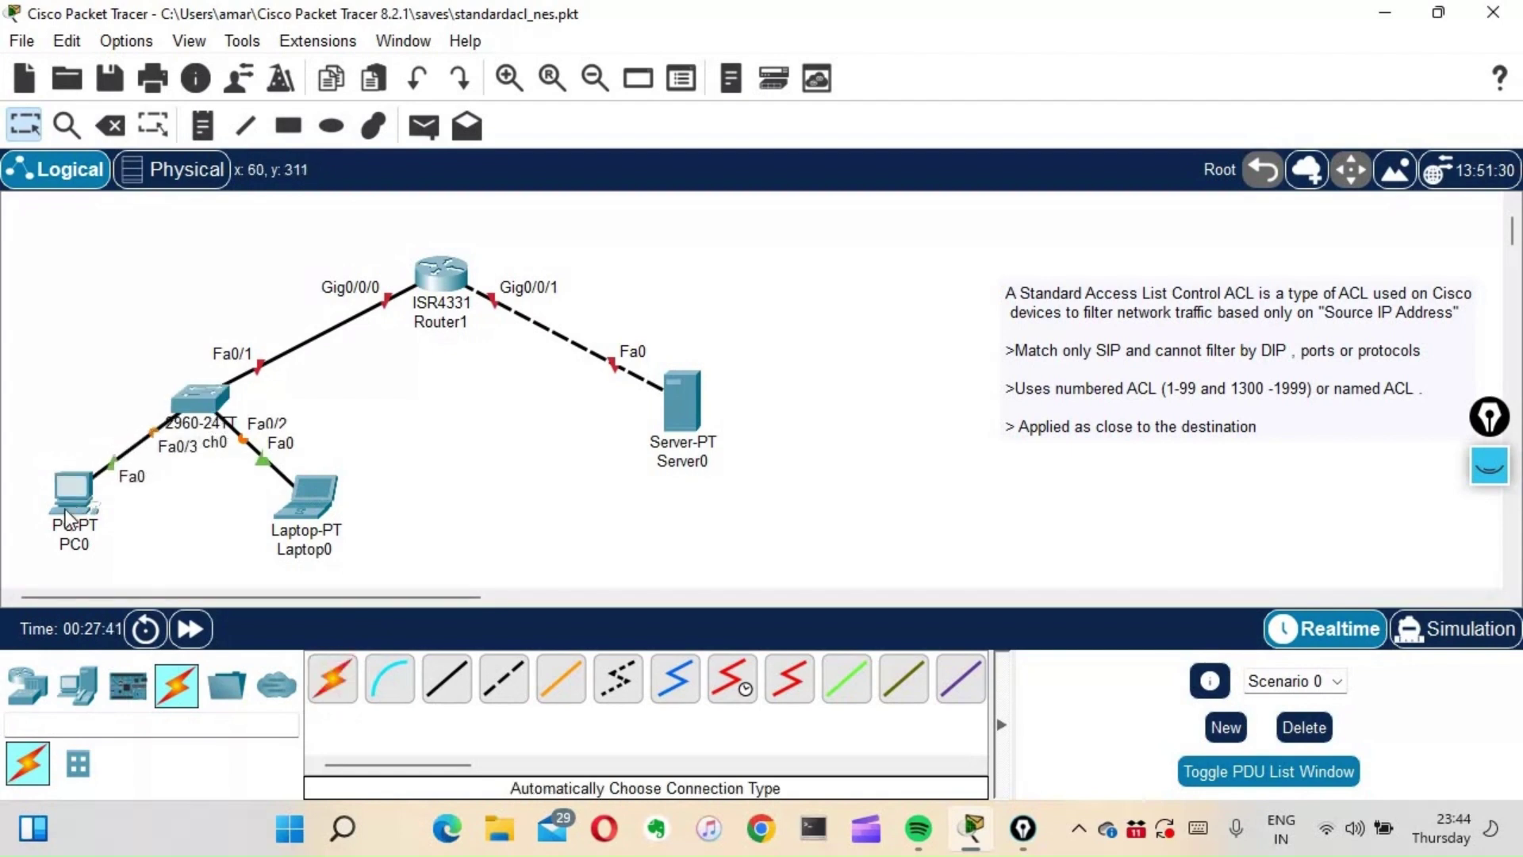
pyautogui.moveTo(54, 524); pyautogui.dragTo(58, 523)
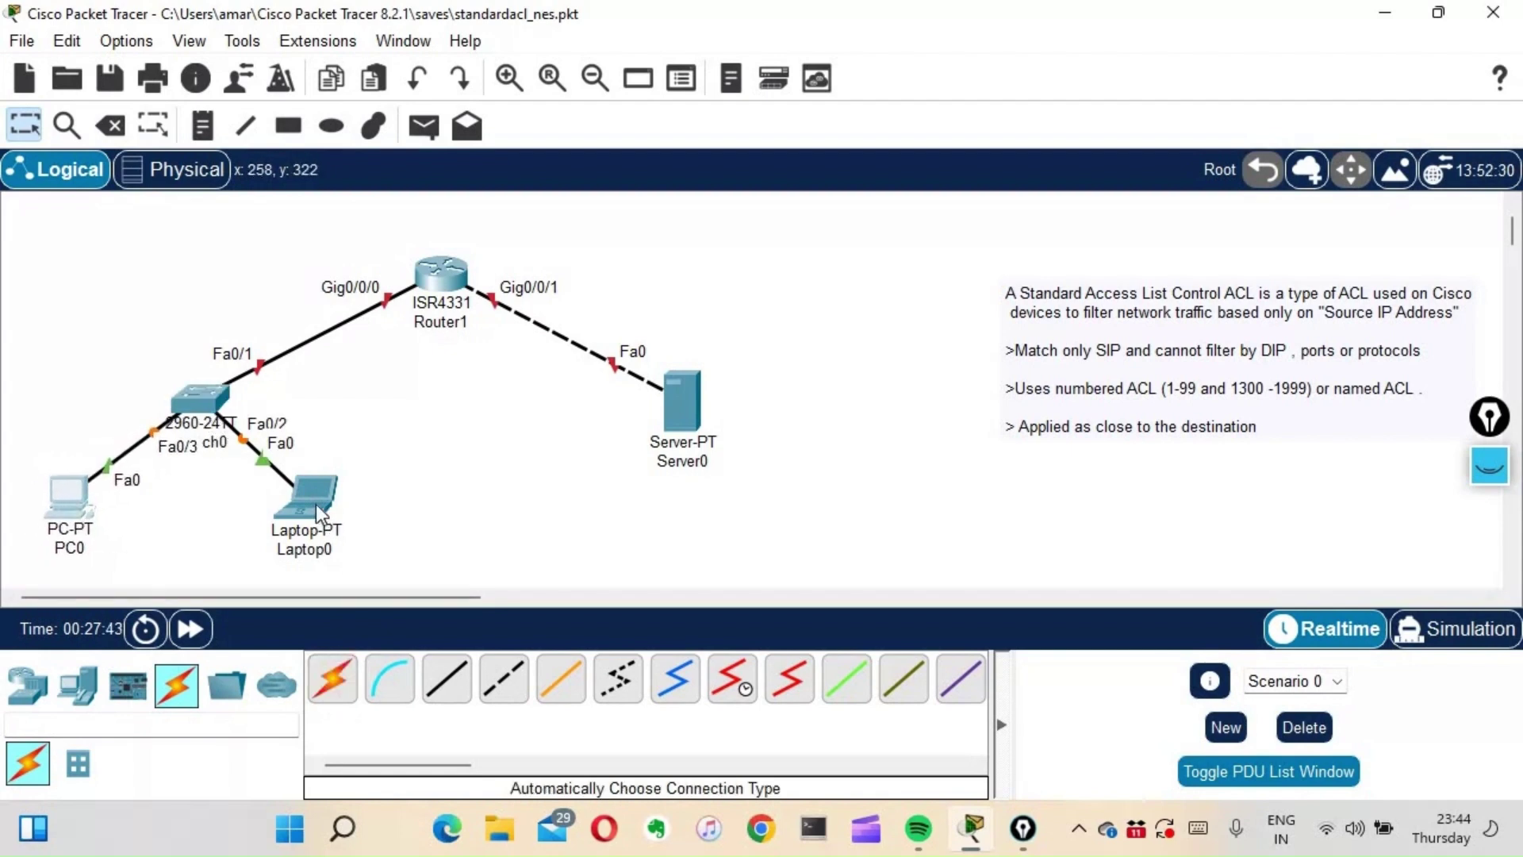
pyautogui.moveTo(322, 502); pyautogui.dragTo(328, 499)
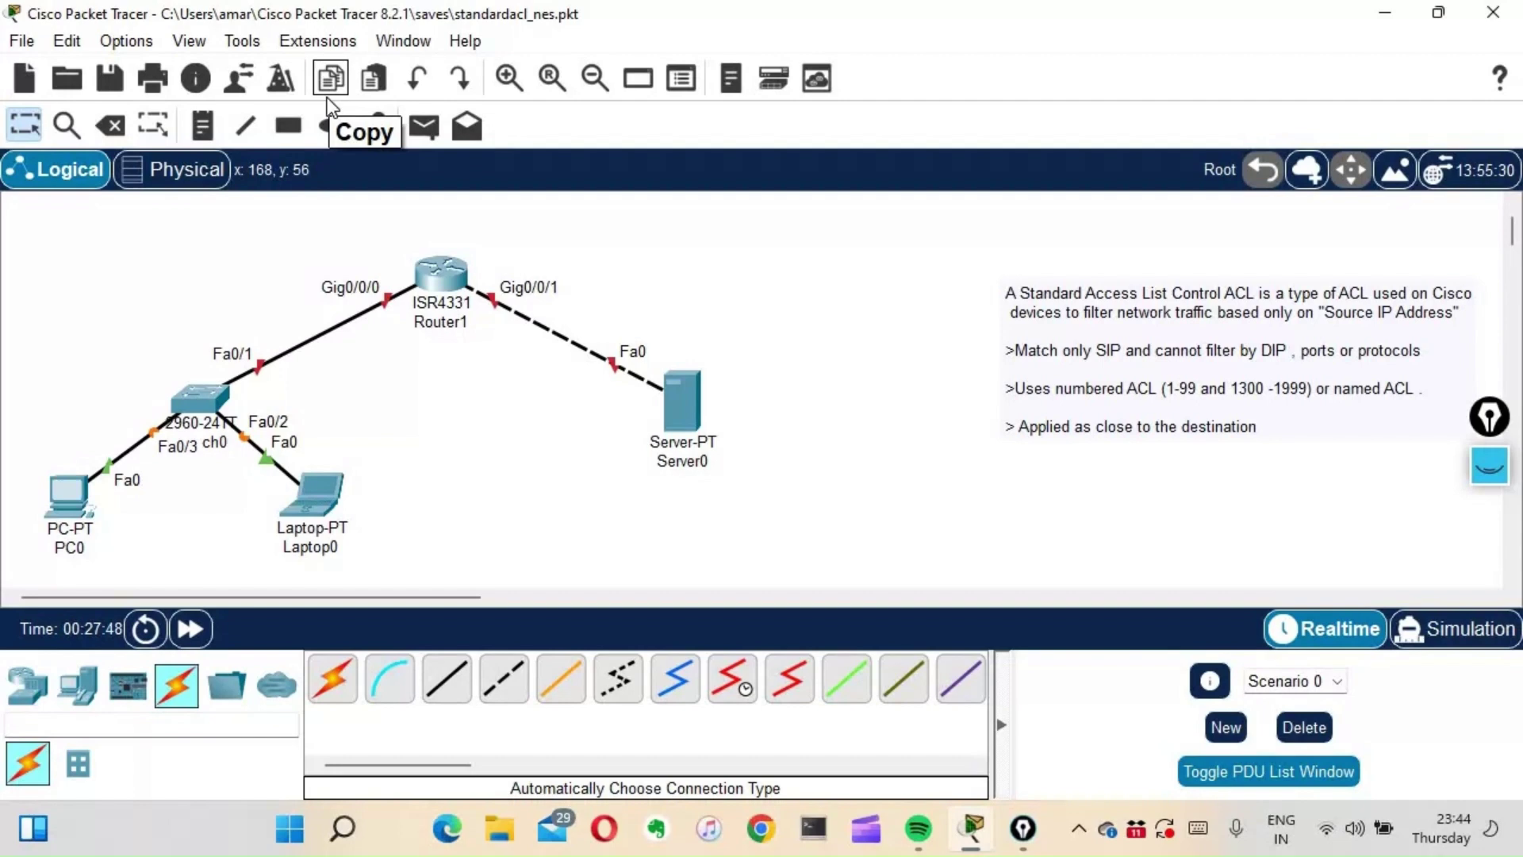
# Step: Label Router1's Gig0/0/0 and Gig0/0/1 sides with notes 10.1.1.1/24 and 20.1.1.1/24
pyautogui.click(204, 128)
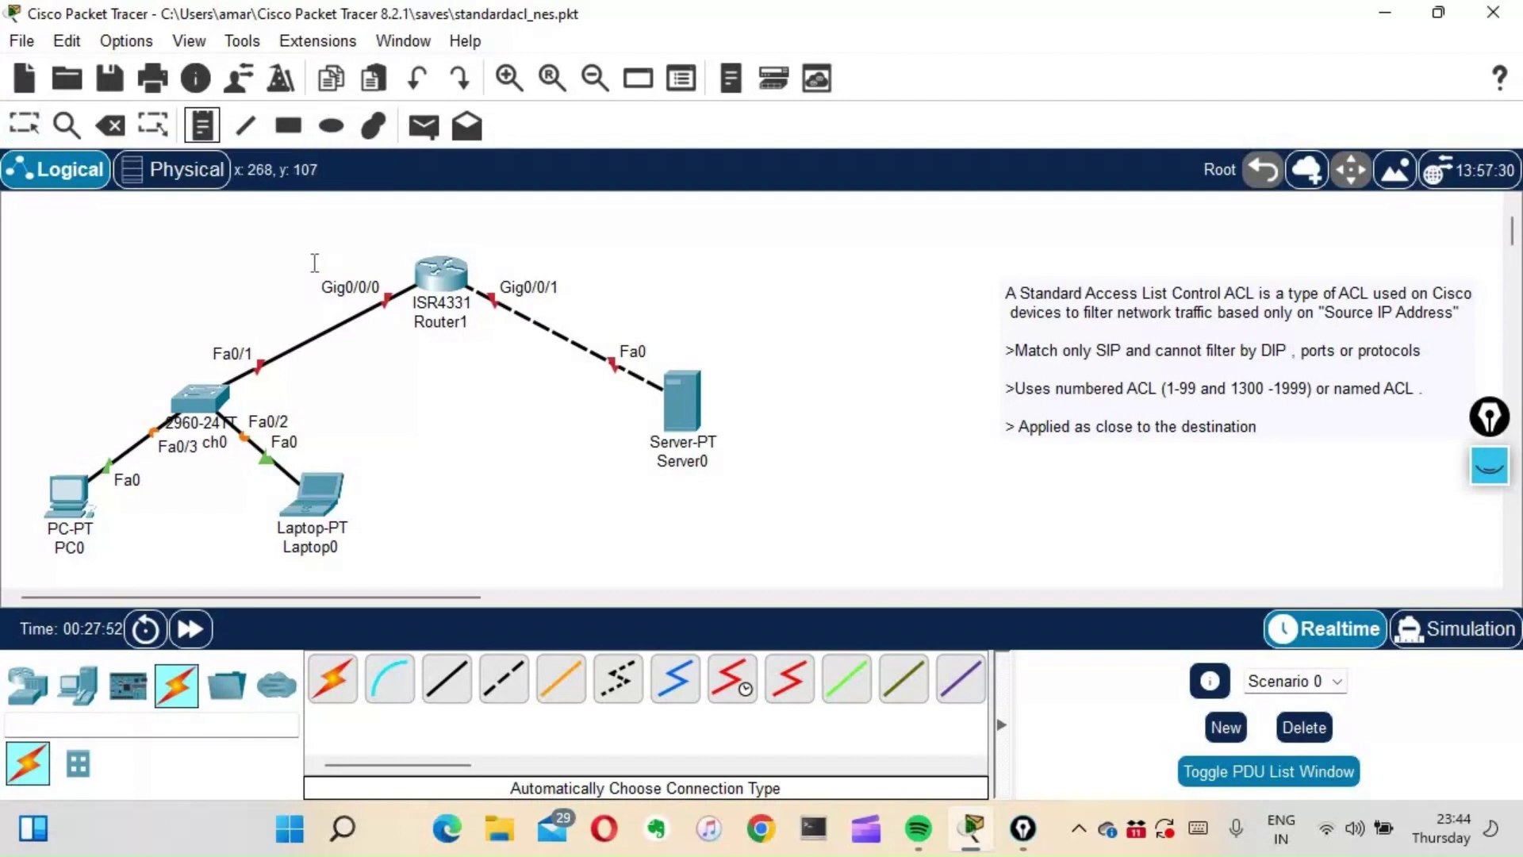
pyautogui.click(262, 259)
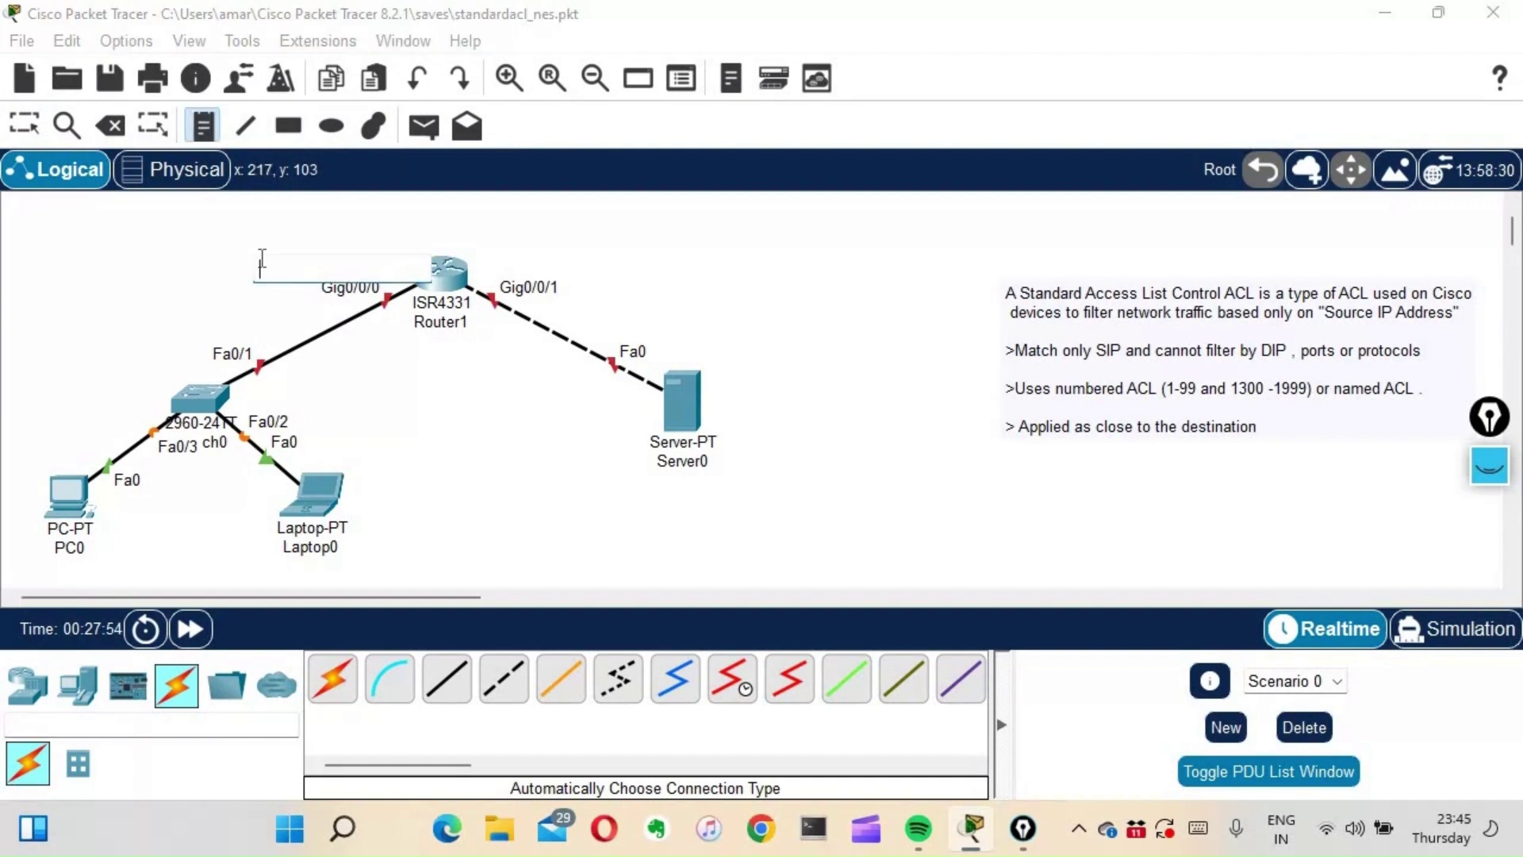
pyautogui.write('10.1.1.1/24')
pyautogui.click(454, 402)
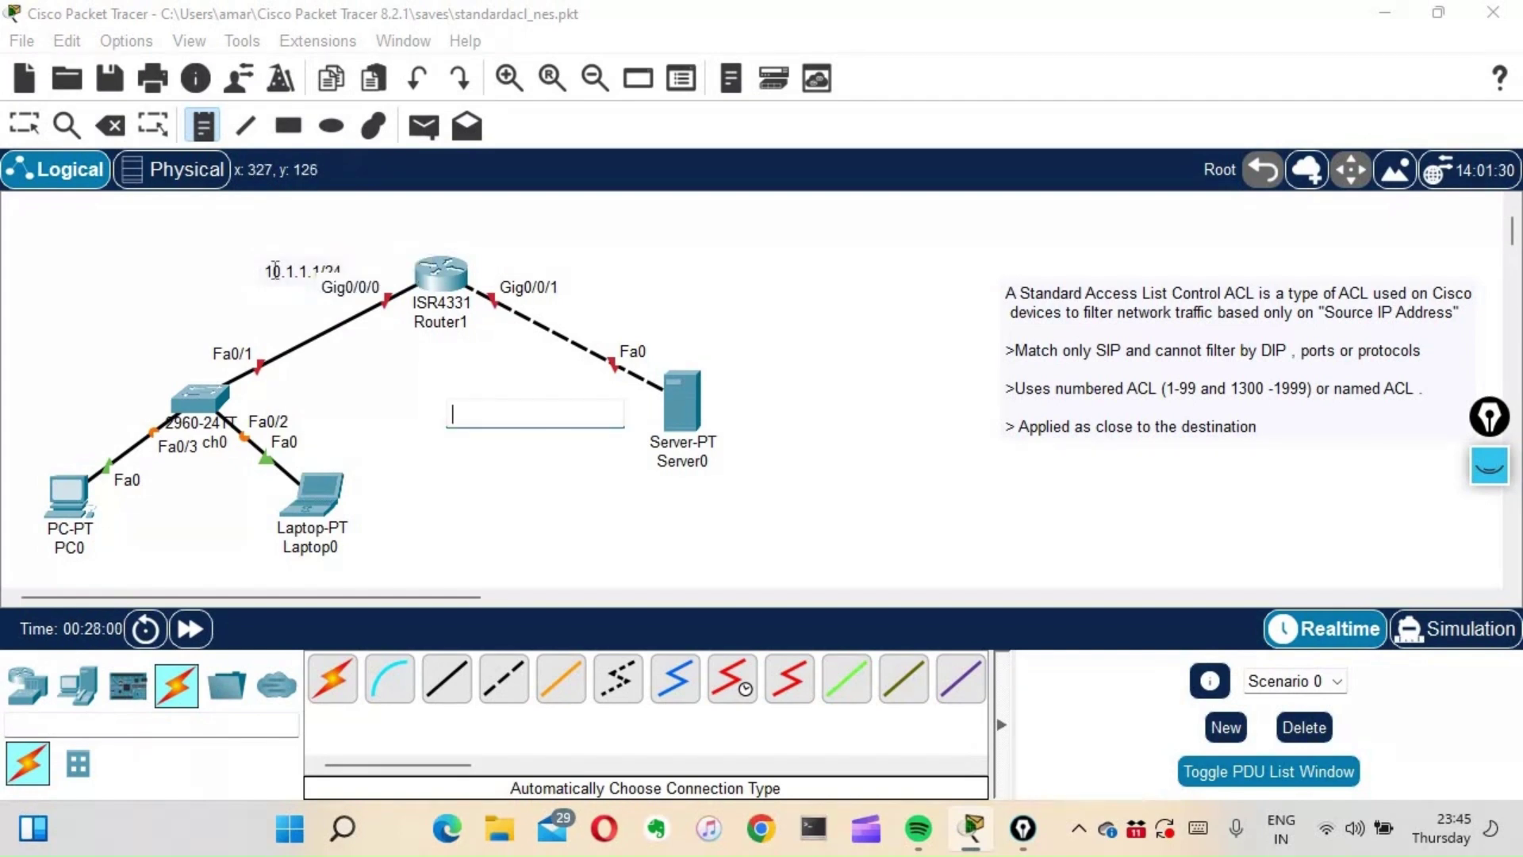
pyautogui.click(481, 262)
pyautogui.click(521, 248)
pyautogui.write('20')
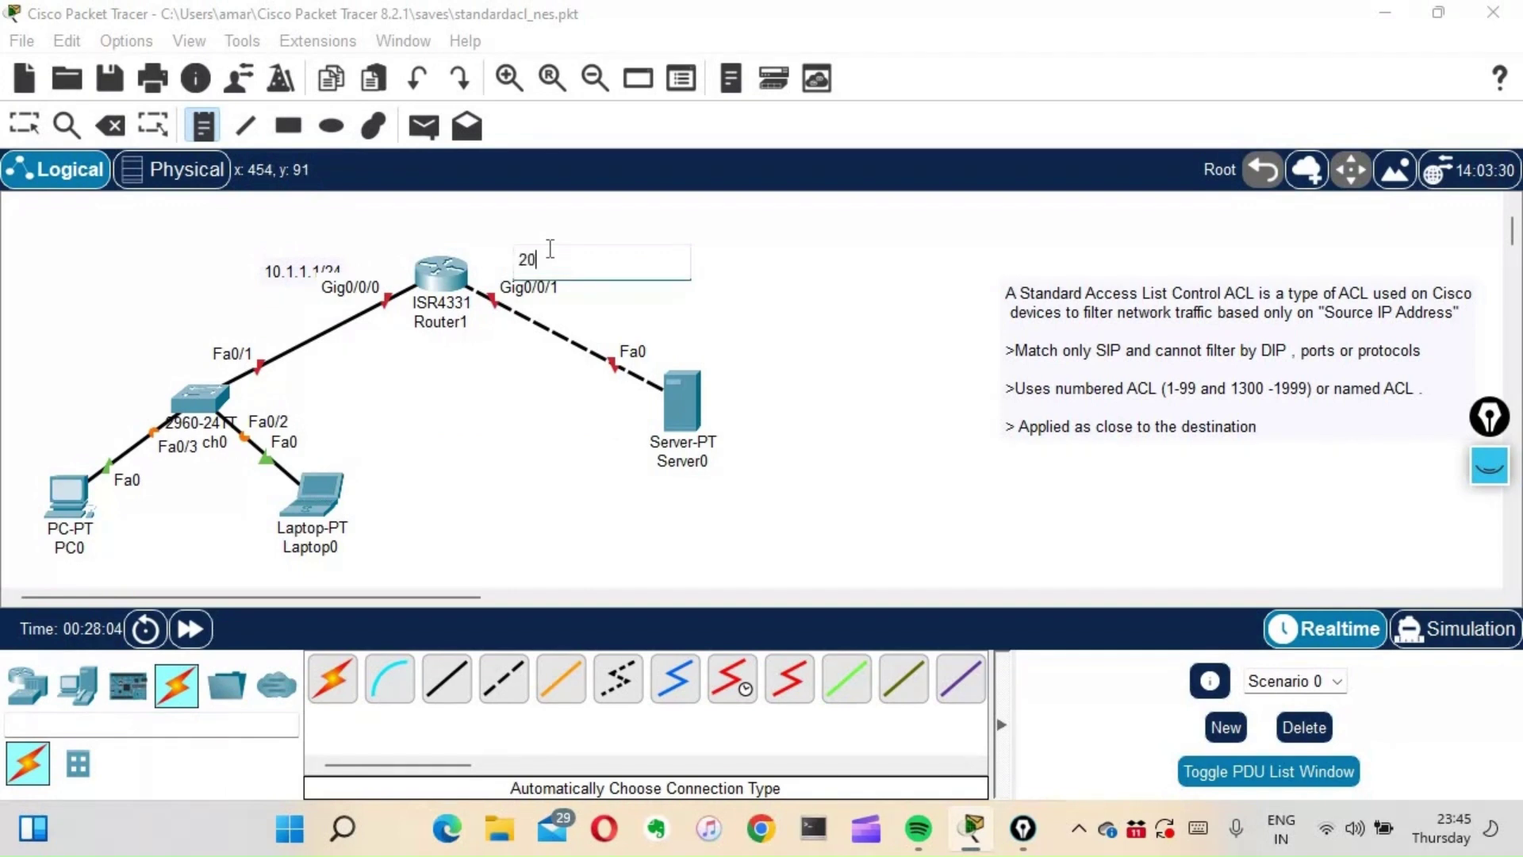
pyautogui.write('.1.1.1/24')
pyautogui.click(814, 413)
# Step: Add notes 20.1.1.100 for Server0, 10.1.1.100 for Laptop0, 10.1.1.101 for PC0; reposition the 10.1.1.1/24 note
pyautogui.click(724, 466)
pyautogui.write('20.1.1.100')
pyautogui.click(198, 551)
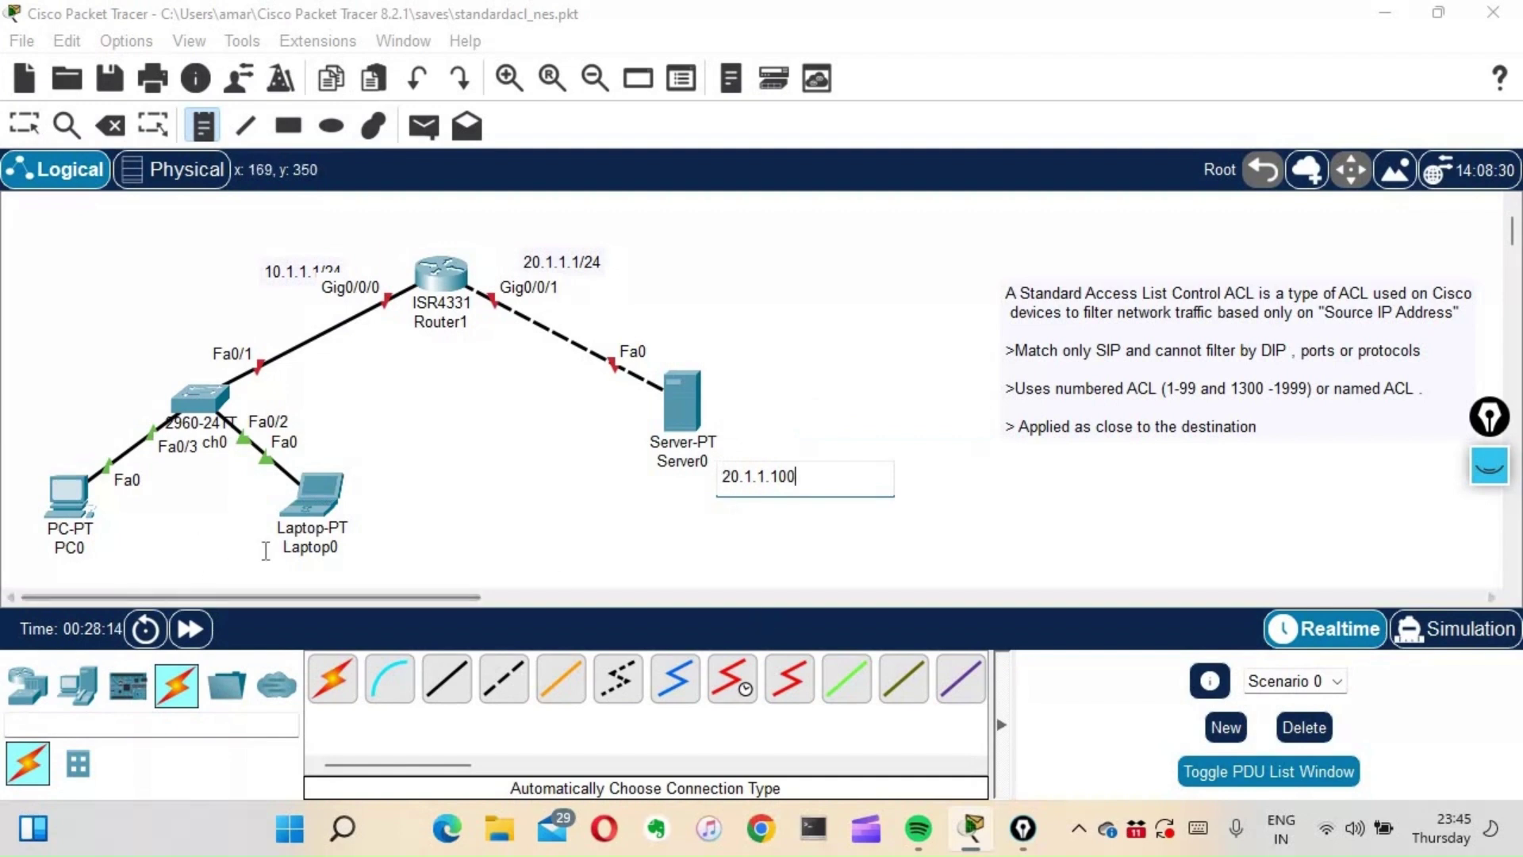
pyautogui.click(370, 500)
pyautogui.write('10.1.1.')
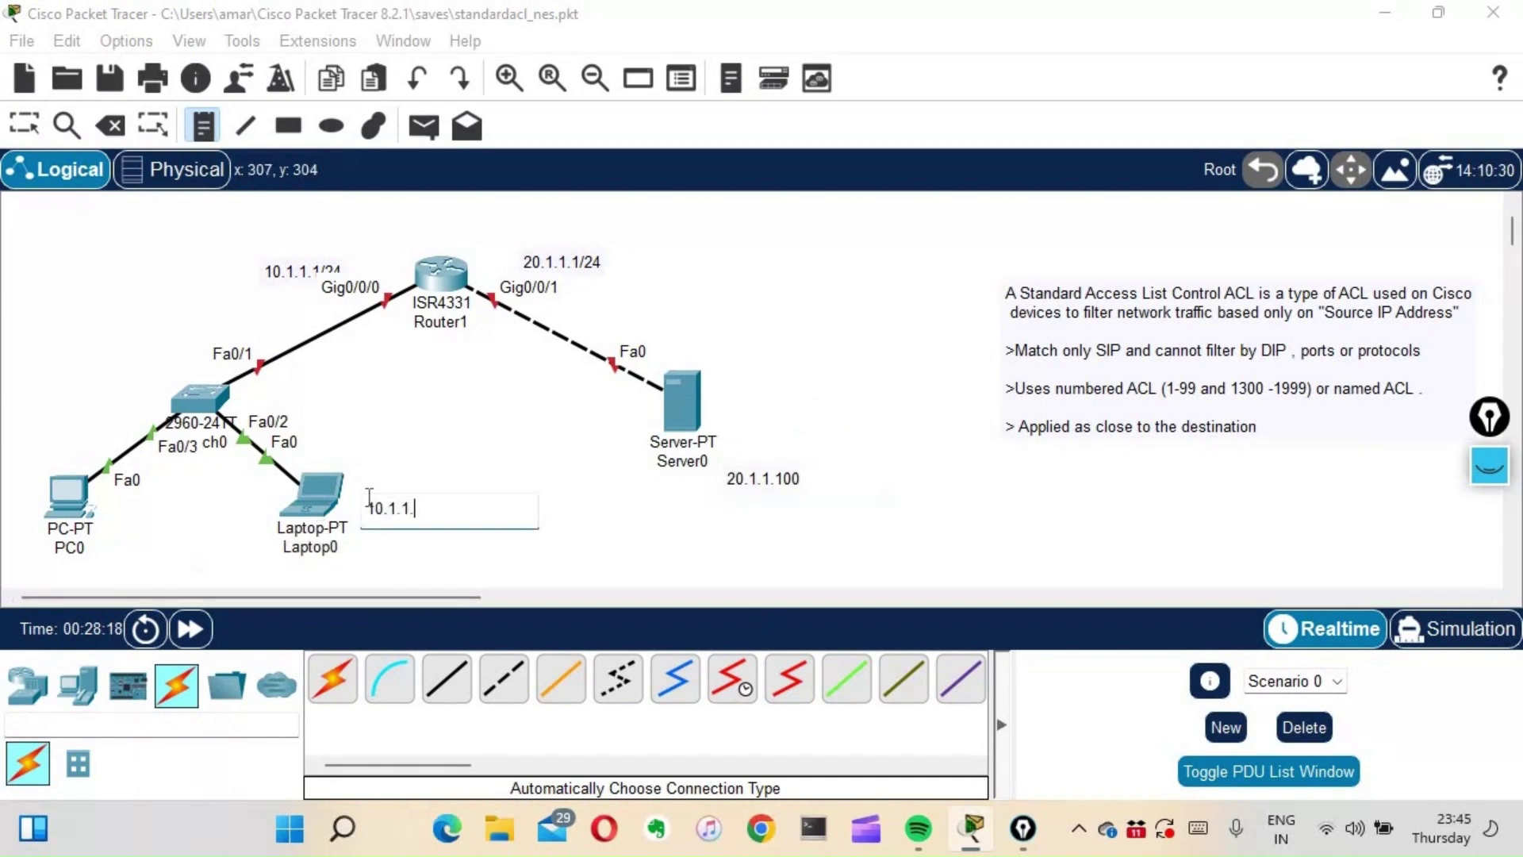
pyautogui.write('100')
pyautogui.click(145, 539)
pyautogui.write('10.1.1.')
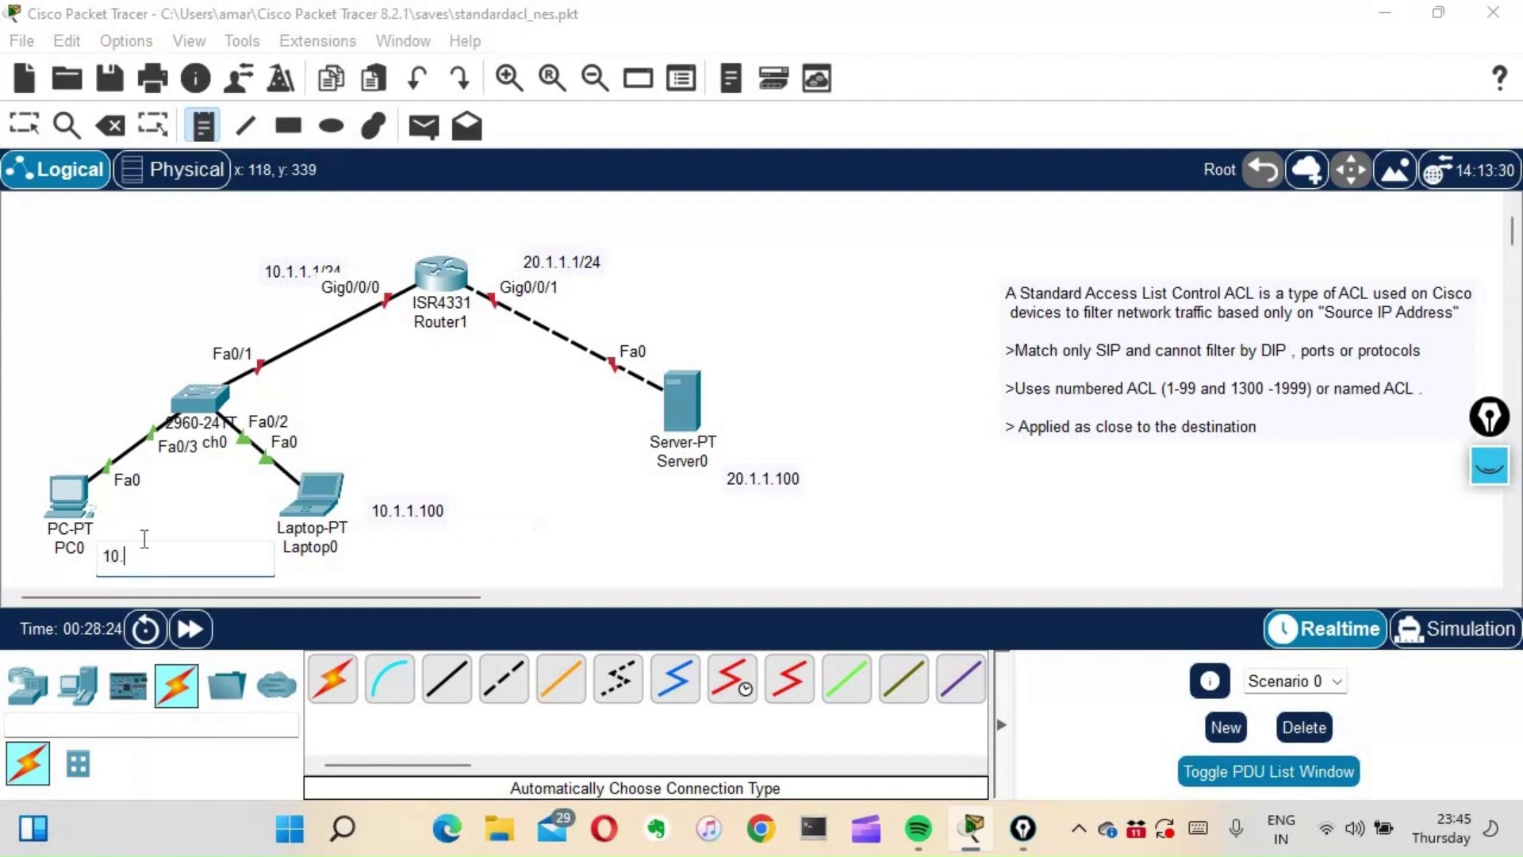
pyautogui.write('101')
pyautogui.click(559, 413)
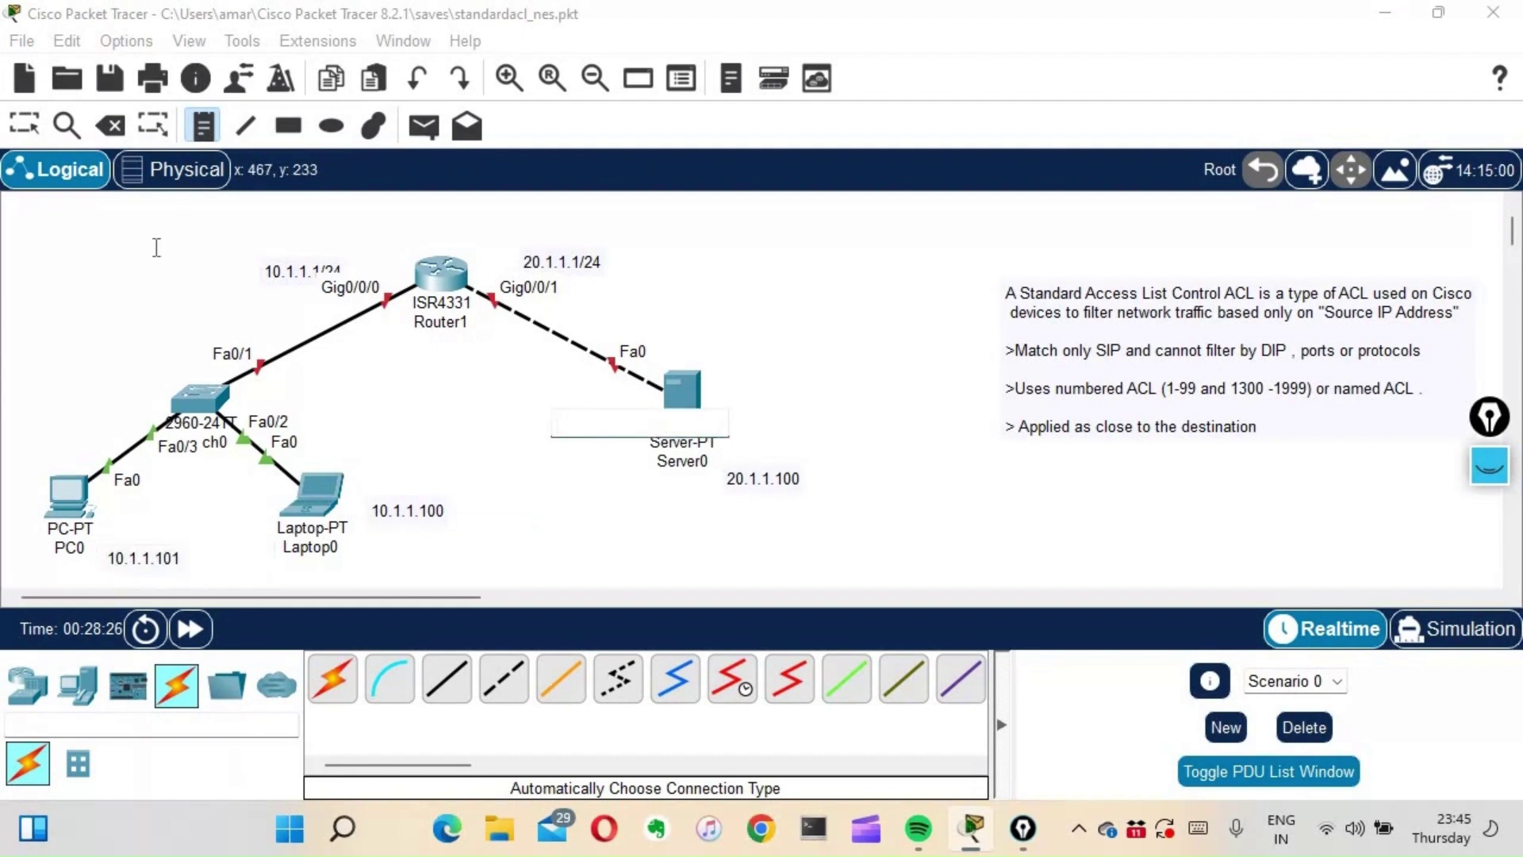
pyautogui.click(333, 679)
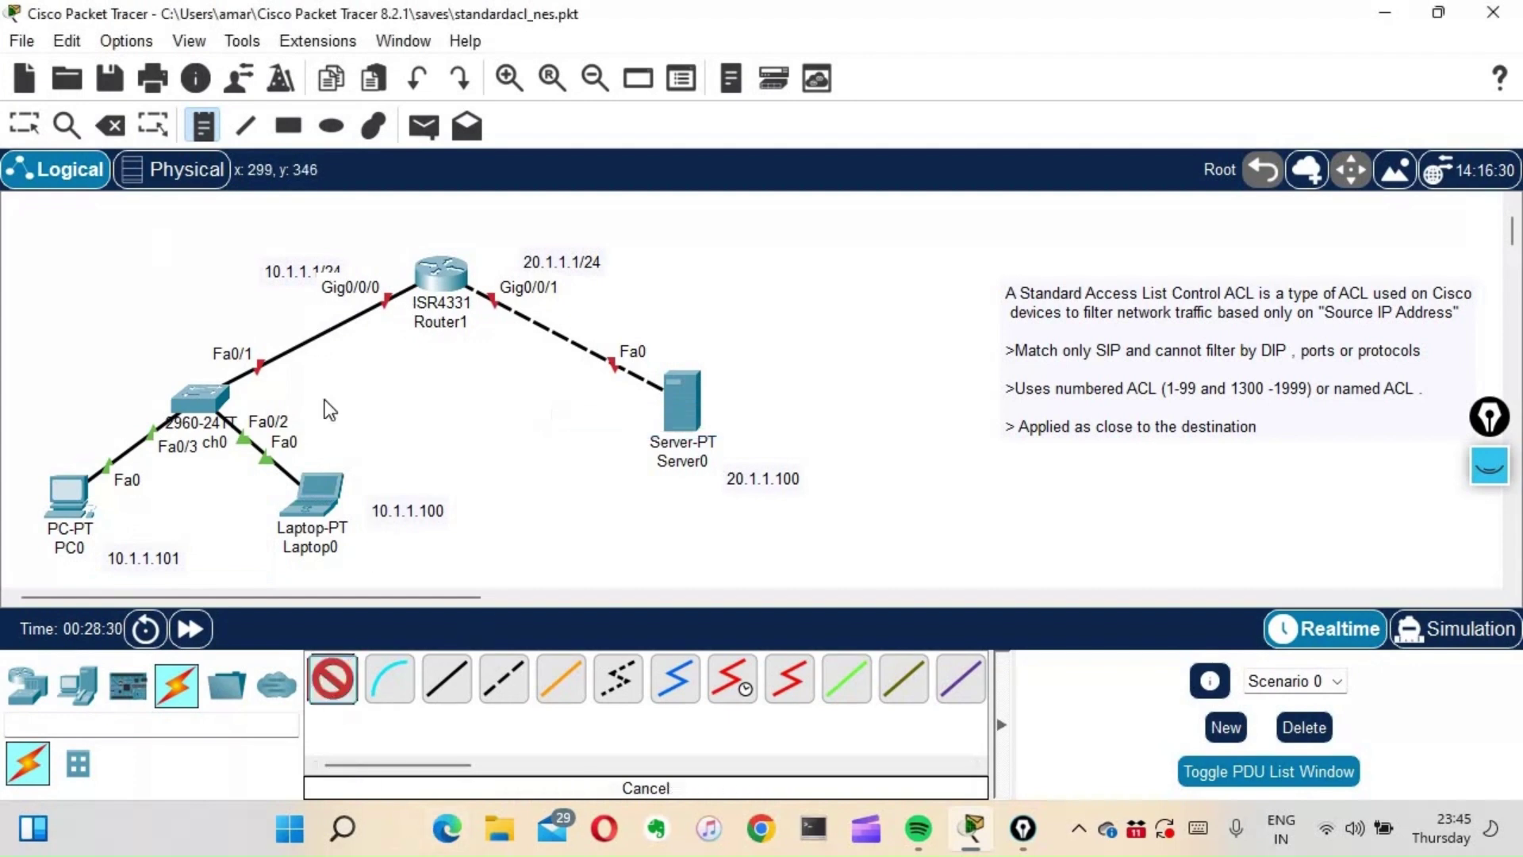
pyautogui.press('Escape')
pyautogui.moveTo(273, 277); pyautogui.dragTo(312, 263)
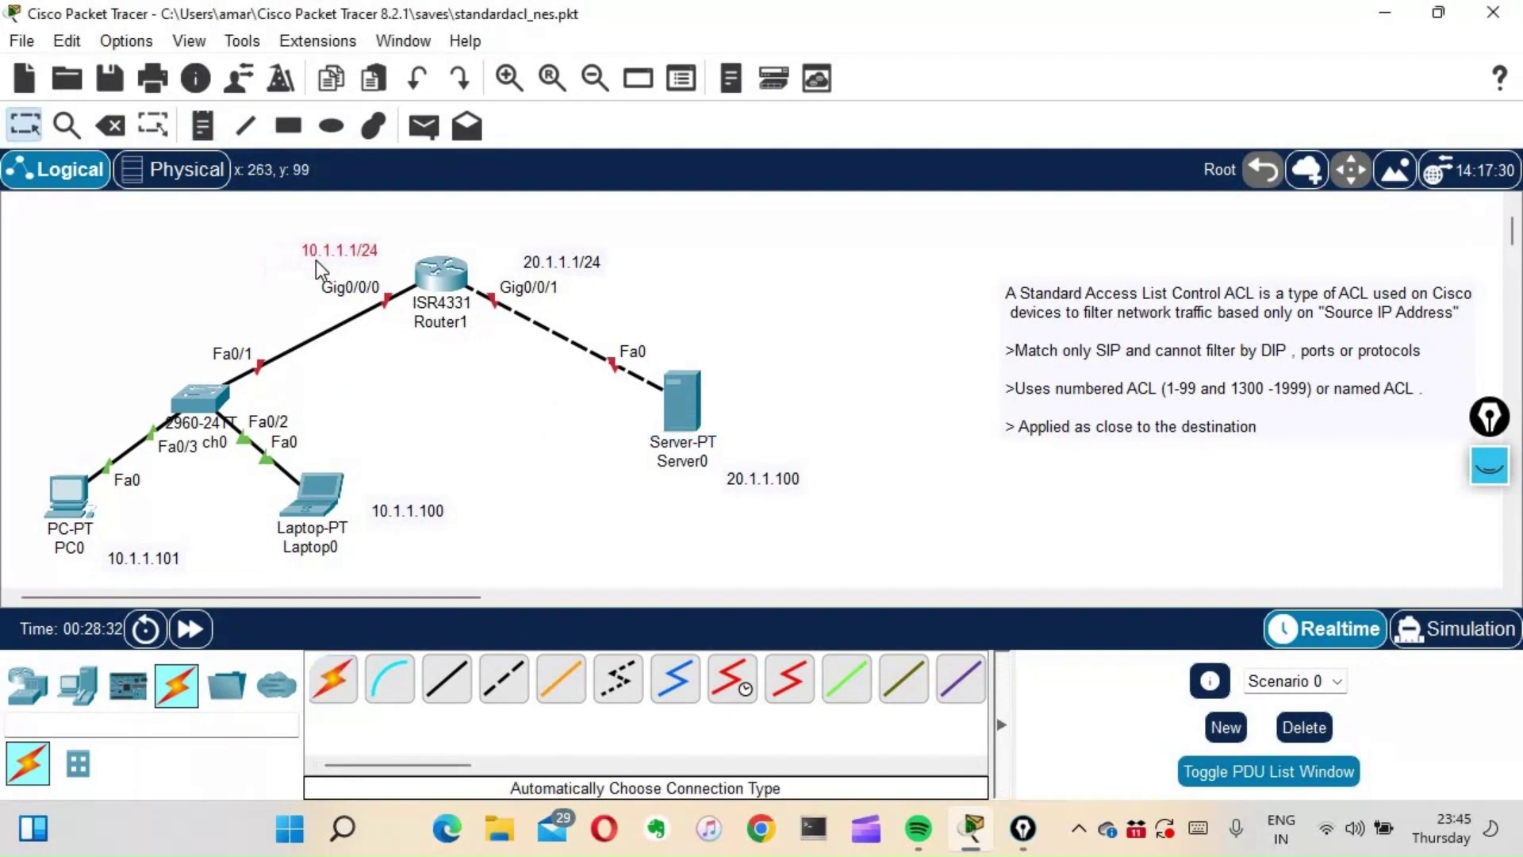
# Step: In Router1's CLI, skip the initial setup dialog and enter global configuration mode
pyautogui.click(440, 276)
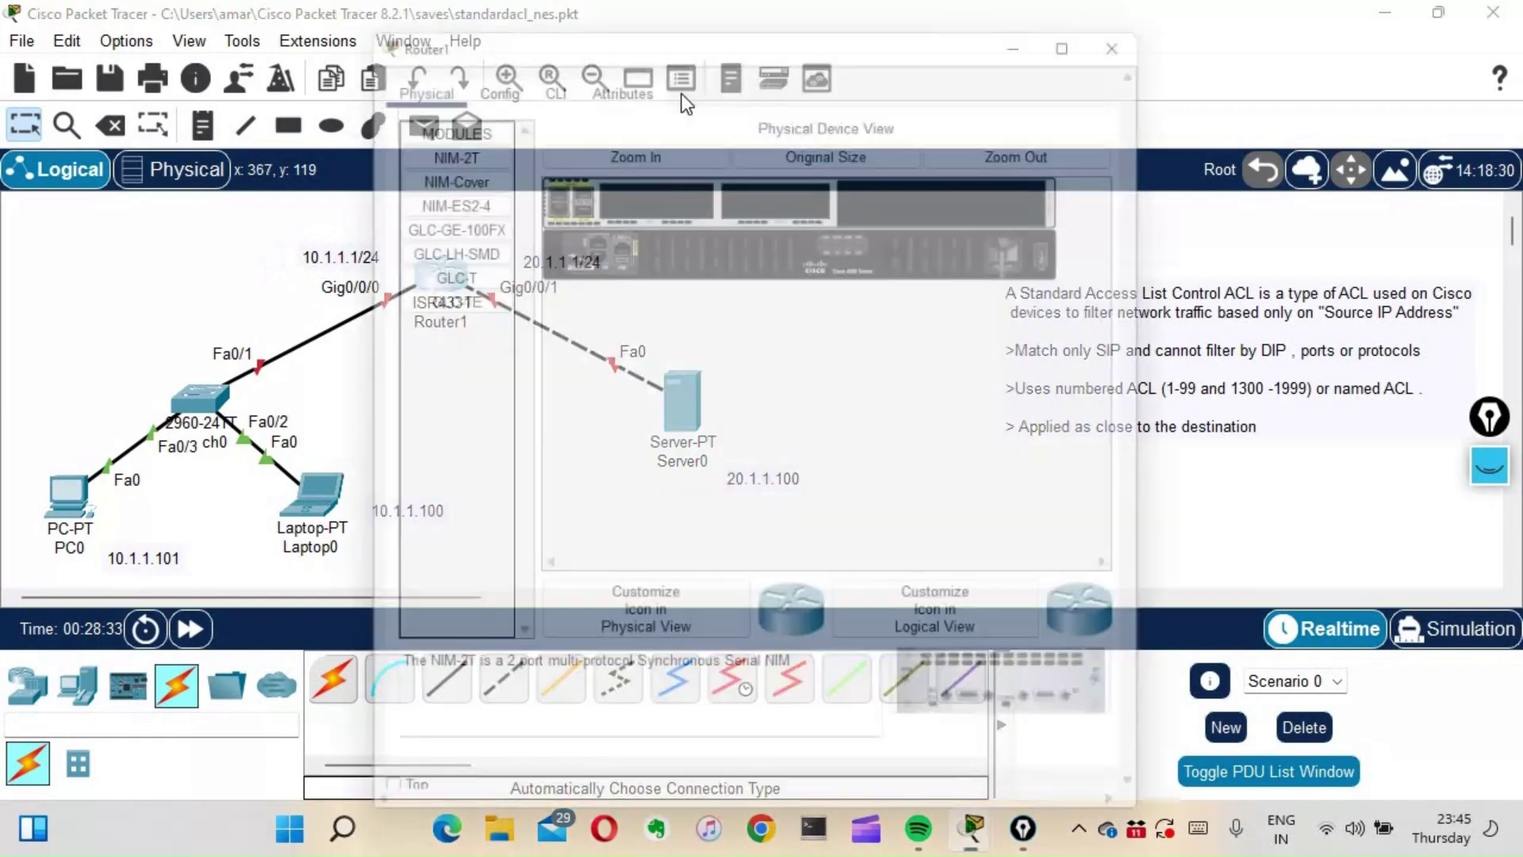
pyautogui.click(547, 75)
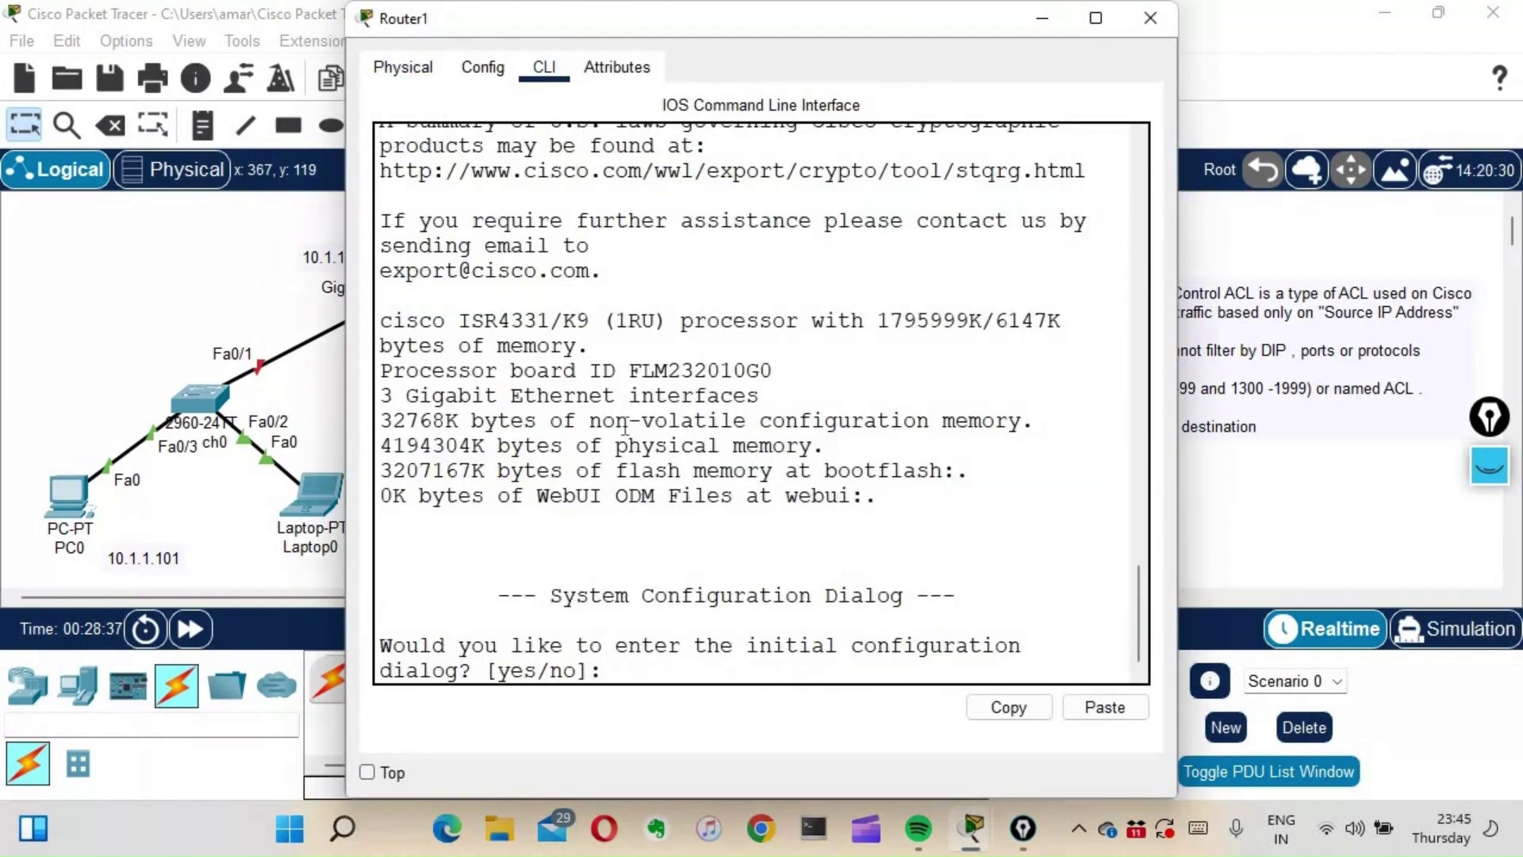
pyautogui.write('no')
pyautogui.press('Return')
pyautogui.press('Return')
pyautogui.press('Return')
pyautogui.press('Return')
pyautogui.press('Return')
pyautogui.press('Return')
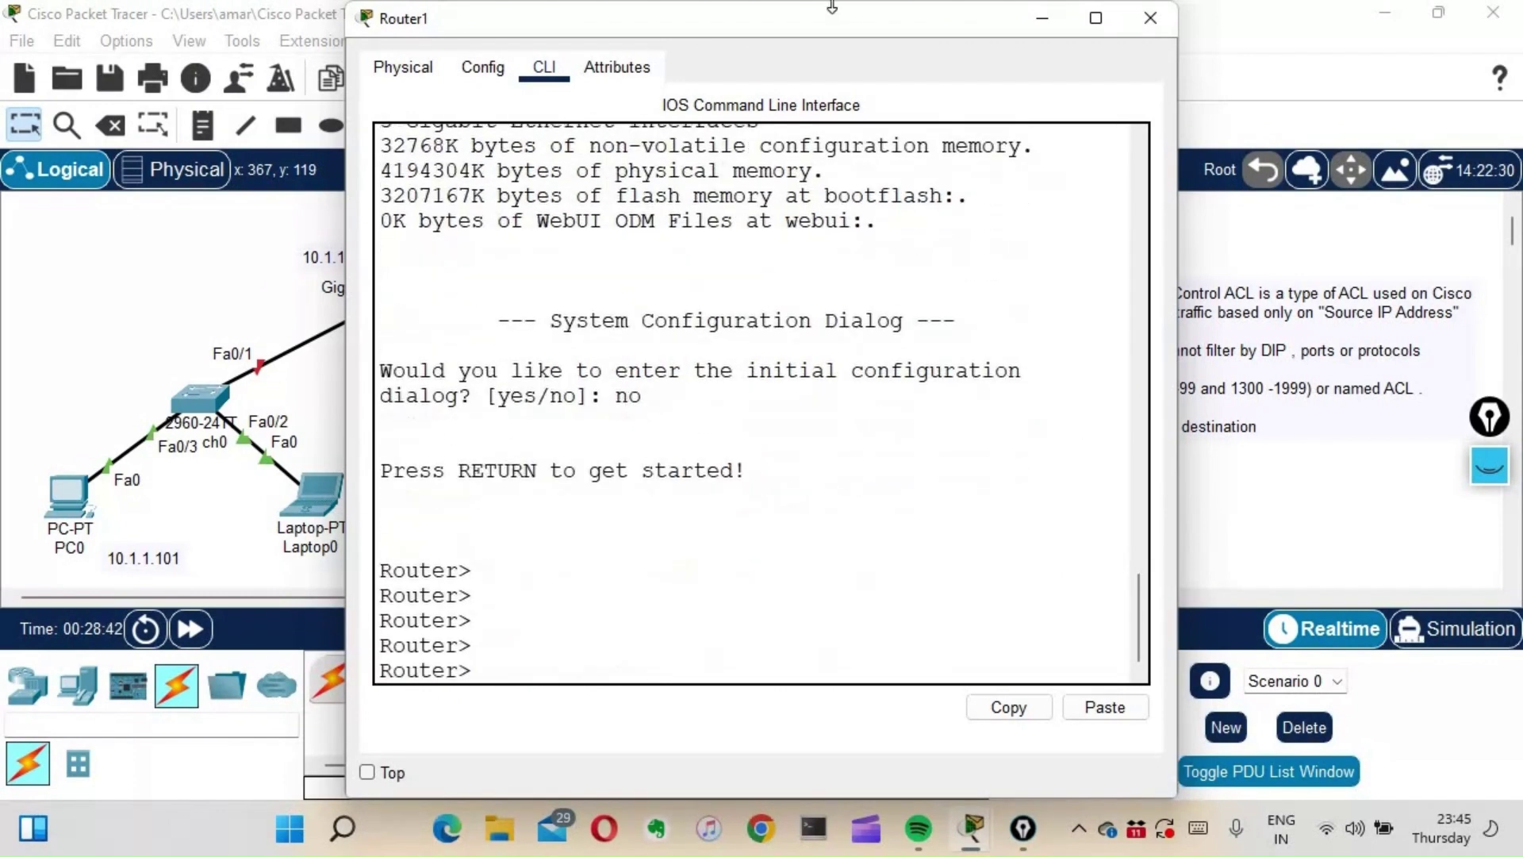
pyautogui.moveTo(787, 22); pyautogui.dragTo(1131, 22)
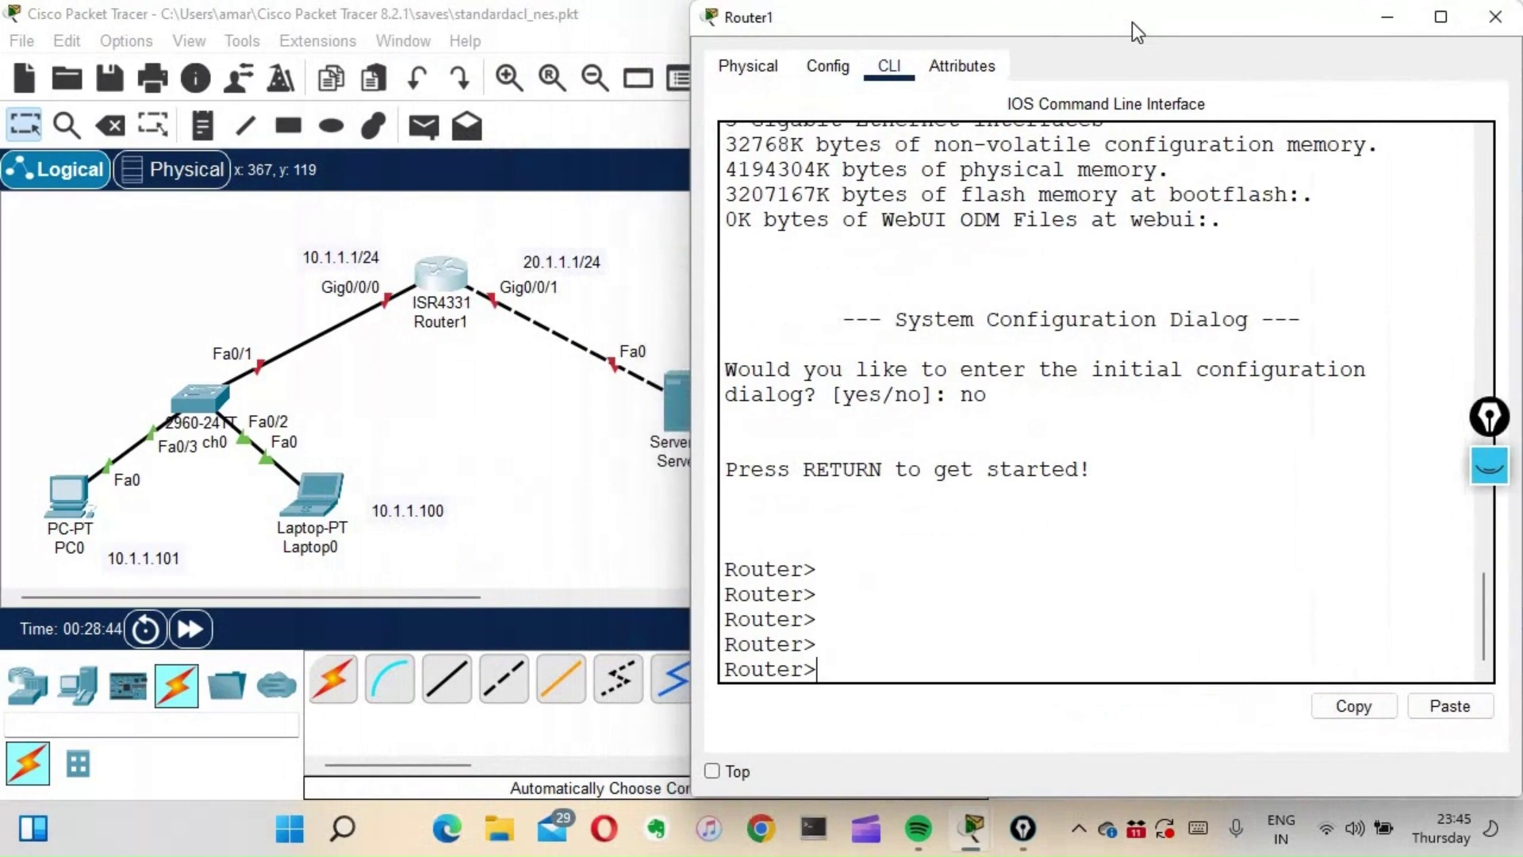
pyautogui.press('Return')
pyautogui.press('Return')
pyautogui.press('Return')
pyautogui.write('en')
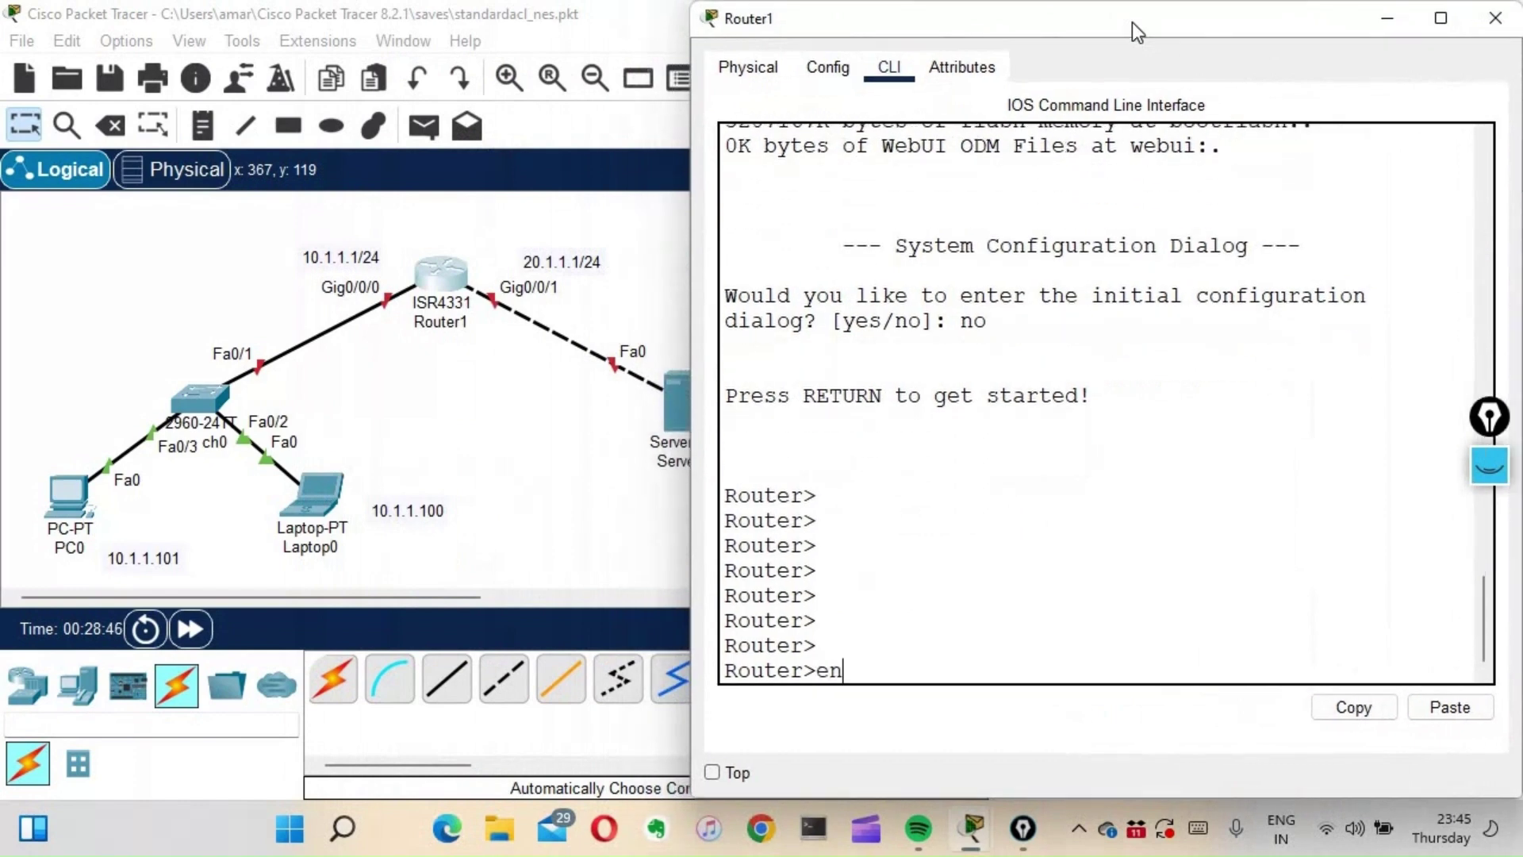
pyautogui.press('Return')
pyautogui.press('Return')
pyautogui.press('Return')
pyautogui.write('config t')
pyautogui.press('Return')
pyautogui.press('Return')
pyautogui.press('Return')
# Step: Bring up Gi0/0/0 with IP address 10.1.1.1 255.255.255.0
pyautogui.write('int ')
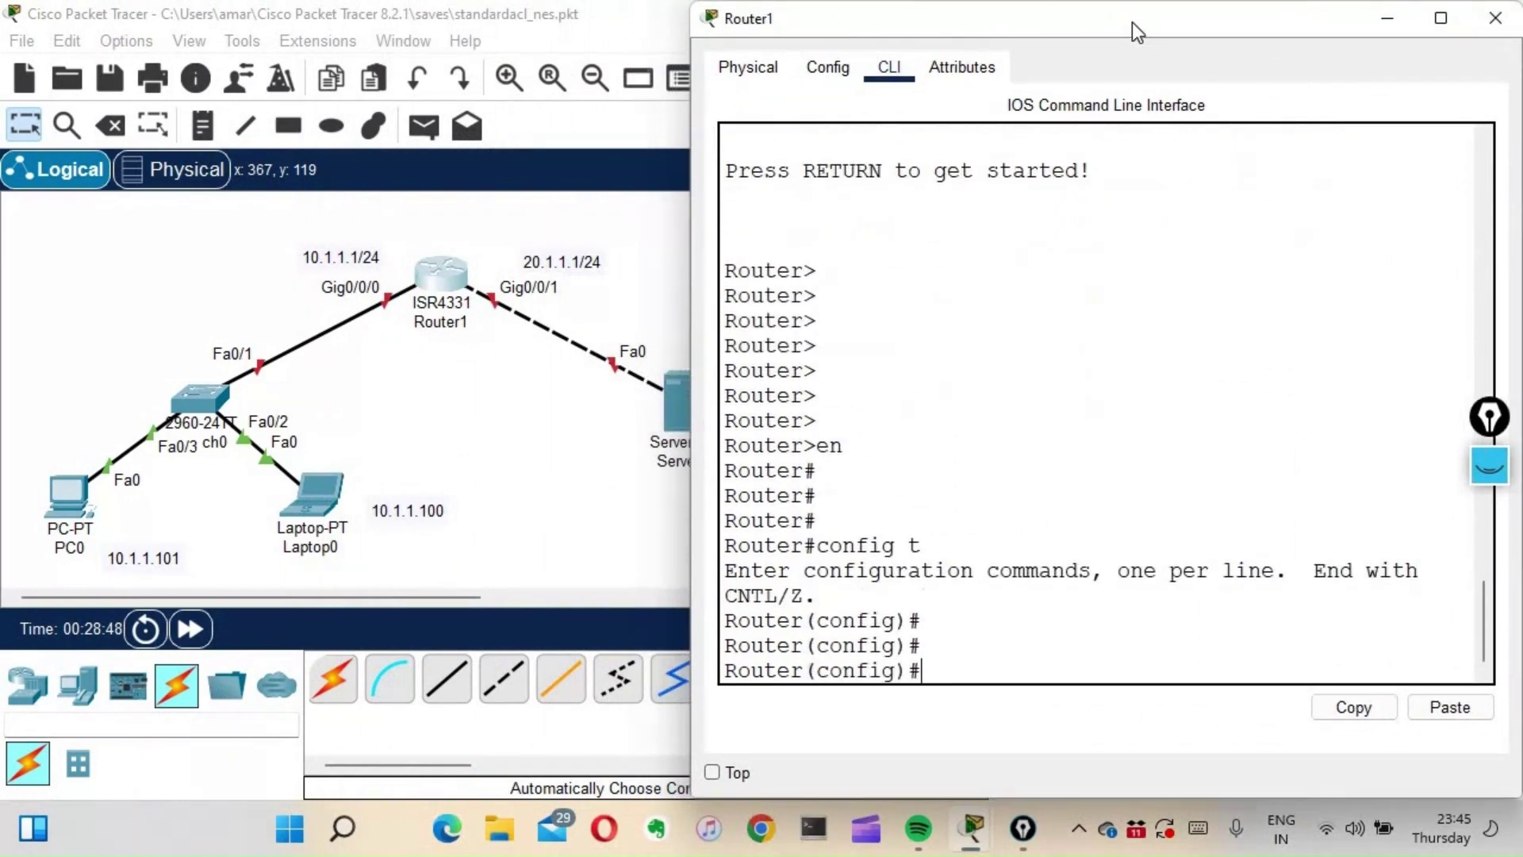
pyautogui.write('gi0/0/0')
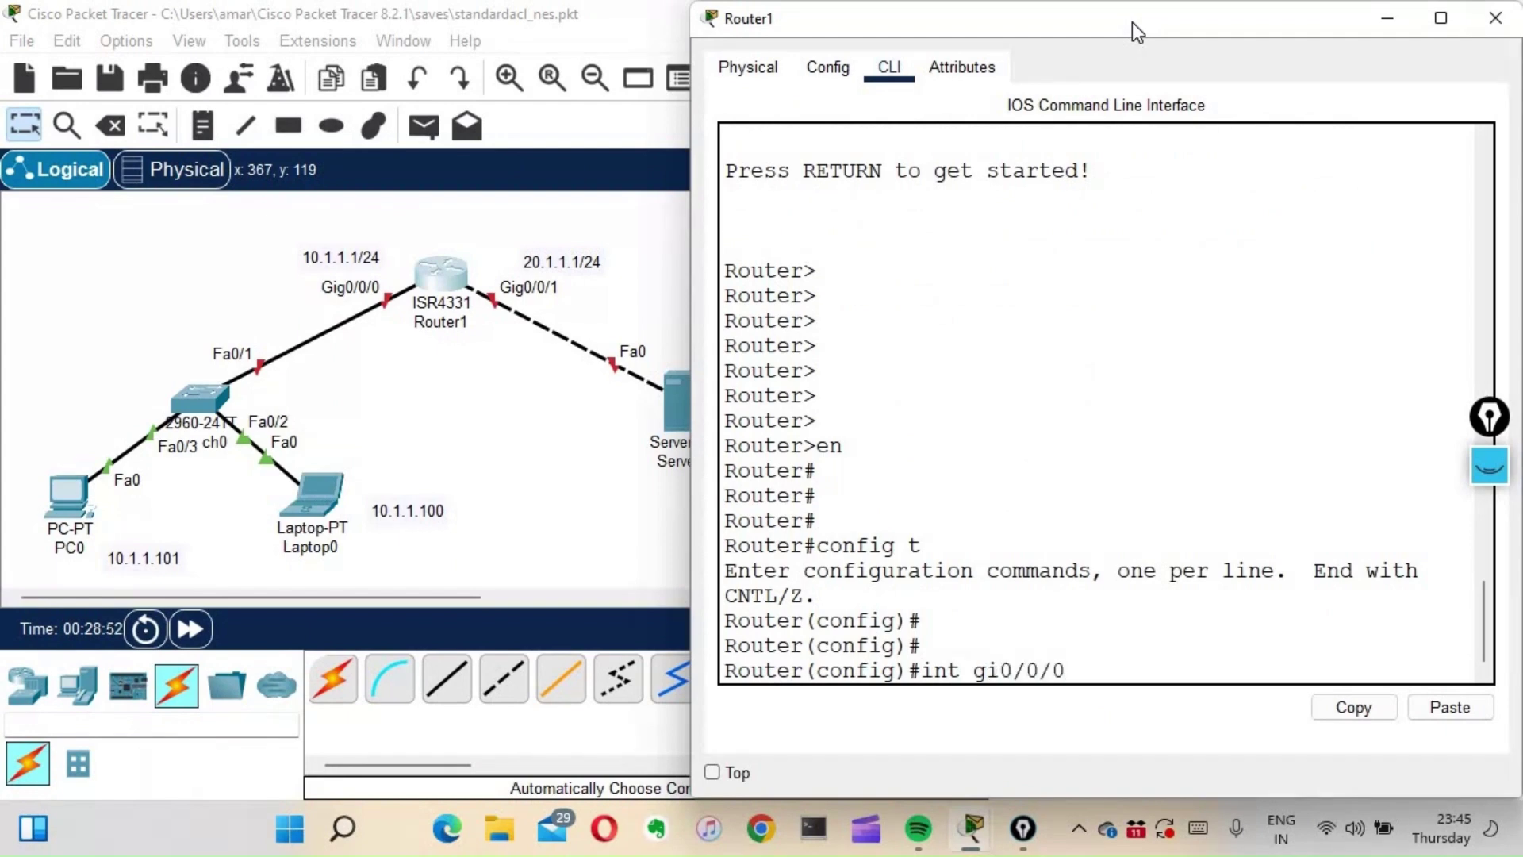
pyautogui.press('Return')
pyautogui.write('no shut')
pyautogui.press('Return')
pyautogui.press('Return')
pyautogui.write('ip ad')
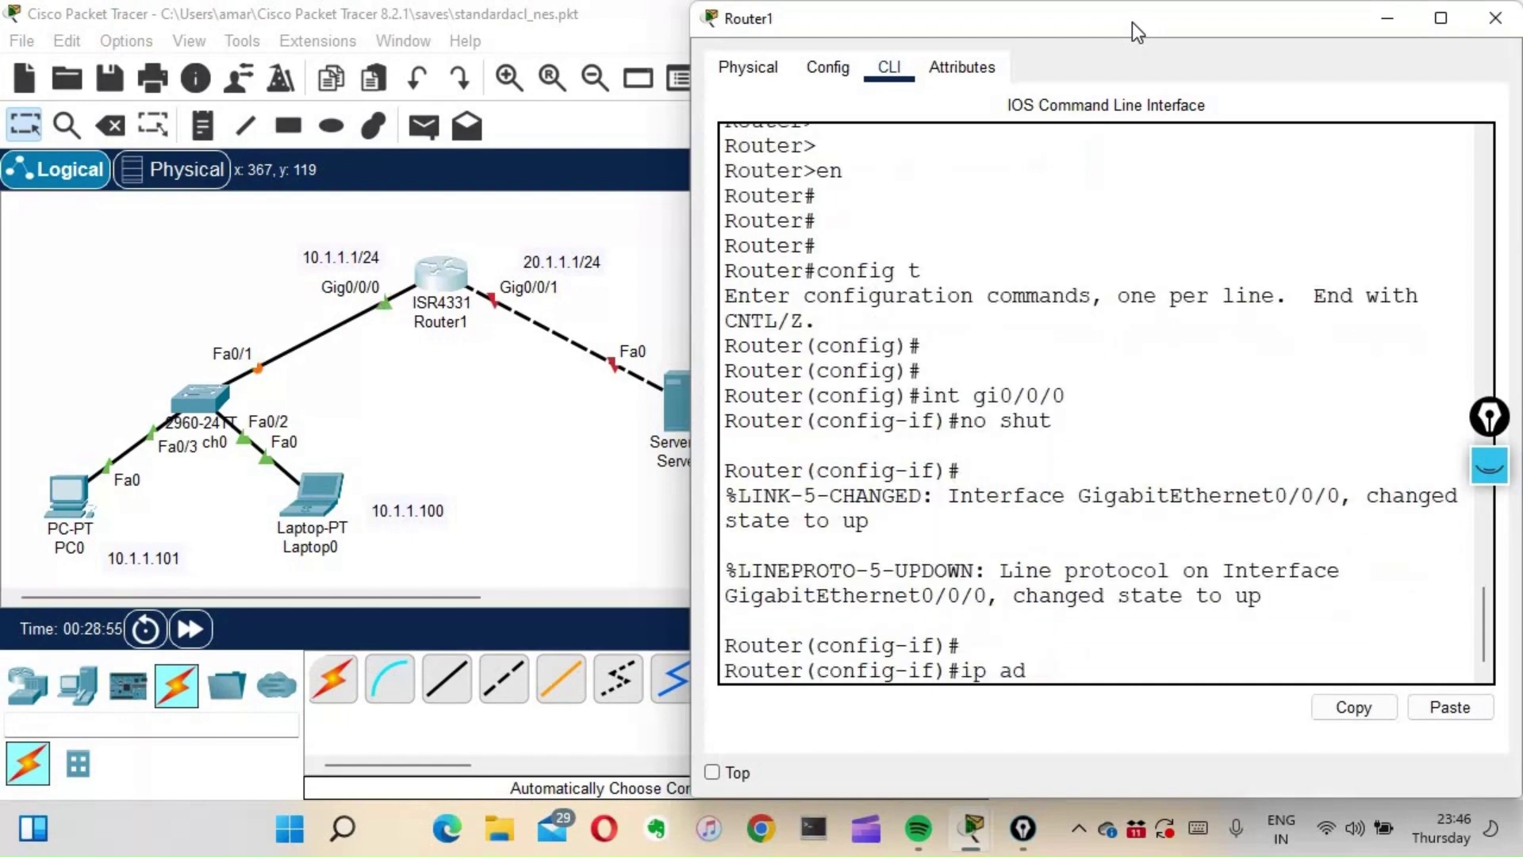
pyautogui.write('d')
pyautogui.press('Tab')
pyautogui.write('10.1.1.1 255')
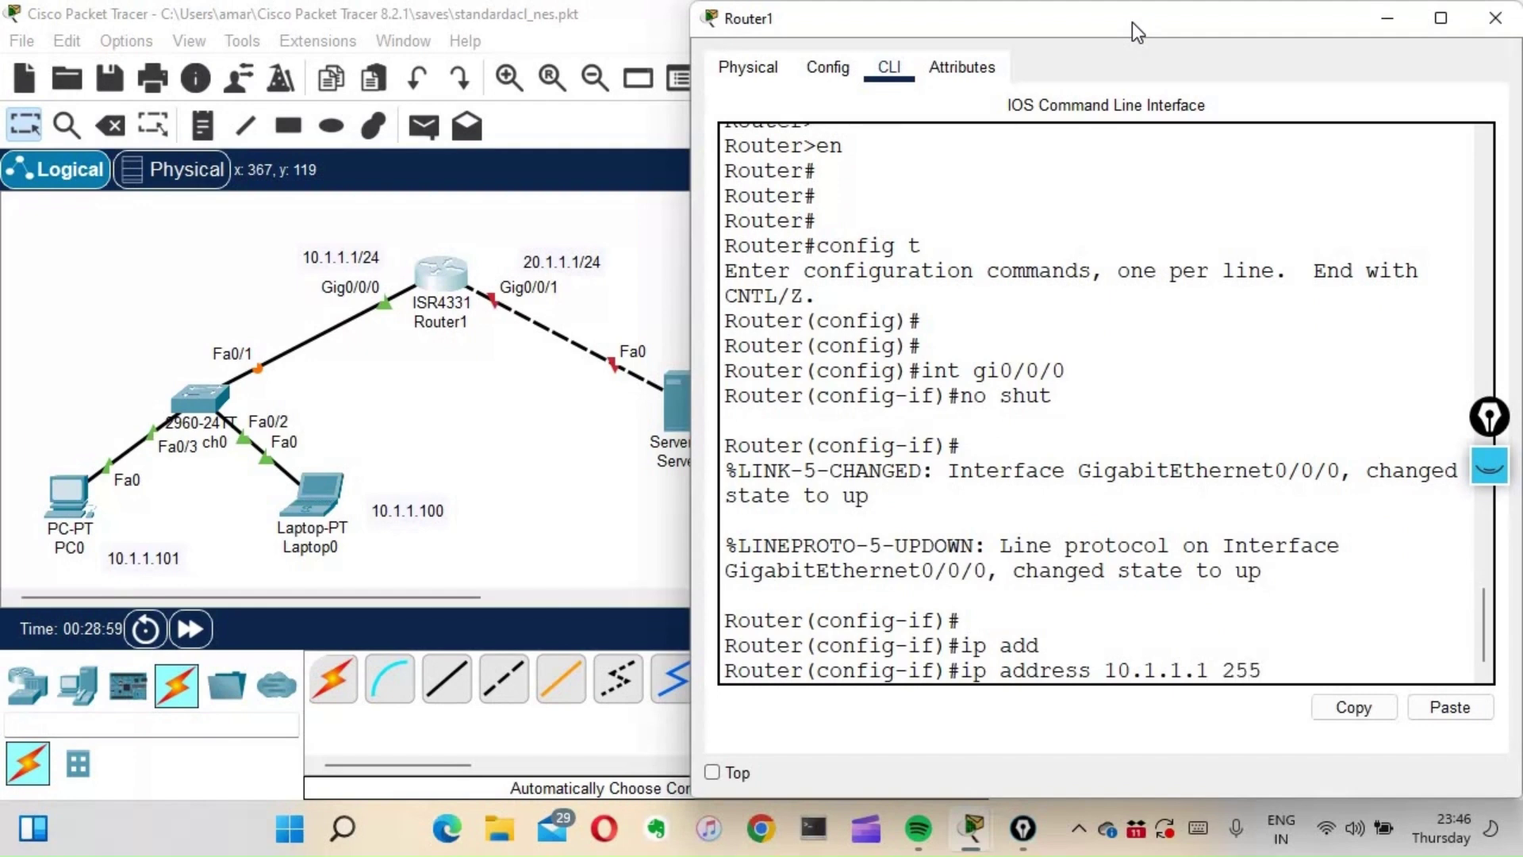
pyautogui.write('.255.255.0')
pyautogui.press('Return')
pyautogui.press('Return')
pyautogui.press('Return')
pyautogui.press('Return')
pyautogui.press('Return')
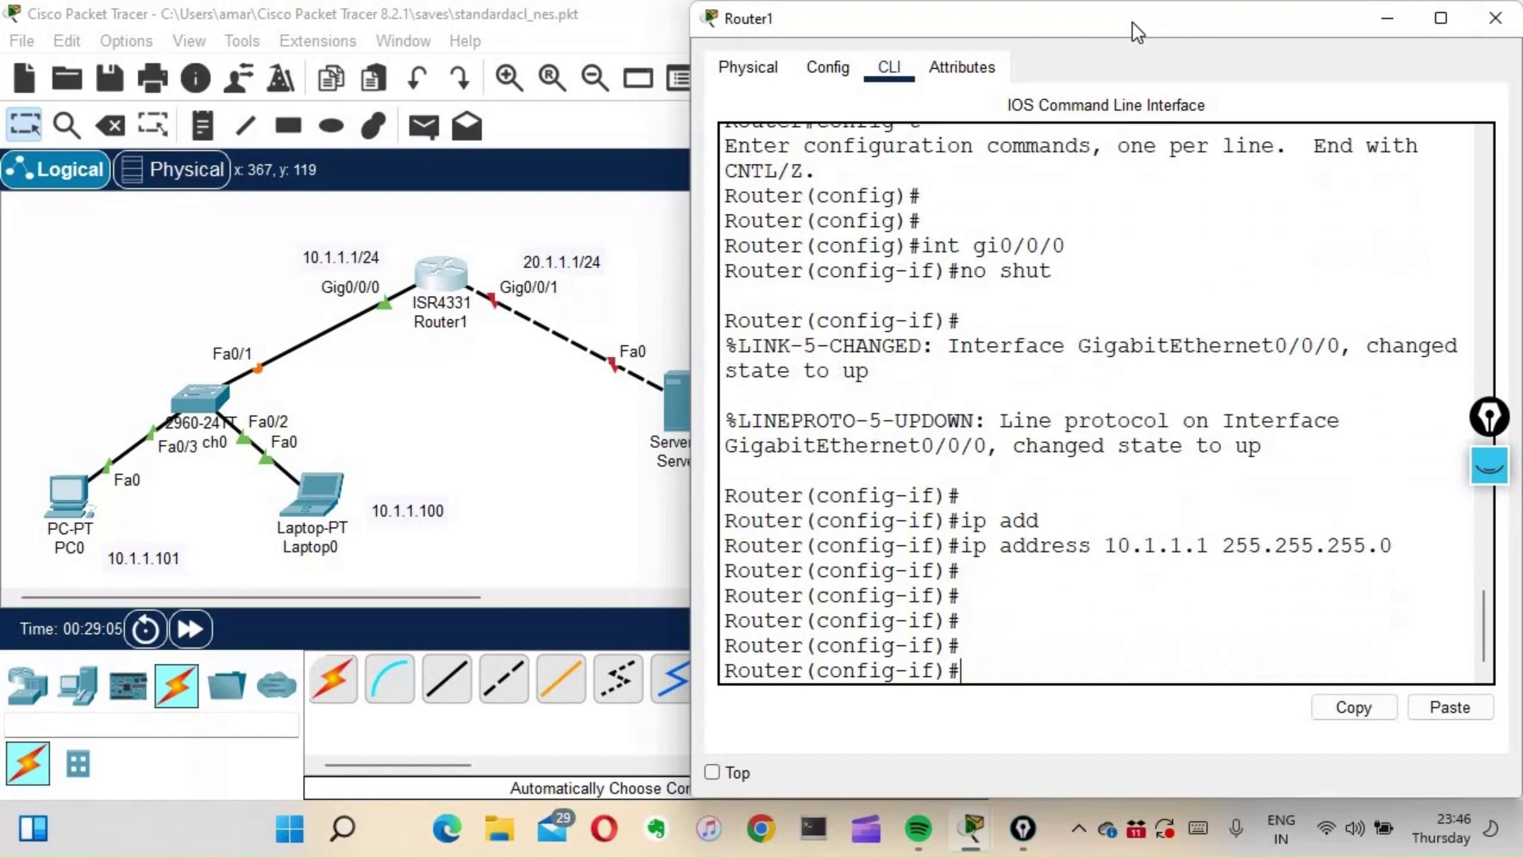
# Step: Bring up Gi0/0/1 with IP address 20.1.1.1 255.255.255.0
pyautogui.write('int gi0/0/1')
pyautogui.press('Return')
pyautogui.write('no shut')
pyautogui.press('Return')
pyautogui.write('ip add')
pyautogui.press('Tab')
pyautogui.write('10')
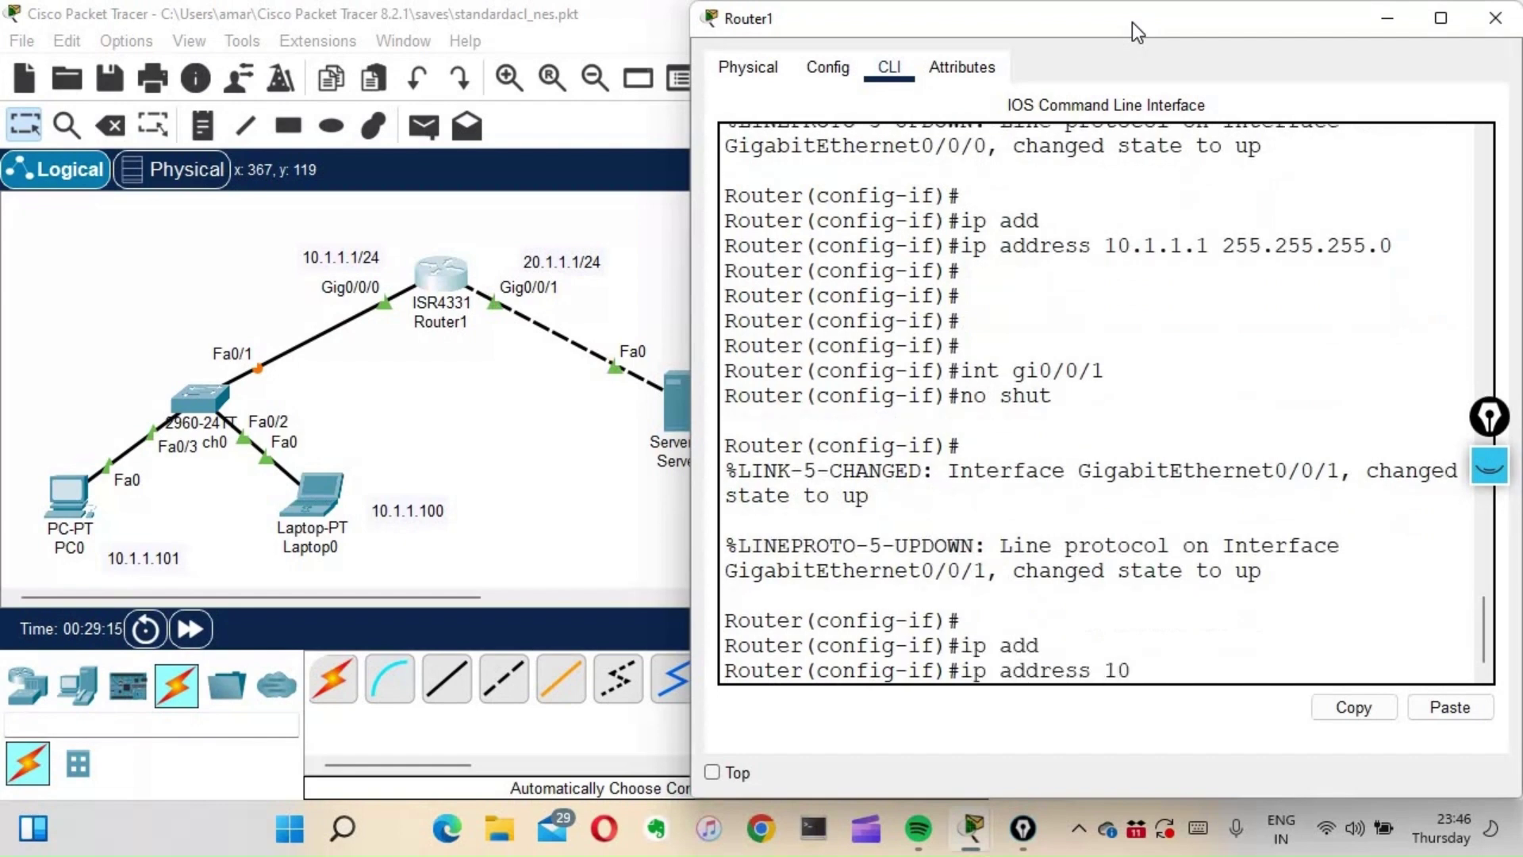
pyautogui.press('BackSpace')
pyautogui.press('BackSpace')
pyautogui.write('20.1.1.1 255.255.255.')
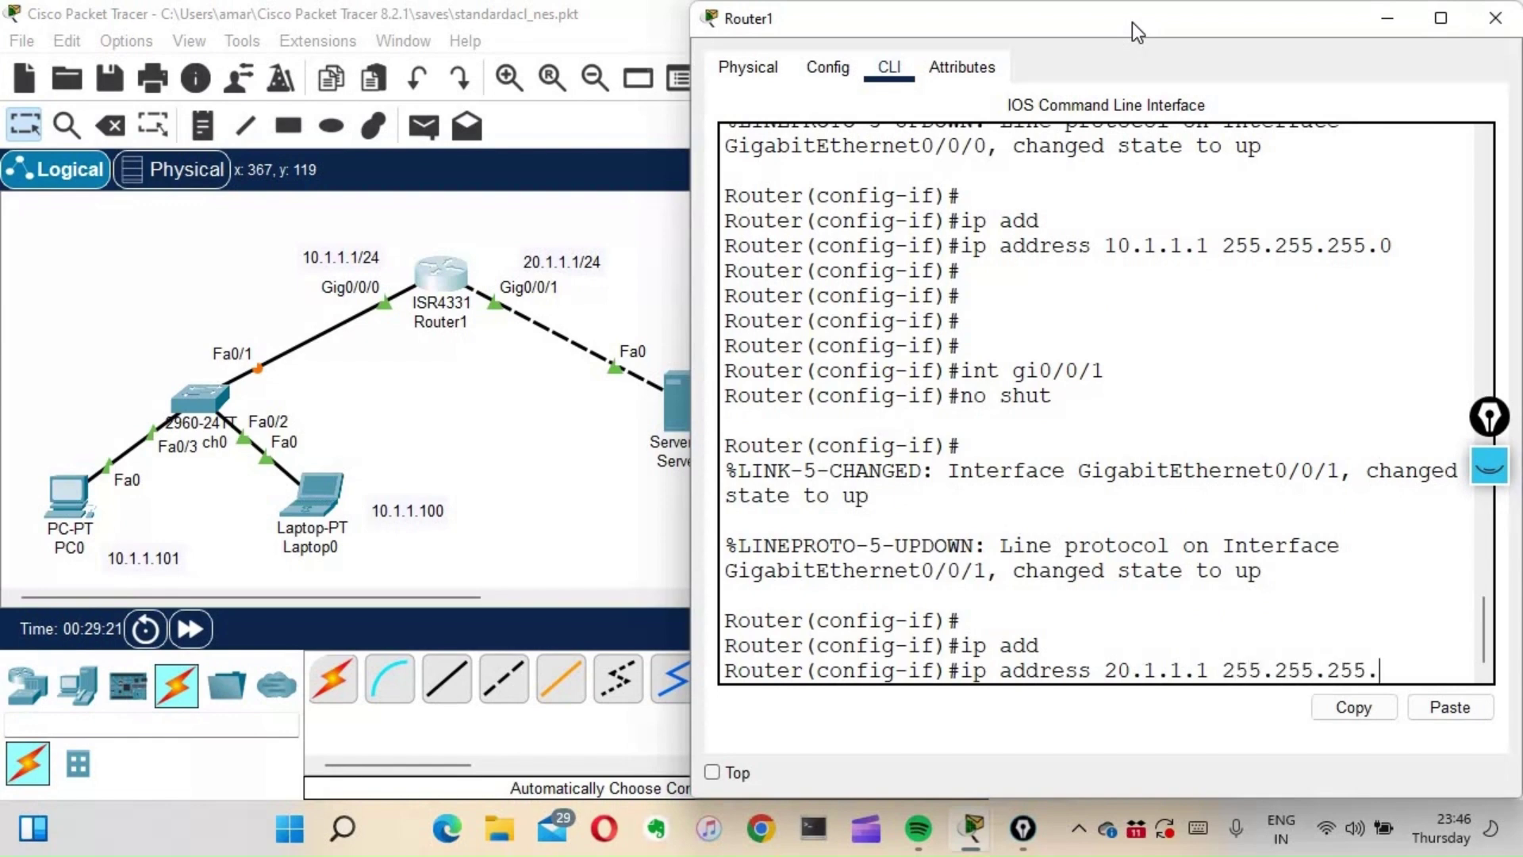
pyautogui.write('0')
pyautogui.press('Return')
pyautogui.press('Return')
pyautogui.press('Return')
pyautogui.press('Return')
# Step: Exit configuration mode and save the router's running configuration with wr
pyautogui.hotkey('ctrl', 'z')
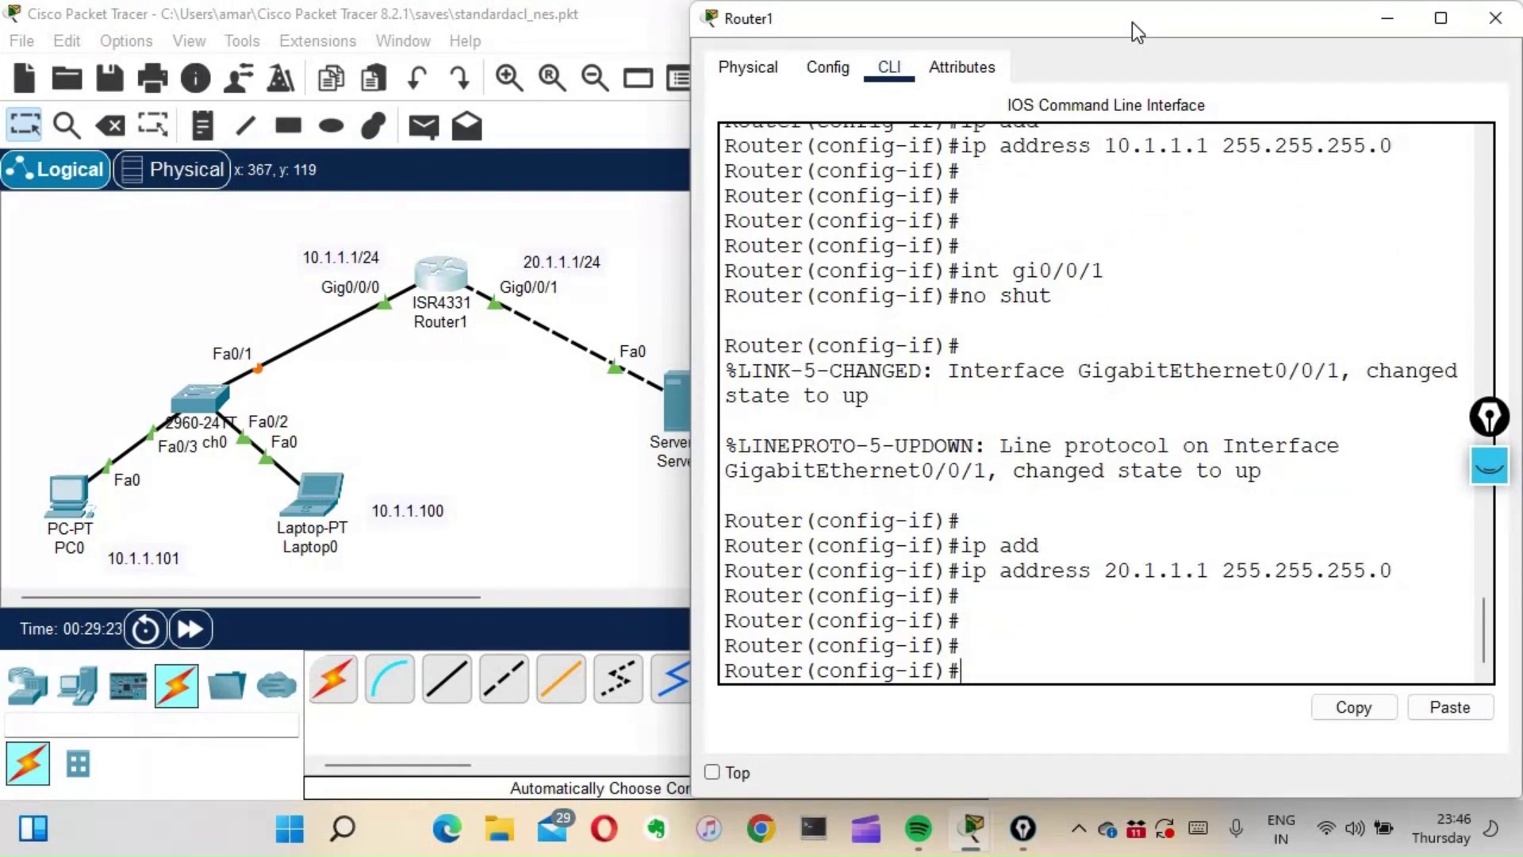
pyautogui.press('Return')
pyautogui.press('Return')
pyautogui.press('Return')
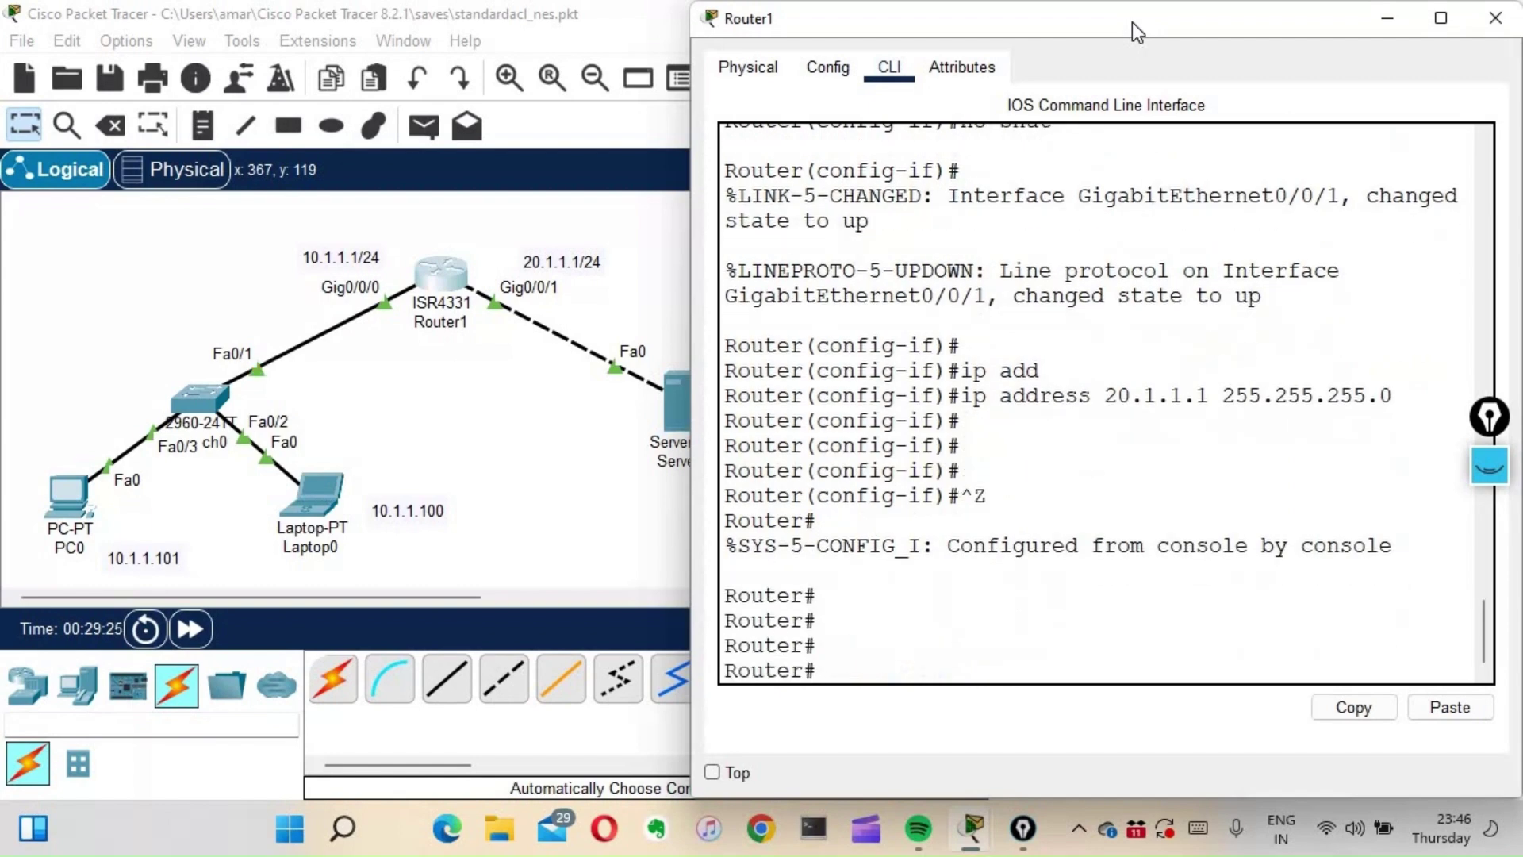
pyautogui.write('wr')
pyautogui.press('Return')
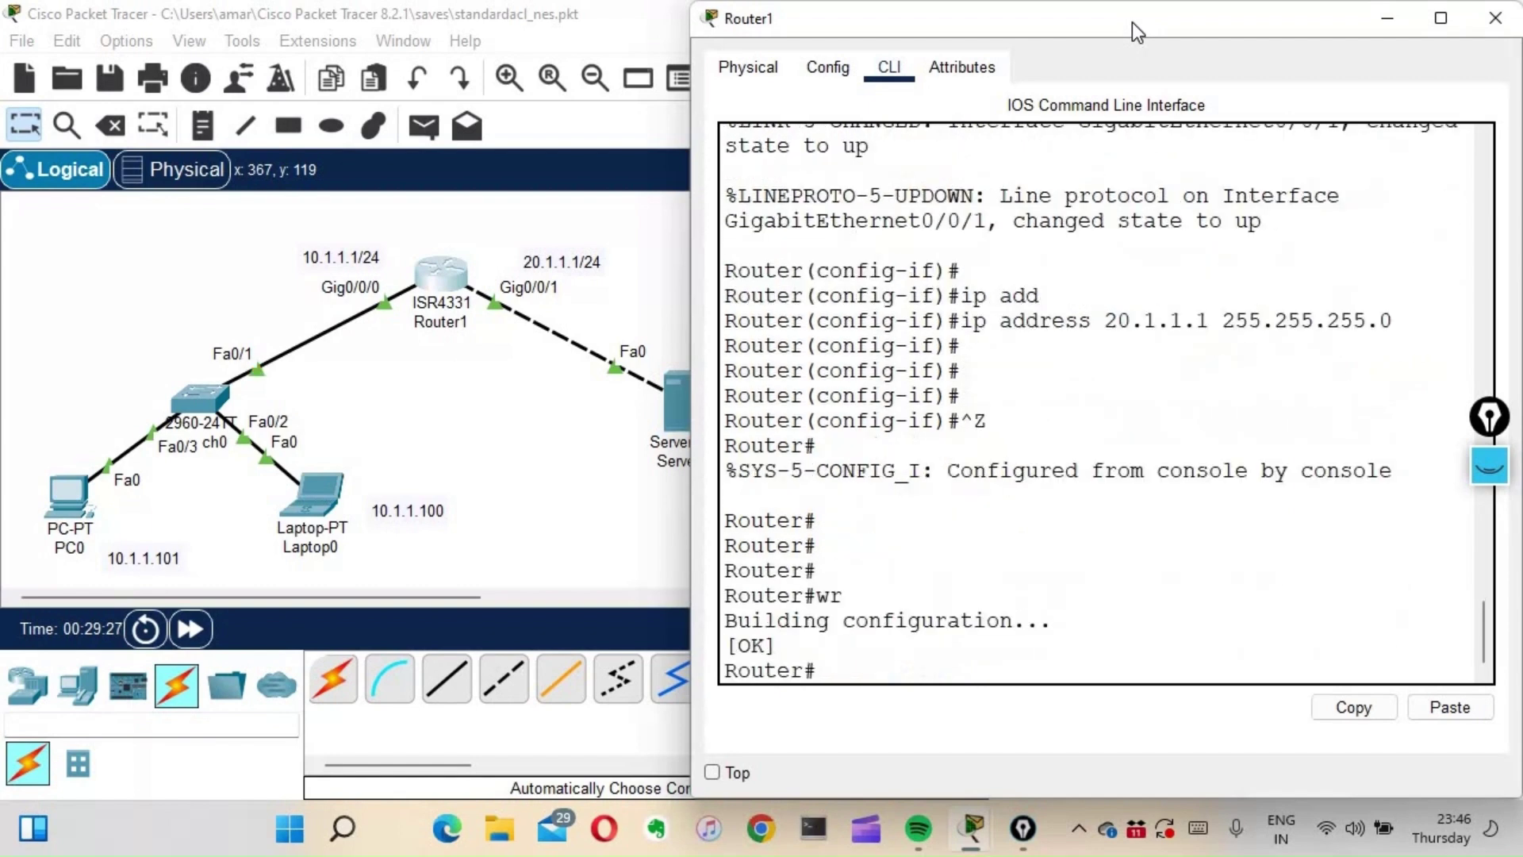
# Step: Bring up Server0's Desktop IP Configuration panel
pyautogui.click(516, 440)
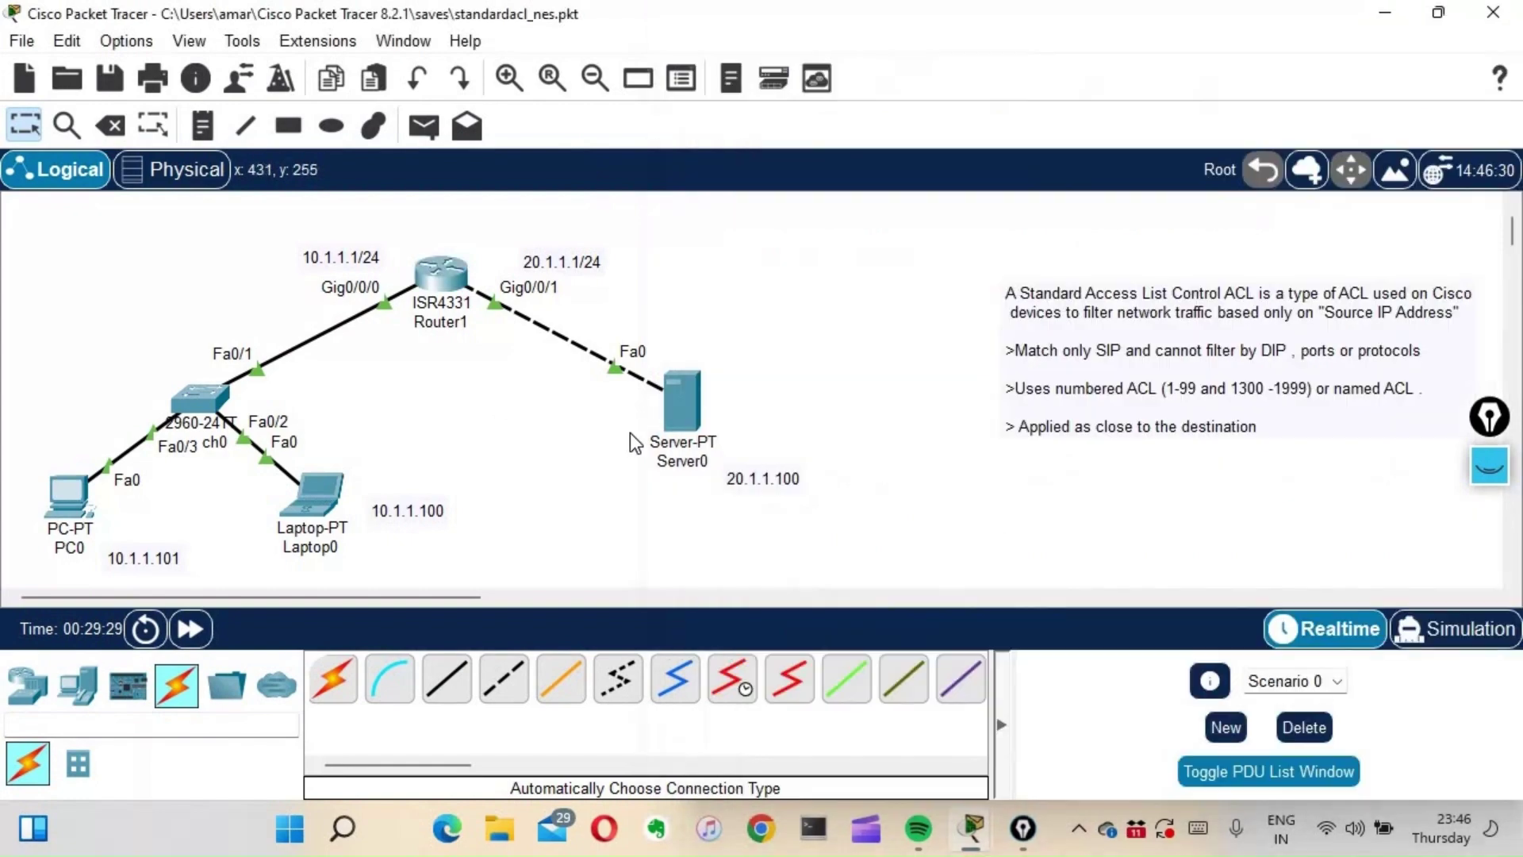
pyautogui.click(679, 416)
pyautogui.moveTo(773, 24); pyautogui.dragTo(1233, 58)
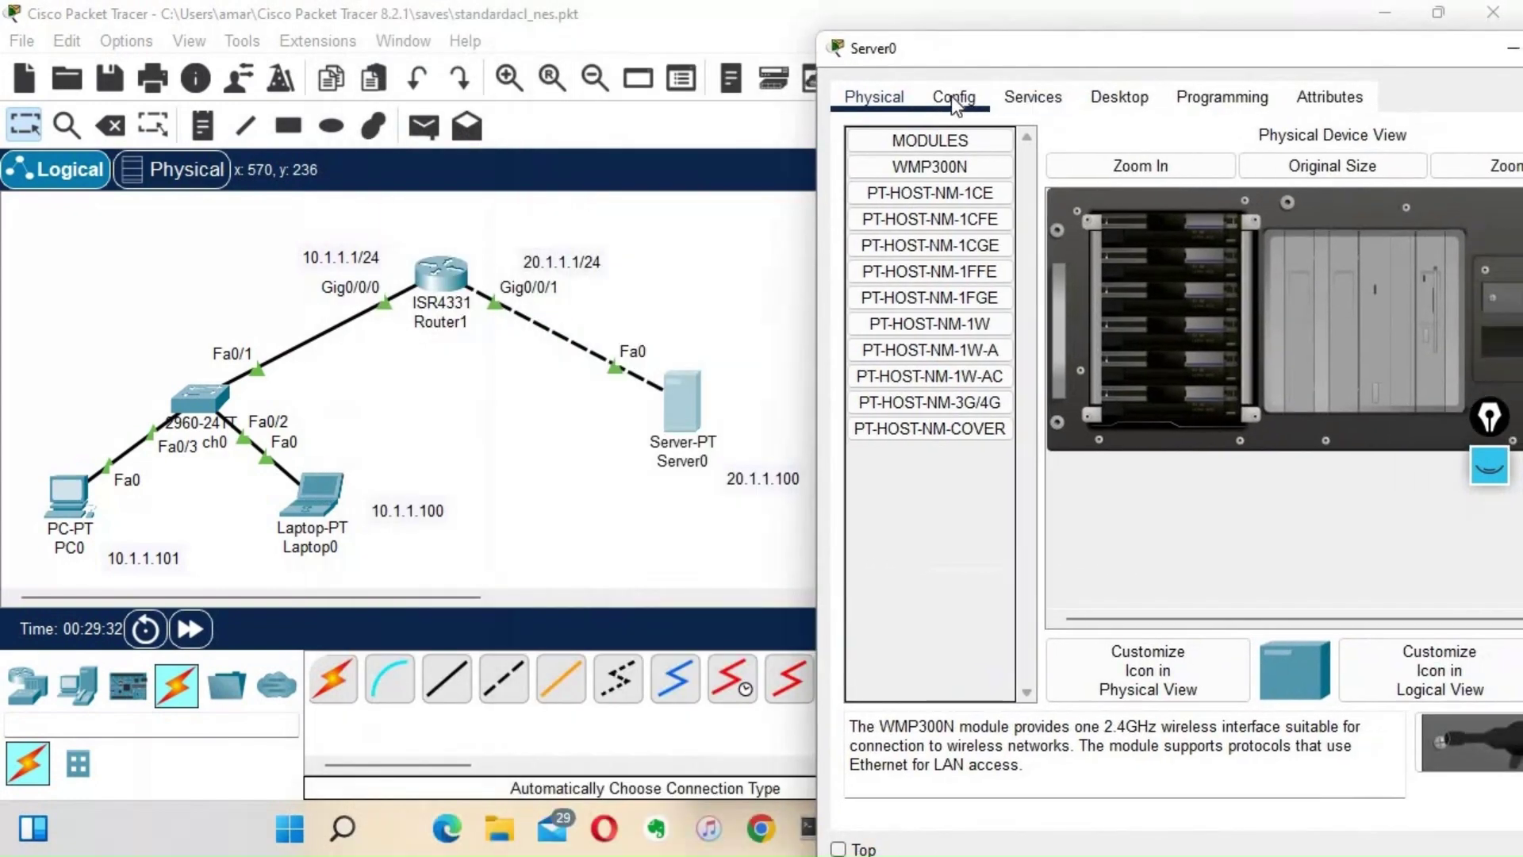
pyautogui.click(952, 97)
pyautogui.moveTo(1107, 59); pyautogui.dragTo(1063, 56)
pyautogui.click(1077, 96)
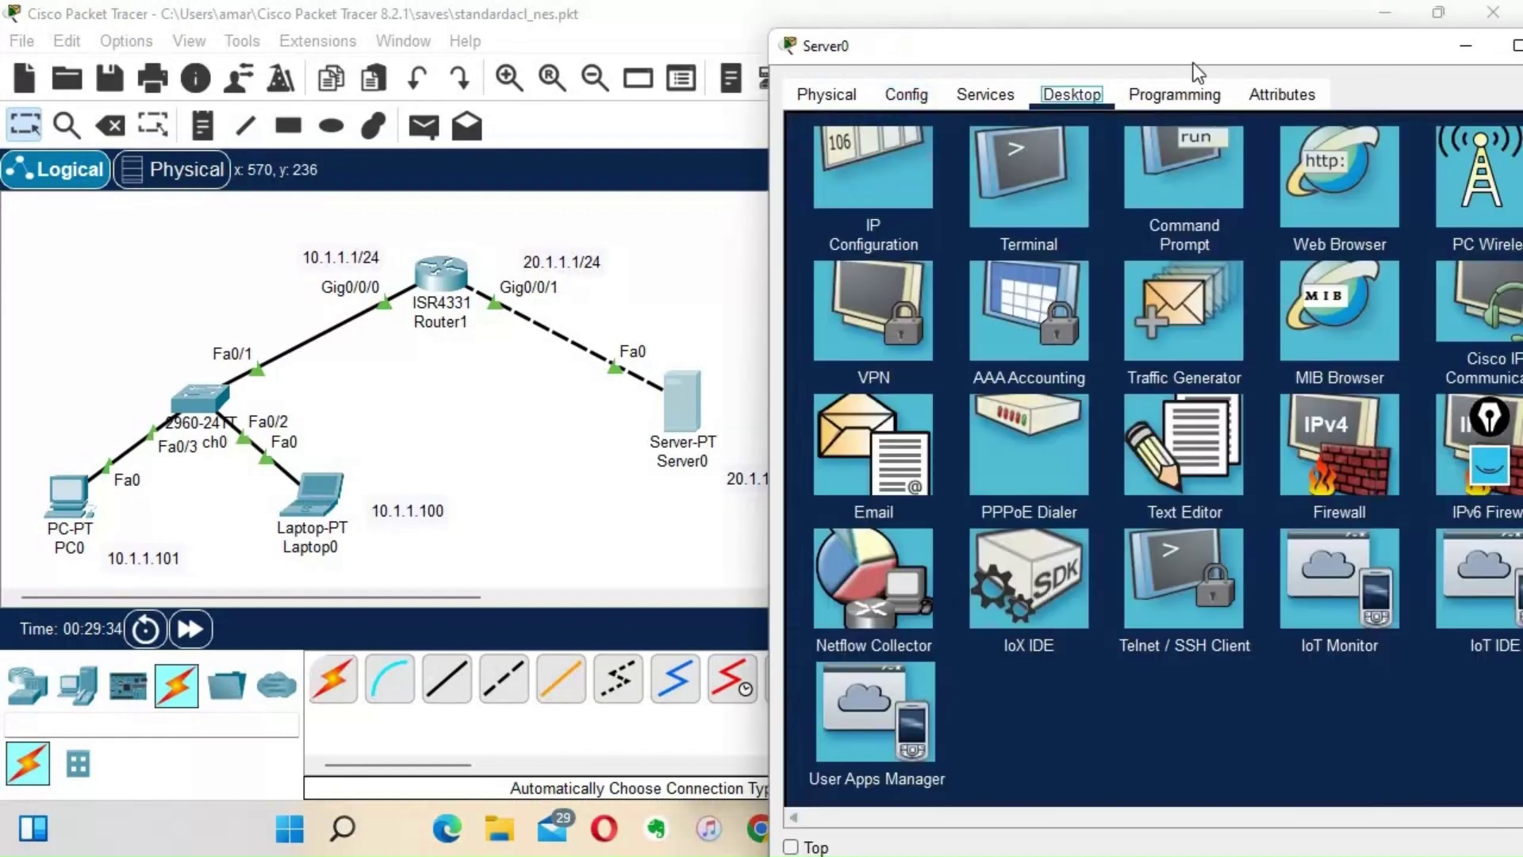
pyautogui.moveTo(1153, 44); pyautogui.dragTo(1112, 42)
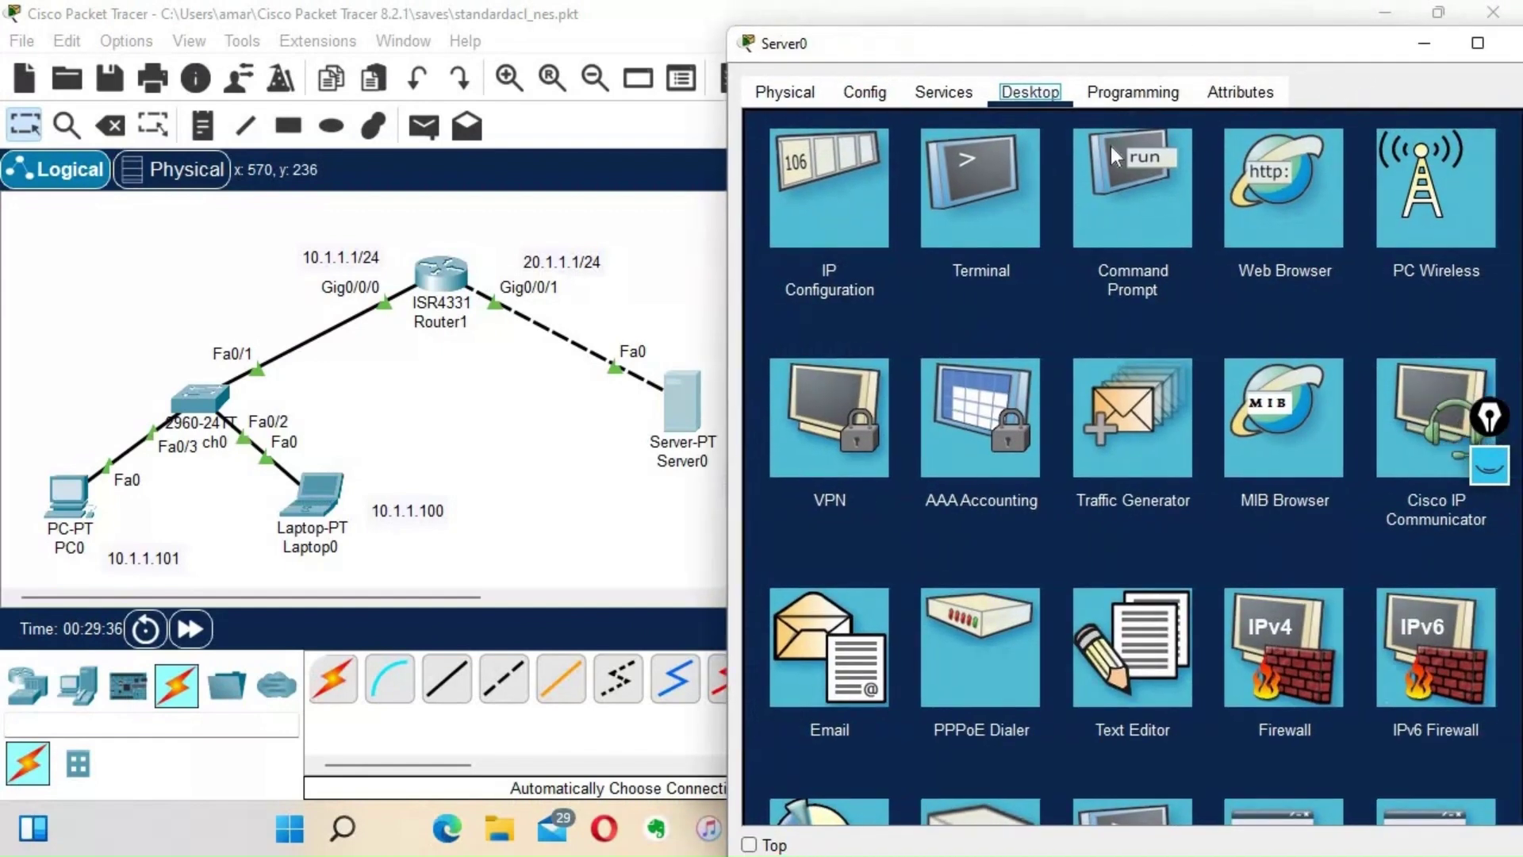
pyautogui.click(847, 205)
# Step: Set Server0 to 20.1.1.100, mask 255.255.255.0, gateway 20.1.1.1
pyautogui.click(1155, 236)
pyautogui.write('20.1.1.100')
pyautogui.click(1035, 269)
pyautogui.hotkey('ctrl', 'a')
pyautogui.write('255.255.255')
pyautogui.write('0')
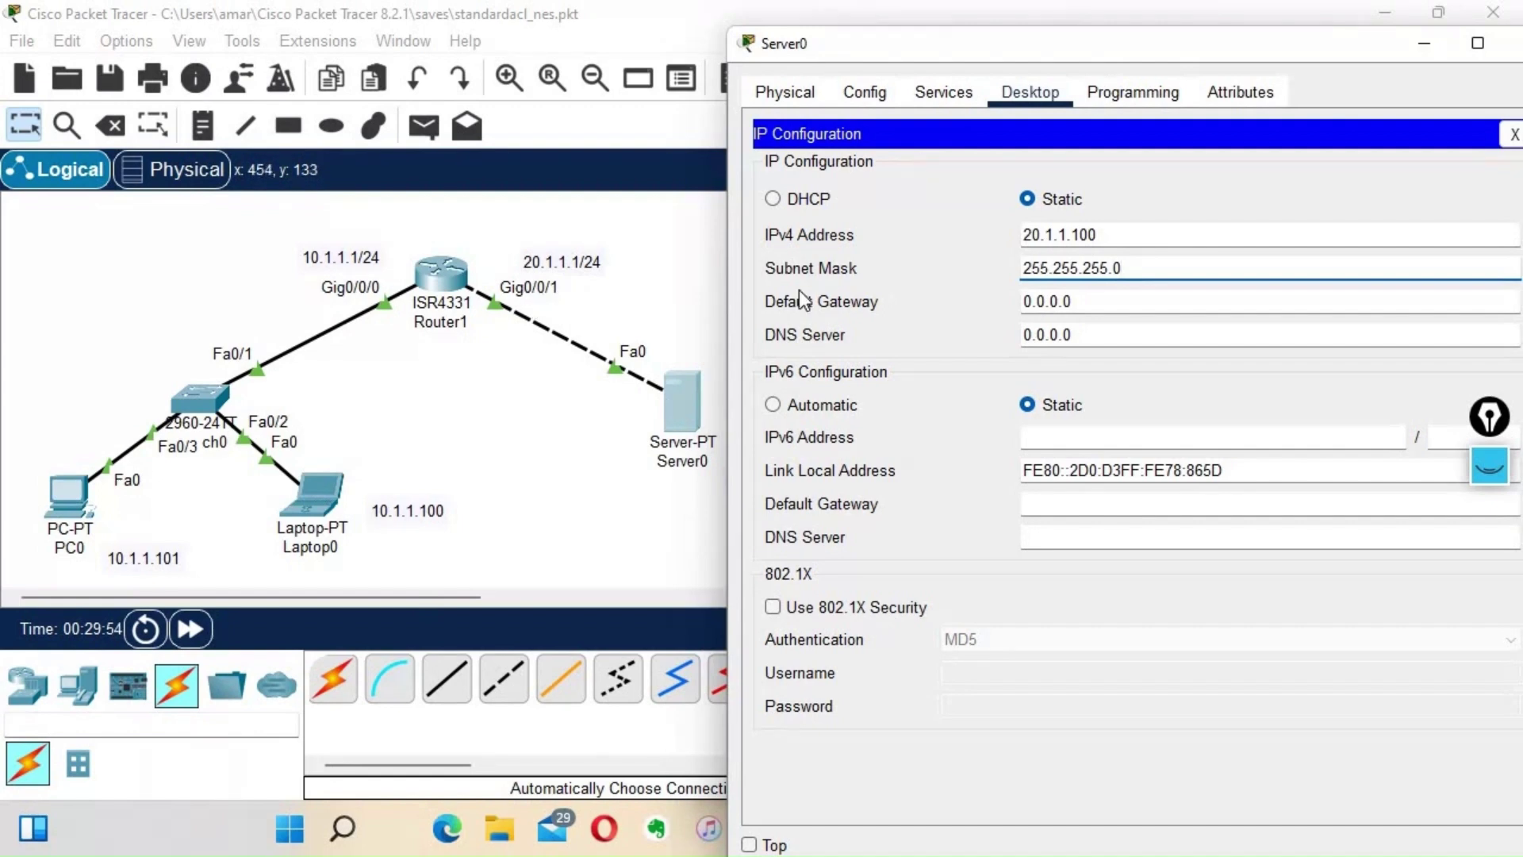
pyautogui.press('Tab')
pyautogui.write('20.1.1.1')
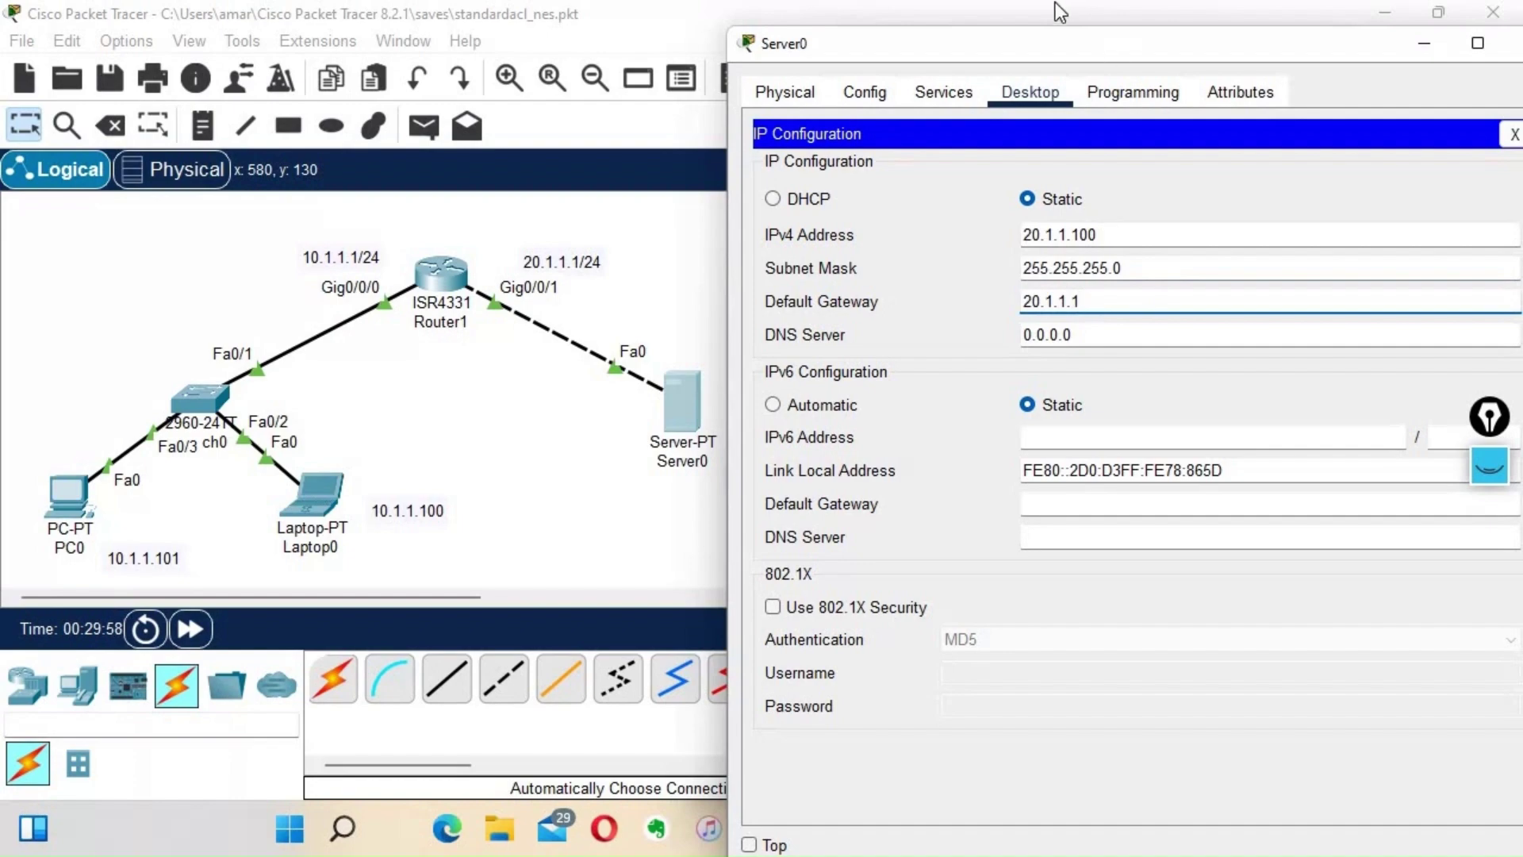
# Step: Close Server0's windows and bring up Laptop0's device settings
pyautogui.moveTo(750, 47); pyautogui.dragTo(454, 32)
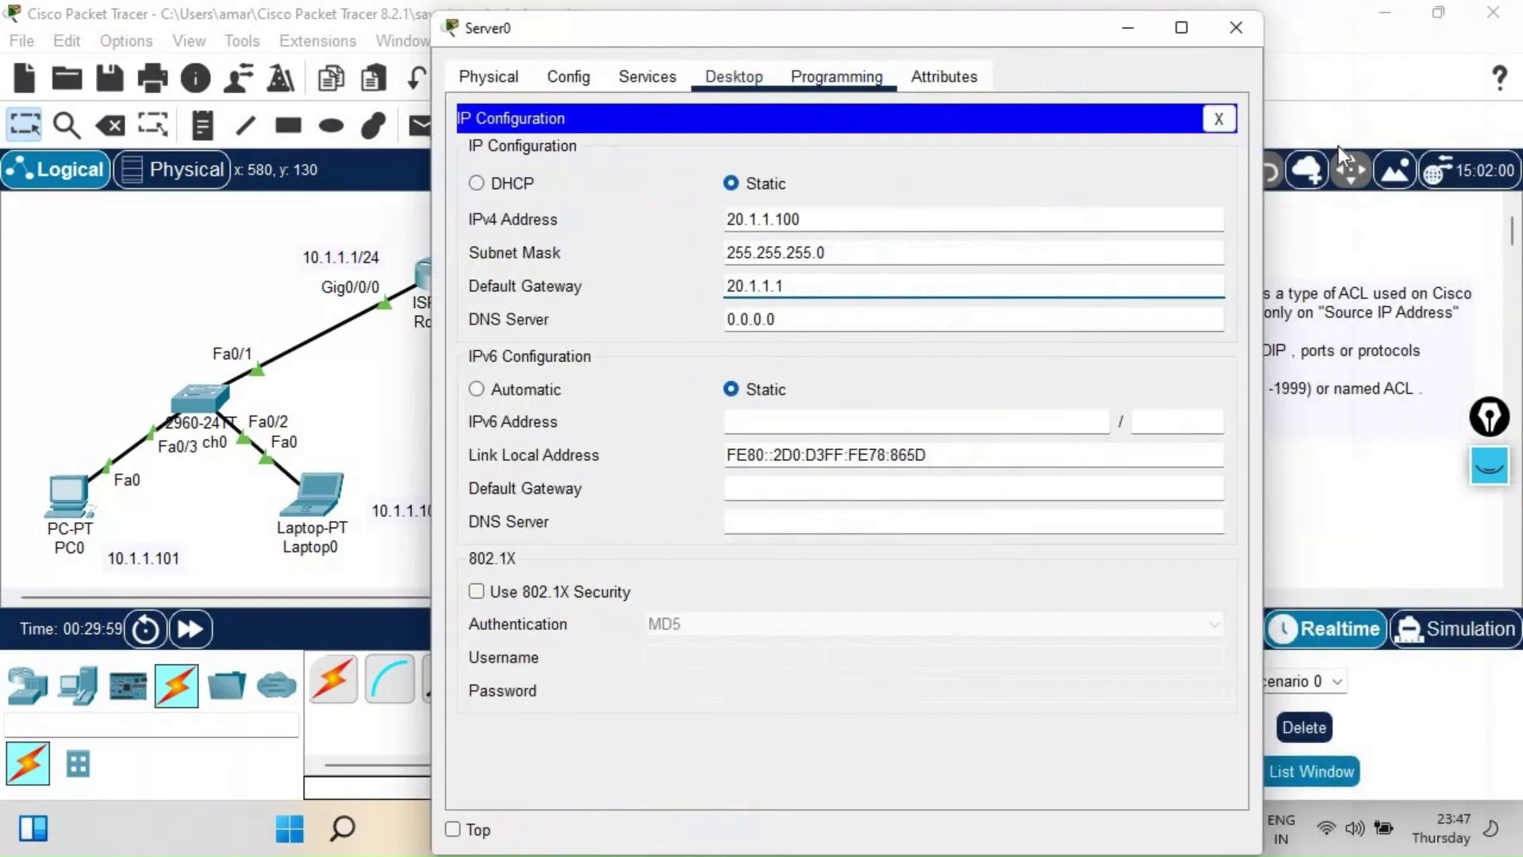
pyautogui.click(1218, 119)
pyautogui.click(1236, 28)
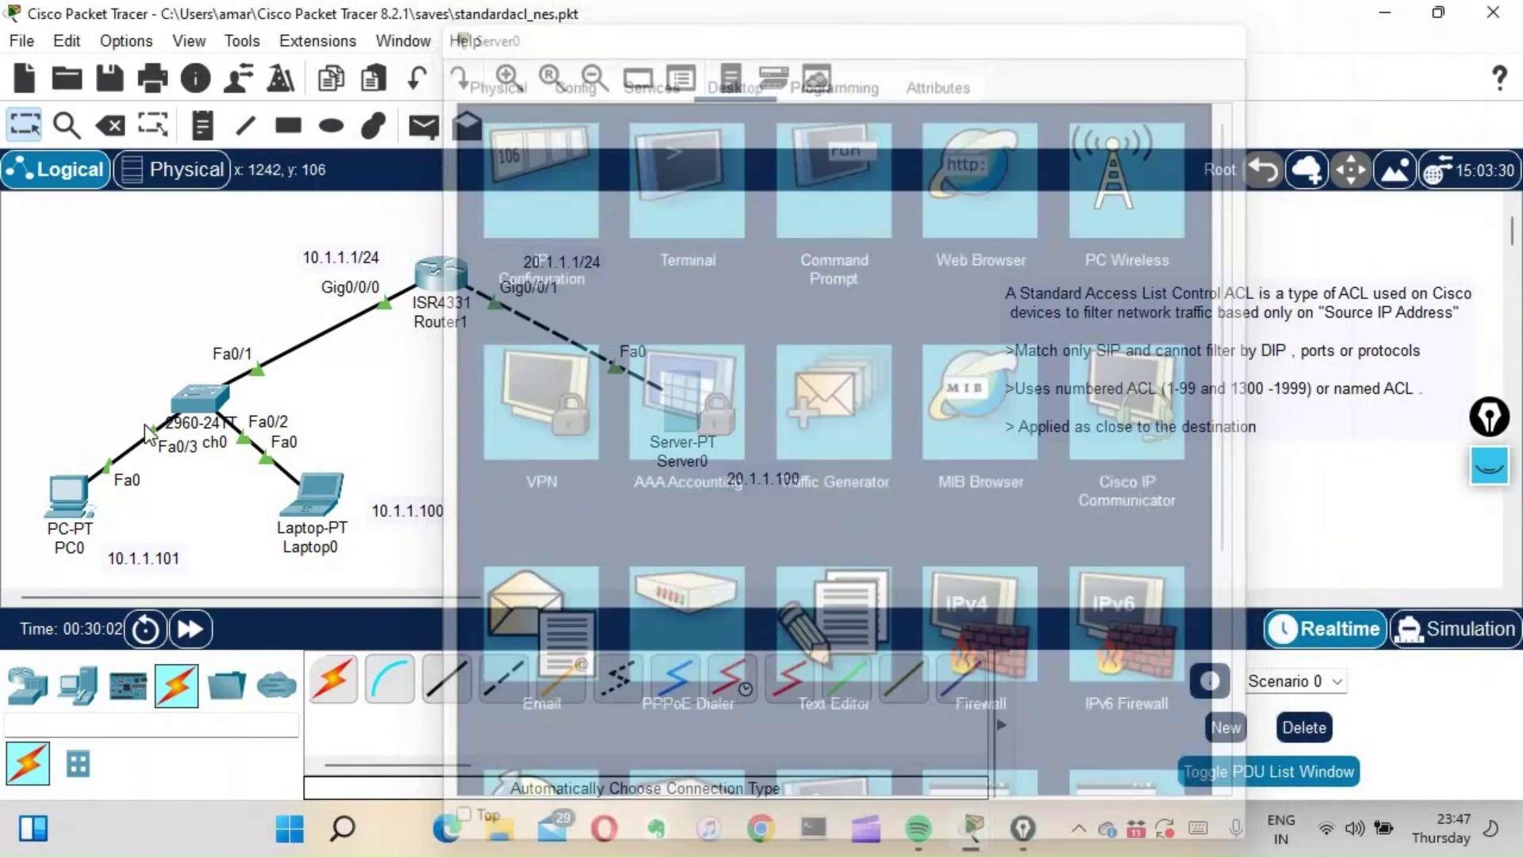
pyautogui.click(315, 493)
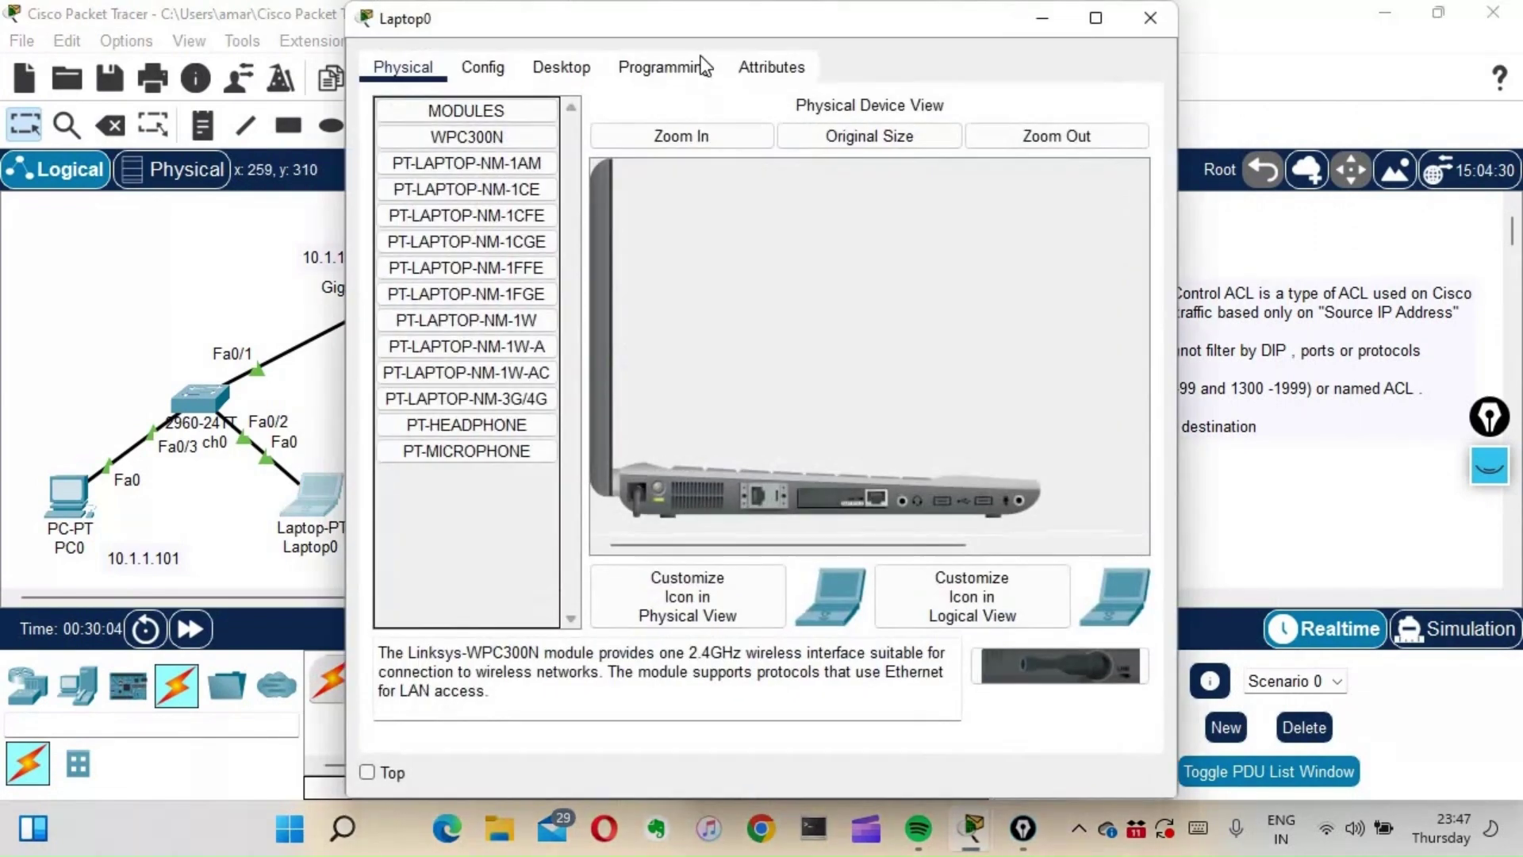
pyautogui.moveTo(722, 17); pyautogui.dragTo(922, 17)
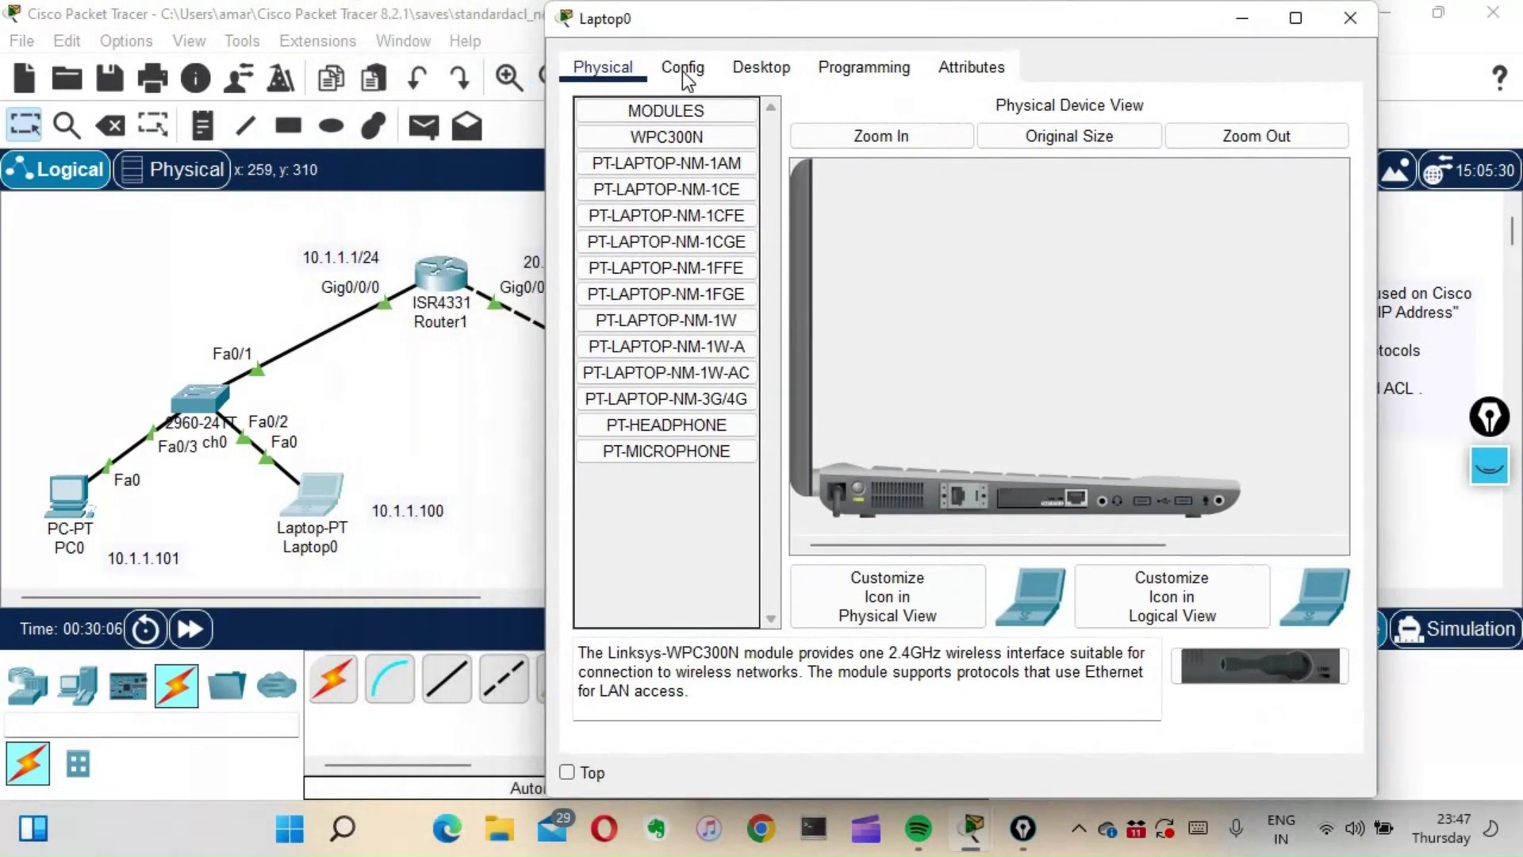
# Step: Set Laptop0's IP configuration to 10.1.1.100, mask 255.255.255.0, gateway 10.1.1.1
pyautogui.click(682, 70)
pyautogui.click(741, 68)
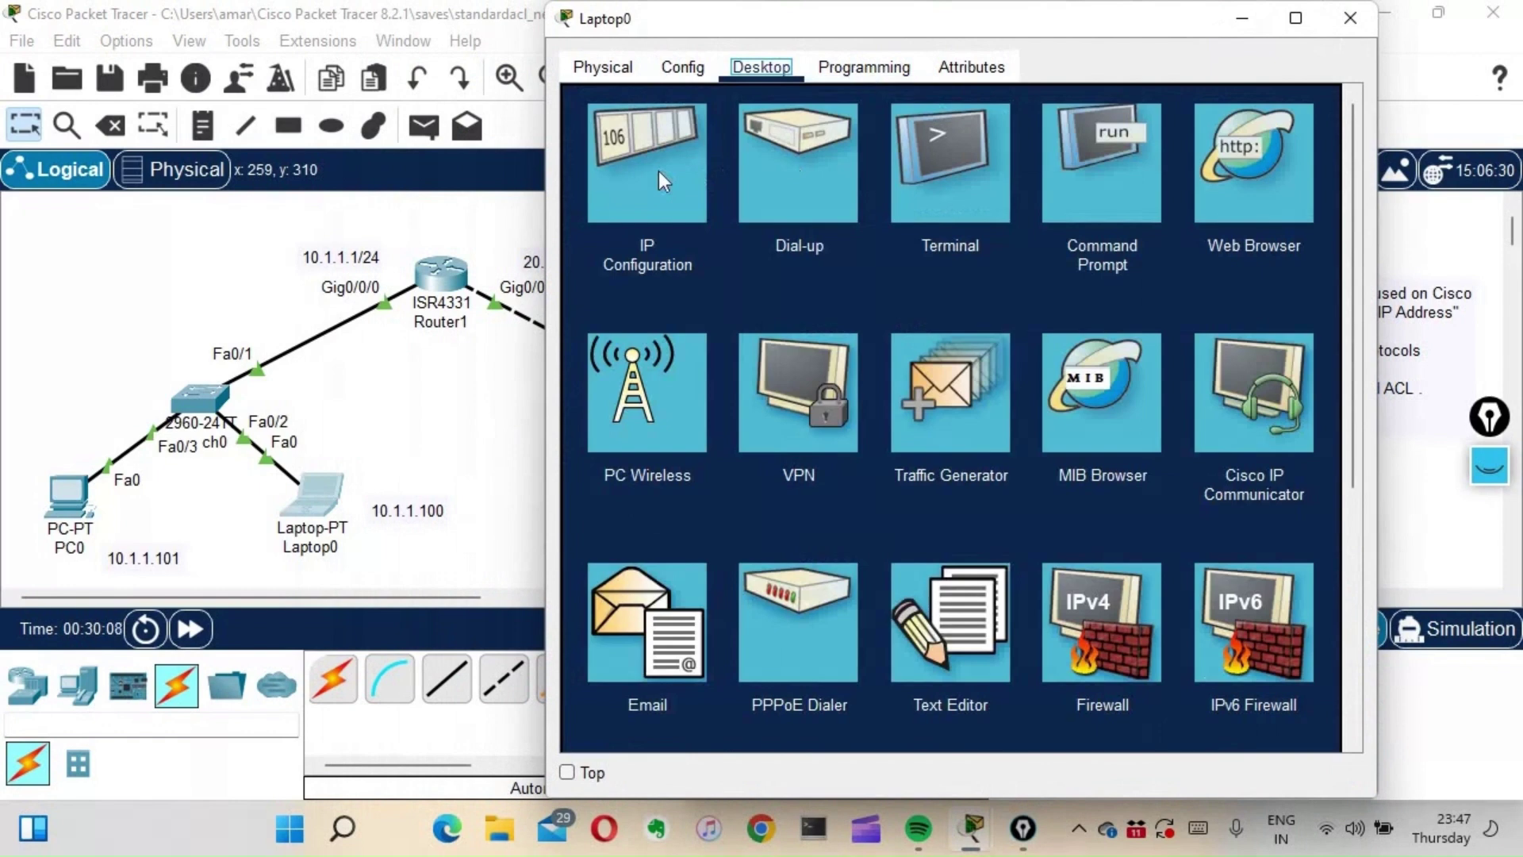
pyautogui.click(663, 181)
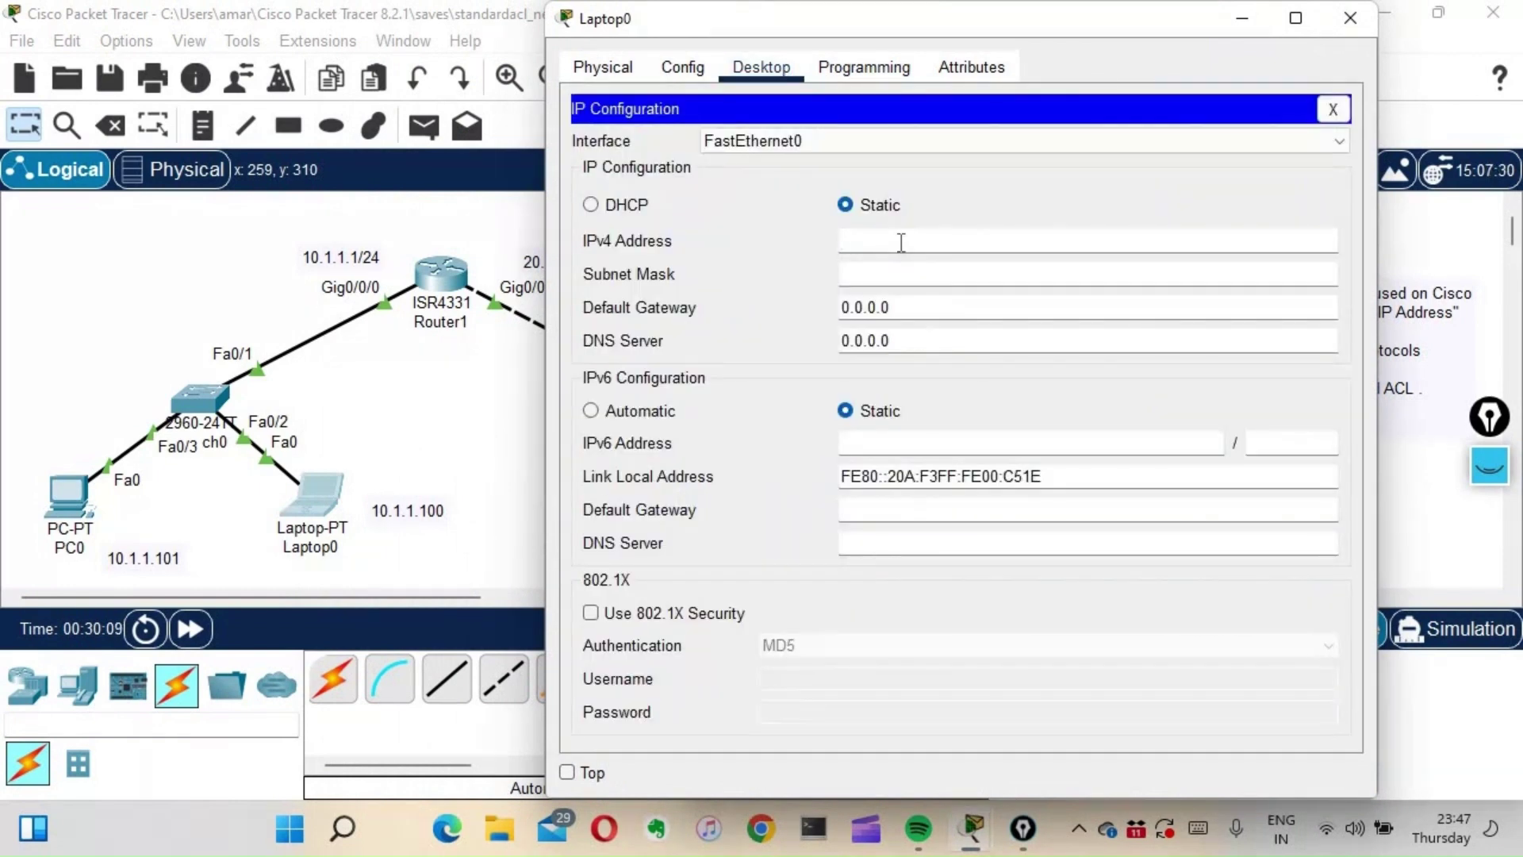
pyautogui.write('10.1.1.100')
pyautogui.click(943, 281)
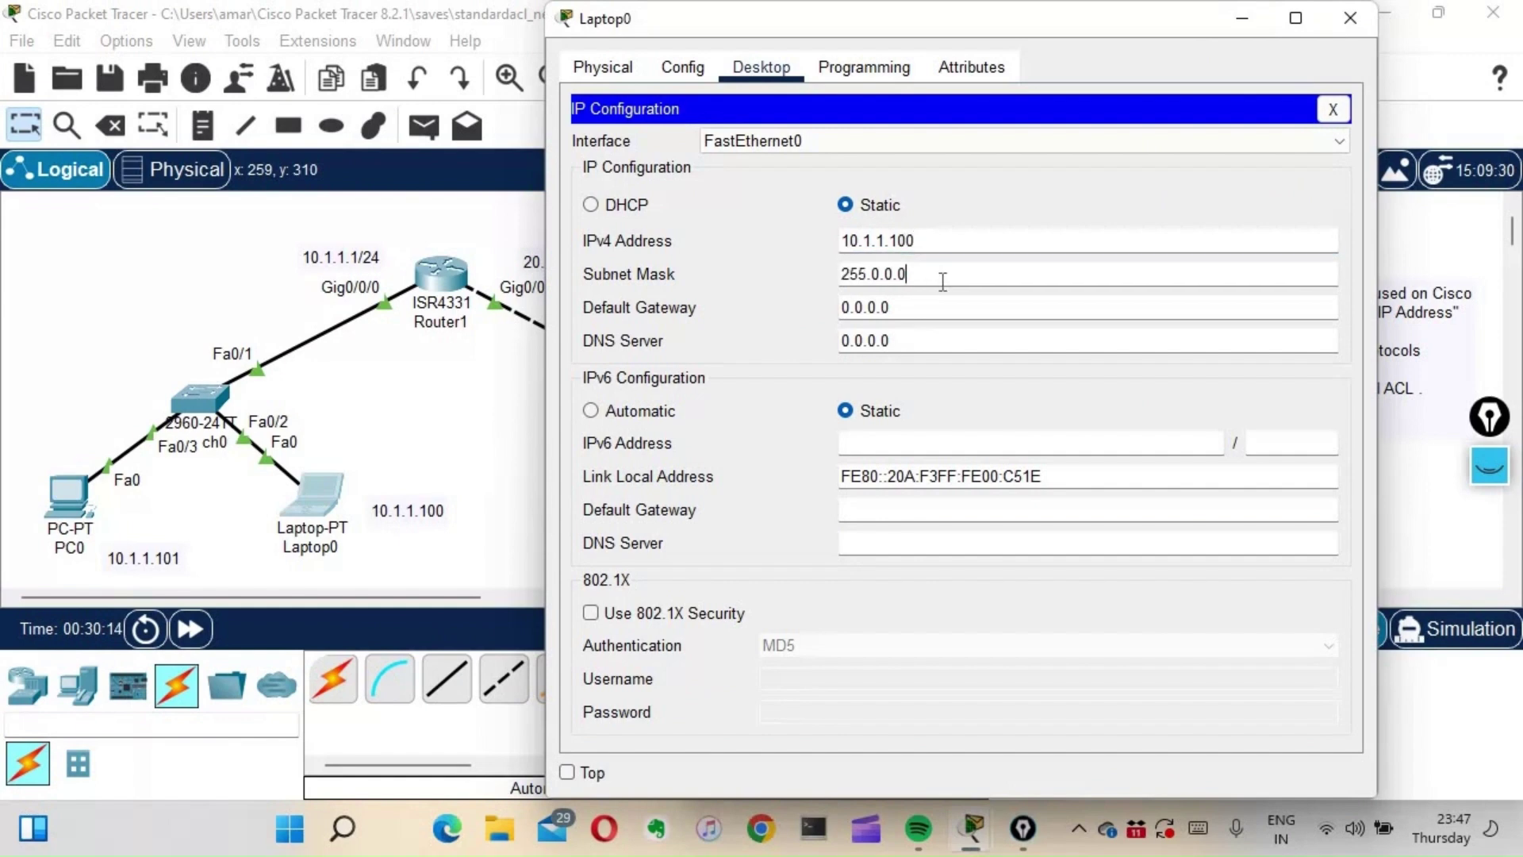
pyautogui.hotkey('ctrl', 'a')
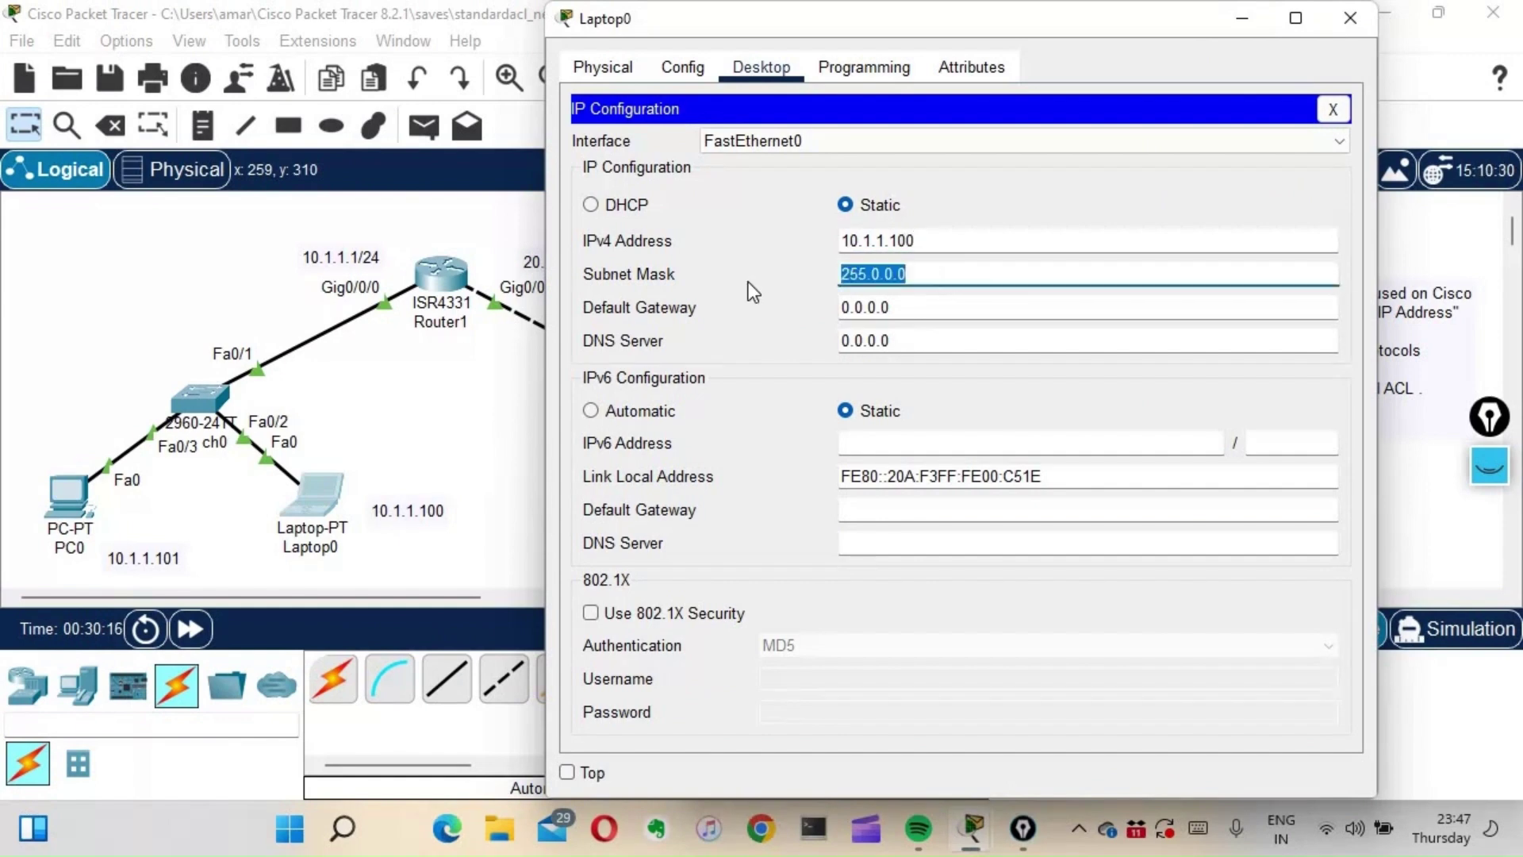
pyautogui.write('255.2')
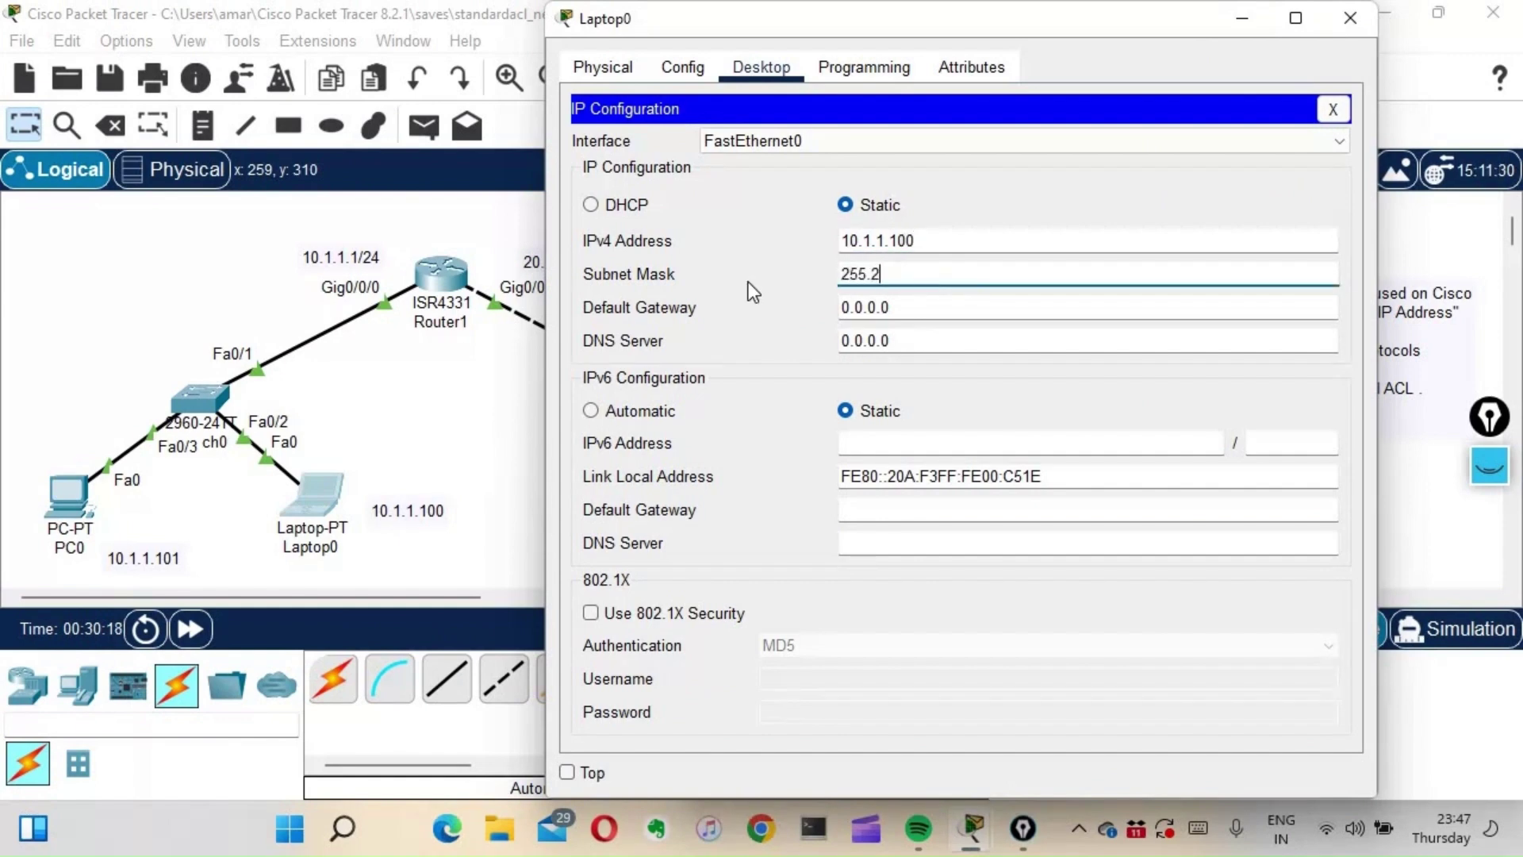
pyautogui.write('55.255.0')
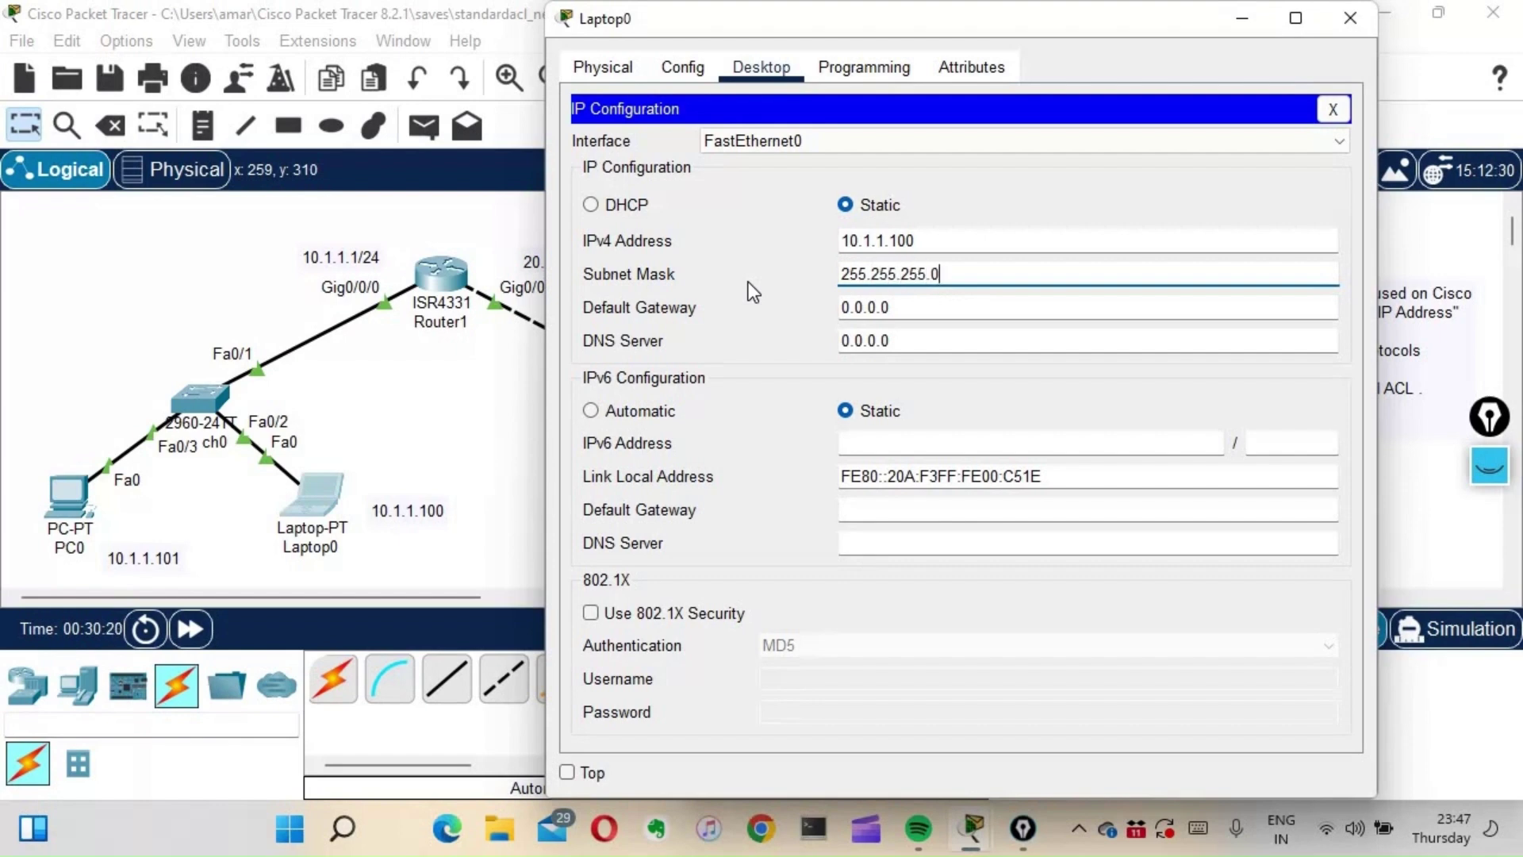
pyautogui.press('Tab')
pyautogui.write('1')
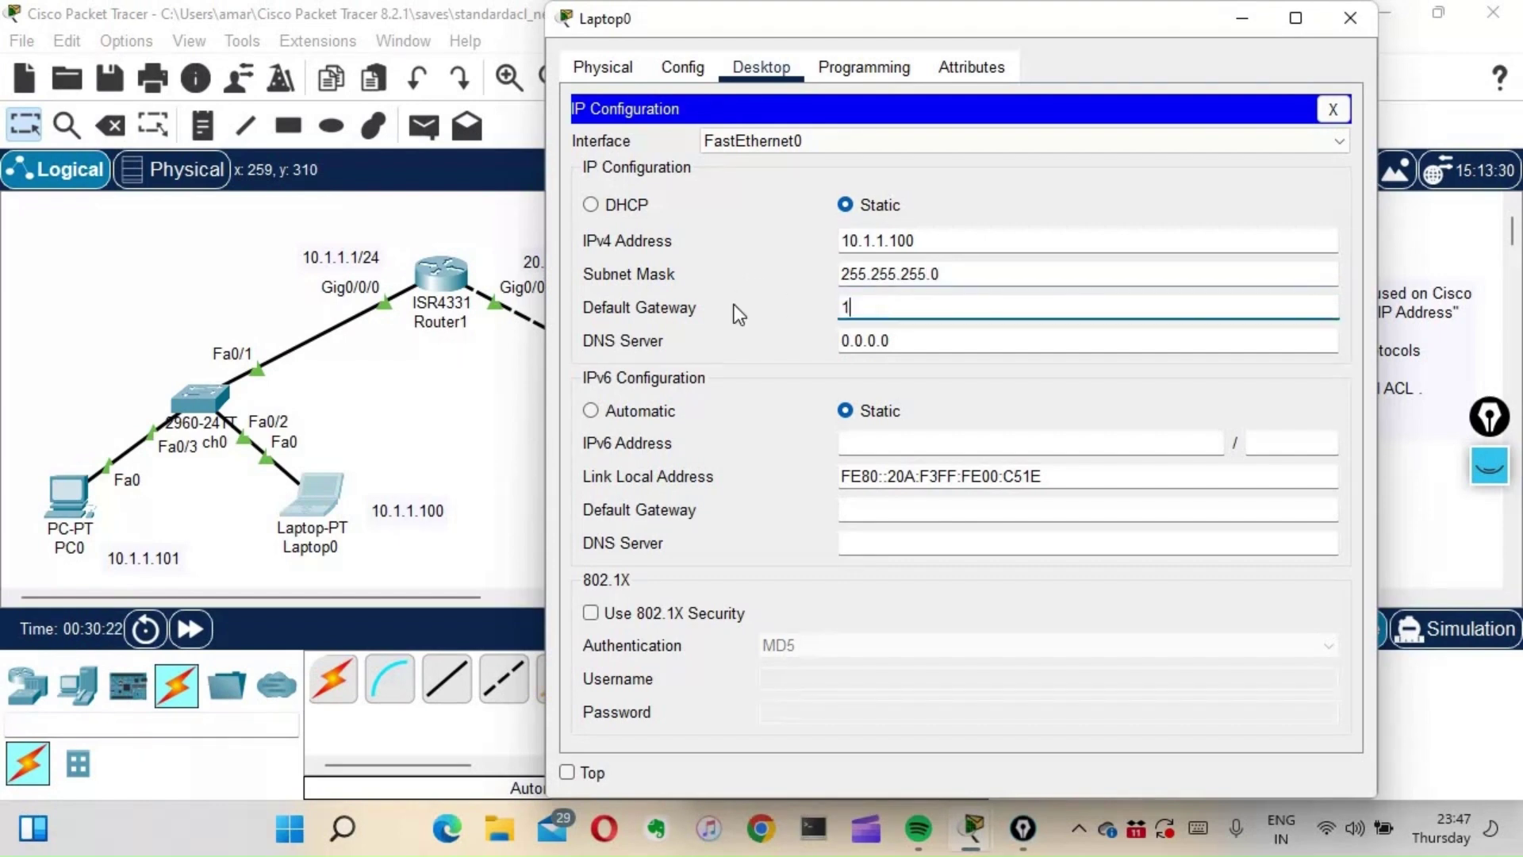
pyautogui.write('0.1.1.1')
# Step: Close Laptop0's windows and bring up PC0's device settings
pyautogui.click(1332, 109)
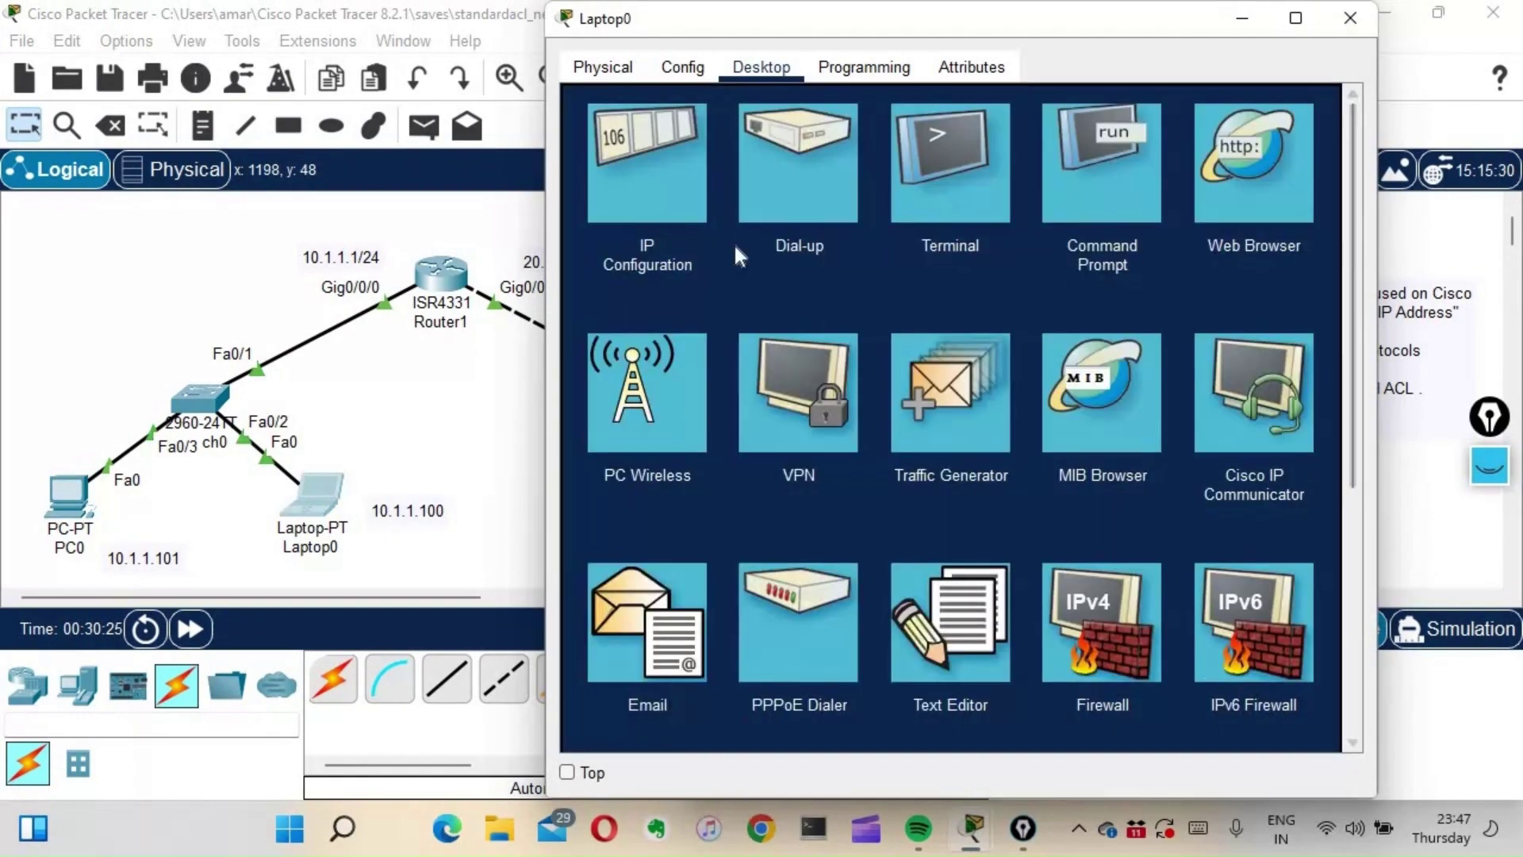
pyautogui.click(1350, 17)
pyautogui.click(63, 496)
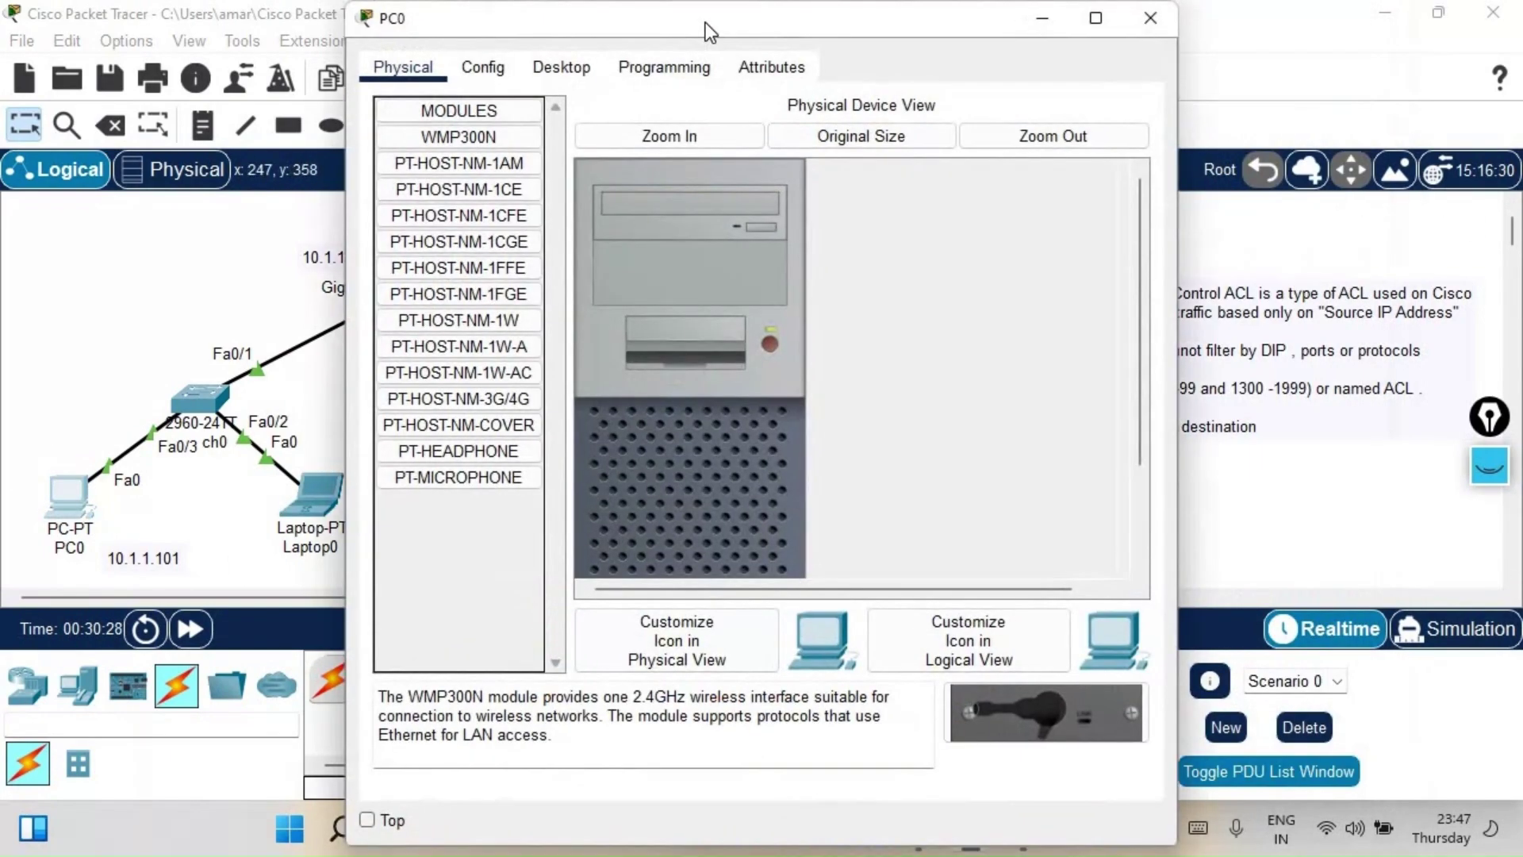
# Step: Give PC0 static IP 10.1.1.101, mask 255.255.255.0, gateway 10.1.1.1, then close its window
pyautogui.moveTo(825, 22); pyautogui.dragTo(980, 34)
pyautogui.click(717, 78)
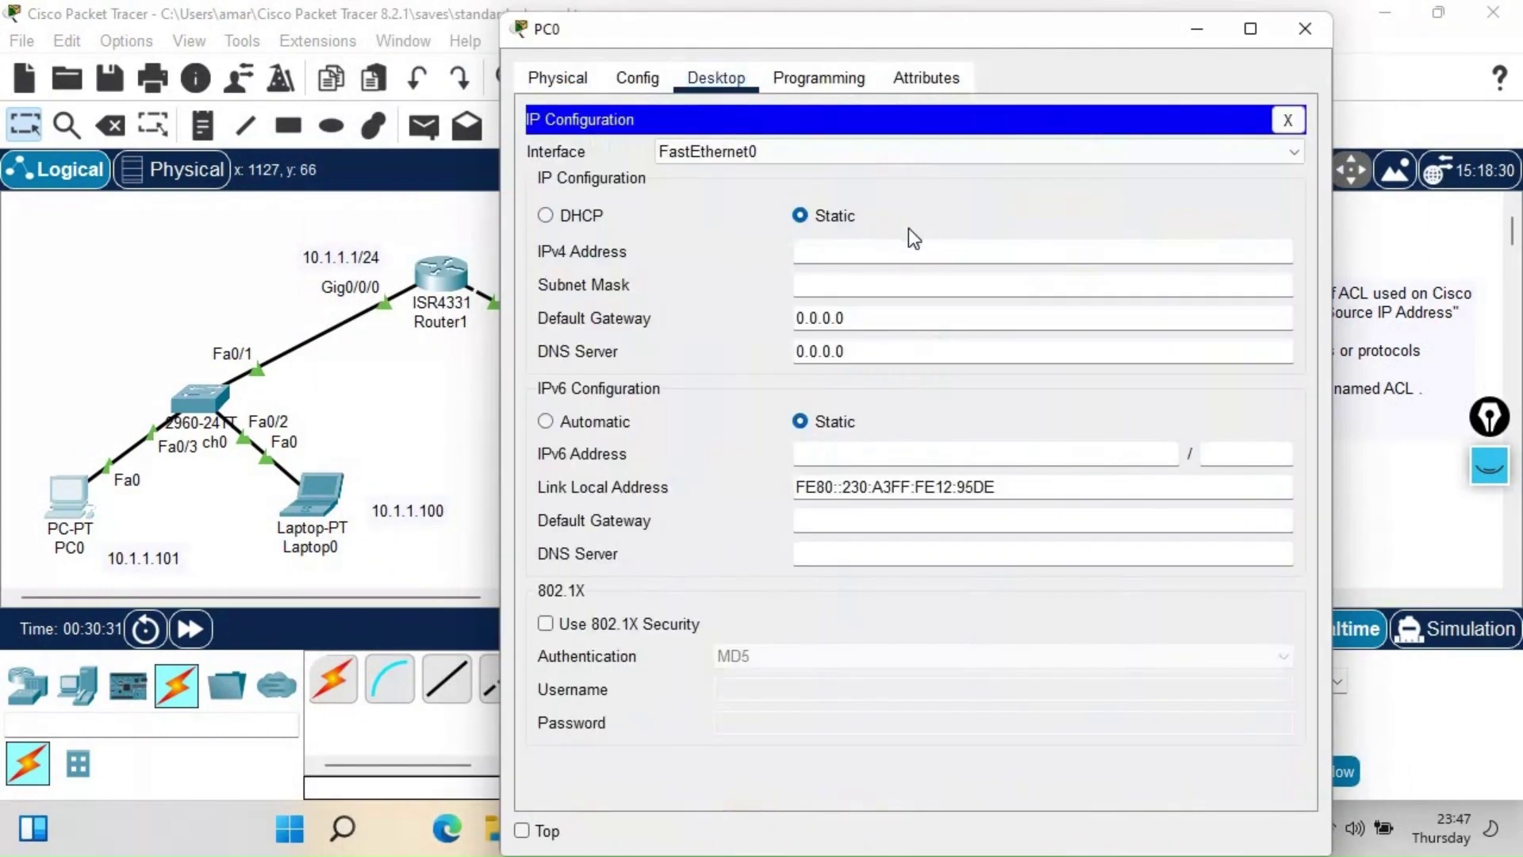
pyautogui.click(814, 251)
pyautogui.write('10.1.1.101')
pyautogui.click(860, 286)
pyautogui.hotkey('ctrl', 'a')
pyautogui.write('255.255.255.0')
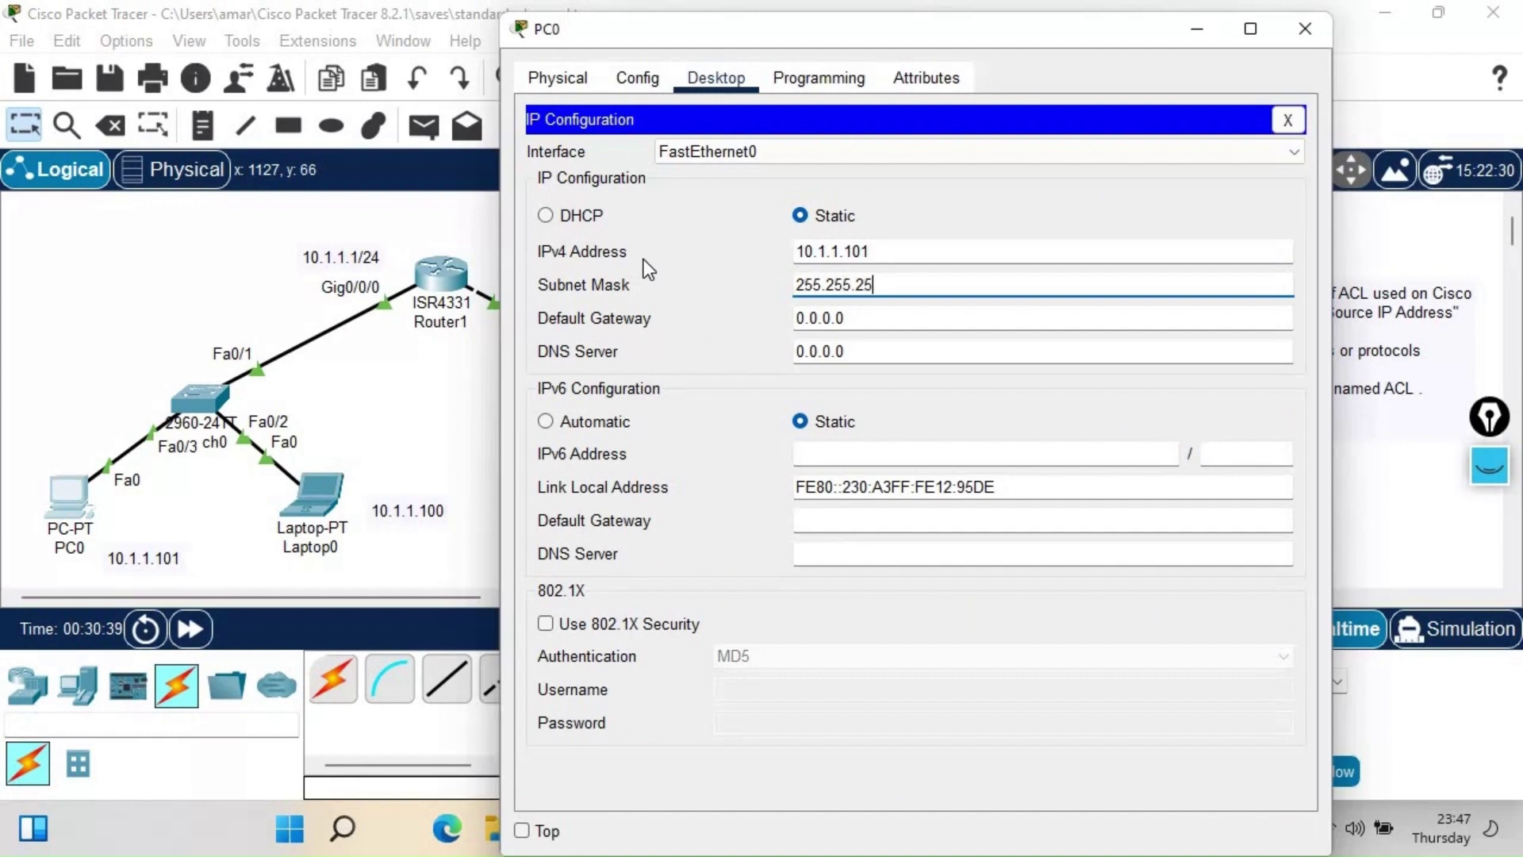
pyautogui.click(857, 320)
pyautogui.hotkey('ctrl', 'a')
pyautogui.write('10.1.1.1')
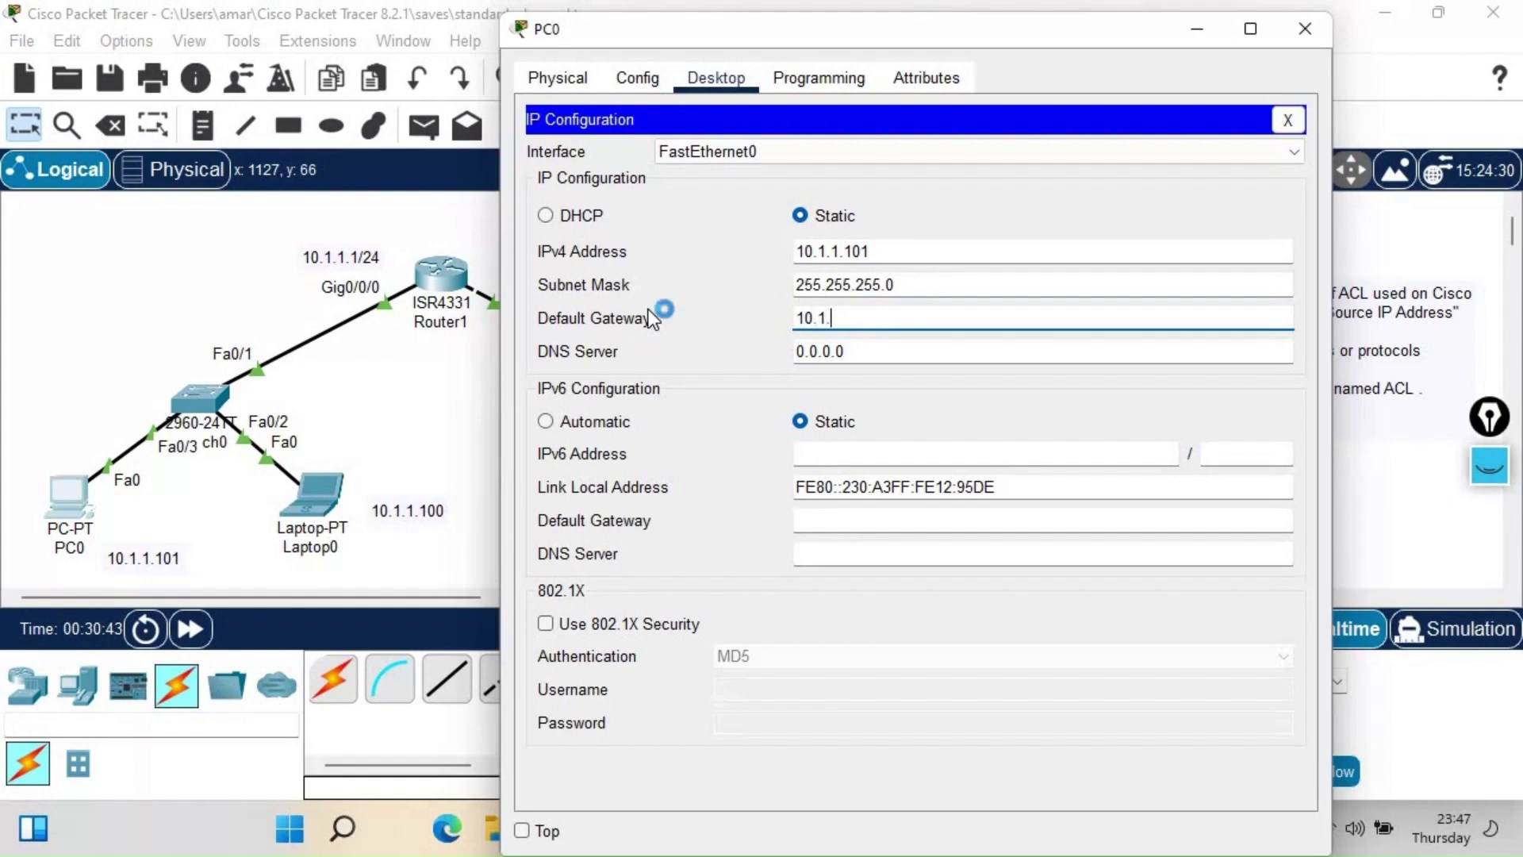
pyautogui.click(1288, 120)
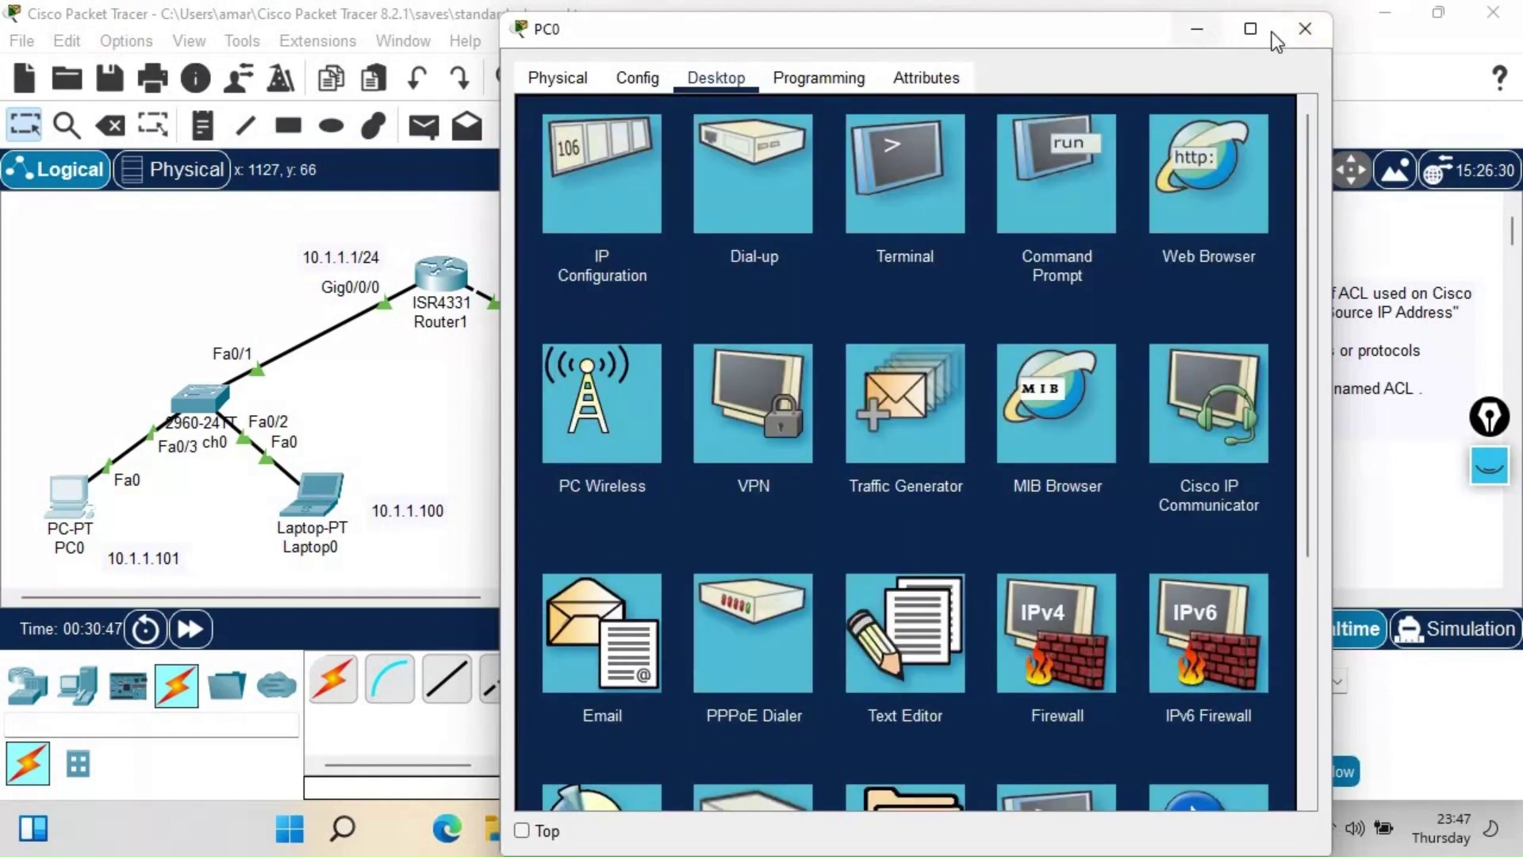
pyautogui.click(1305, 29)
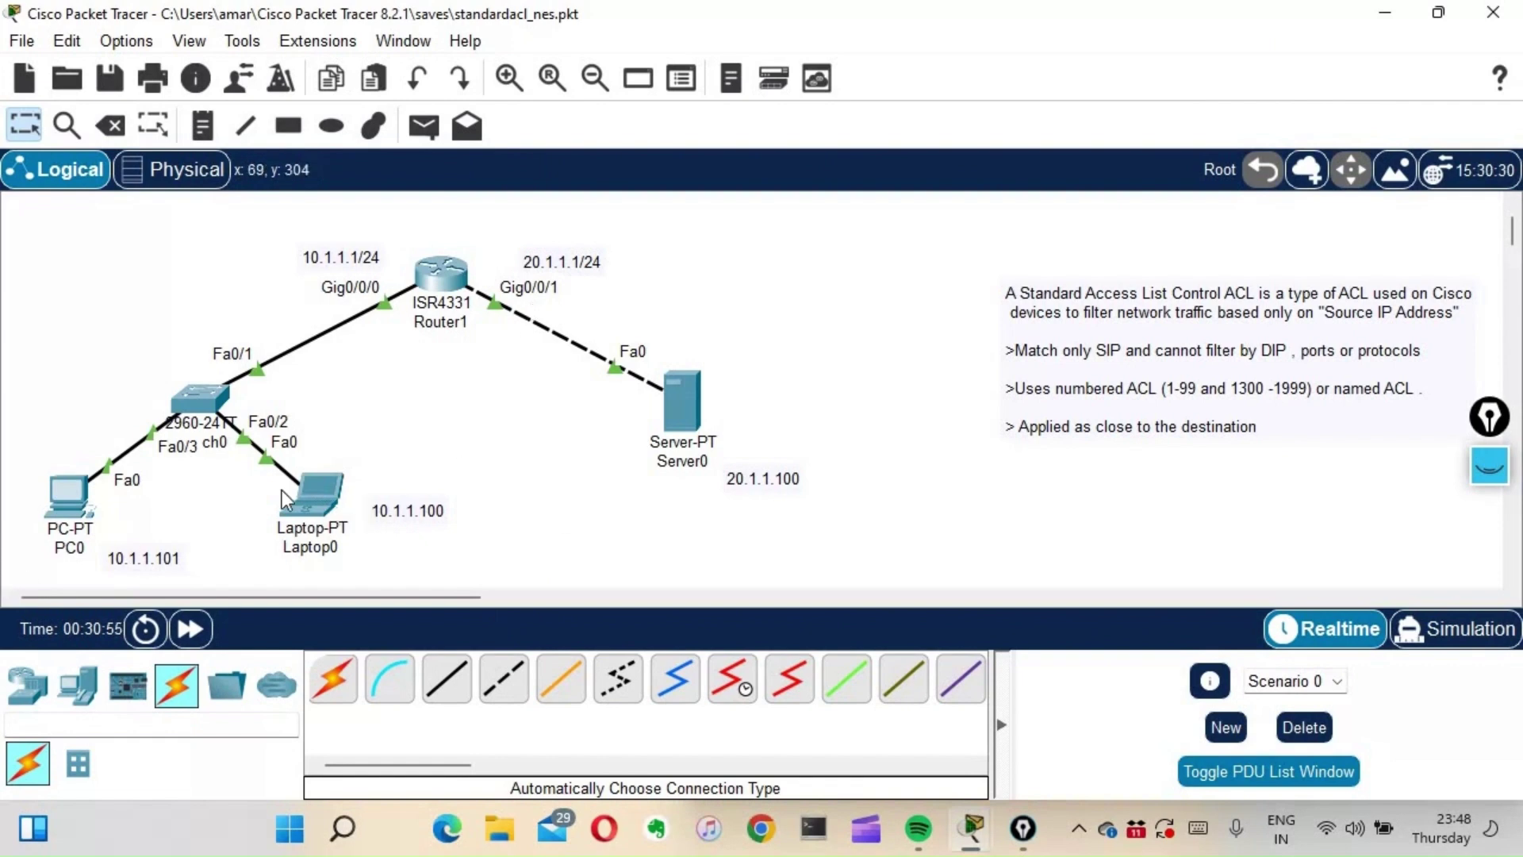
# Step: From PC0's command prompt, ping the server at 20.1.1.100 twice
pyautogui.click(69, 492)
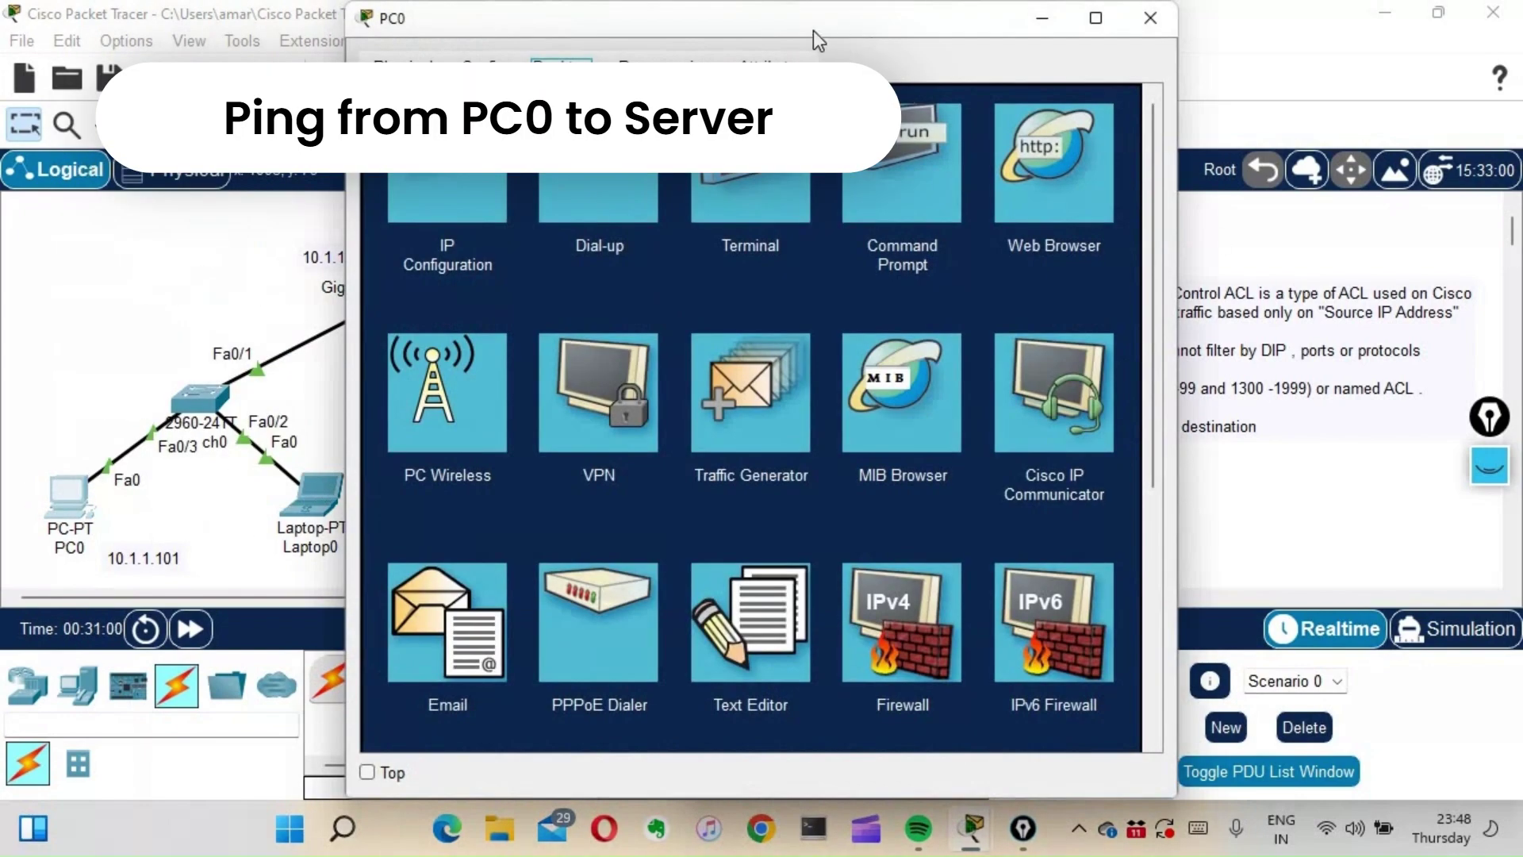
pyautogui.moveTo(813, 30); pyautogui.dragTo(1110, 62)
pyautogui.click(1204, 232)
pyautogui.press('Return')
pyautogui.press('Return')
pyautogui.press('Return')
pyautogui.press('Return')
pyautogui.write('ping')
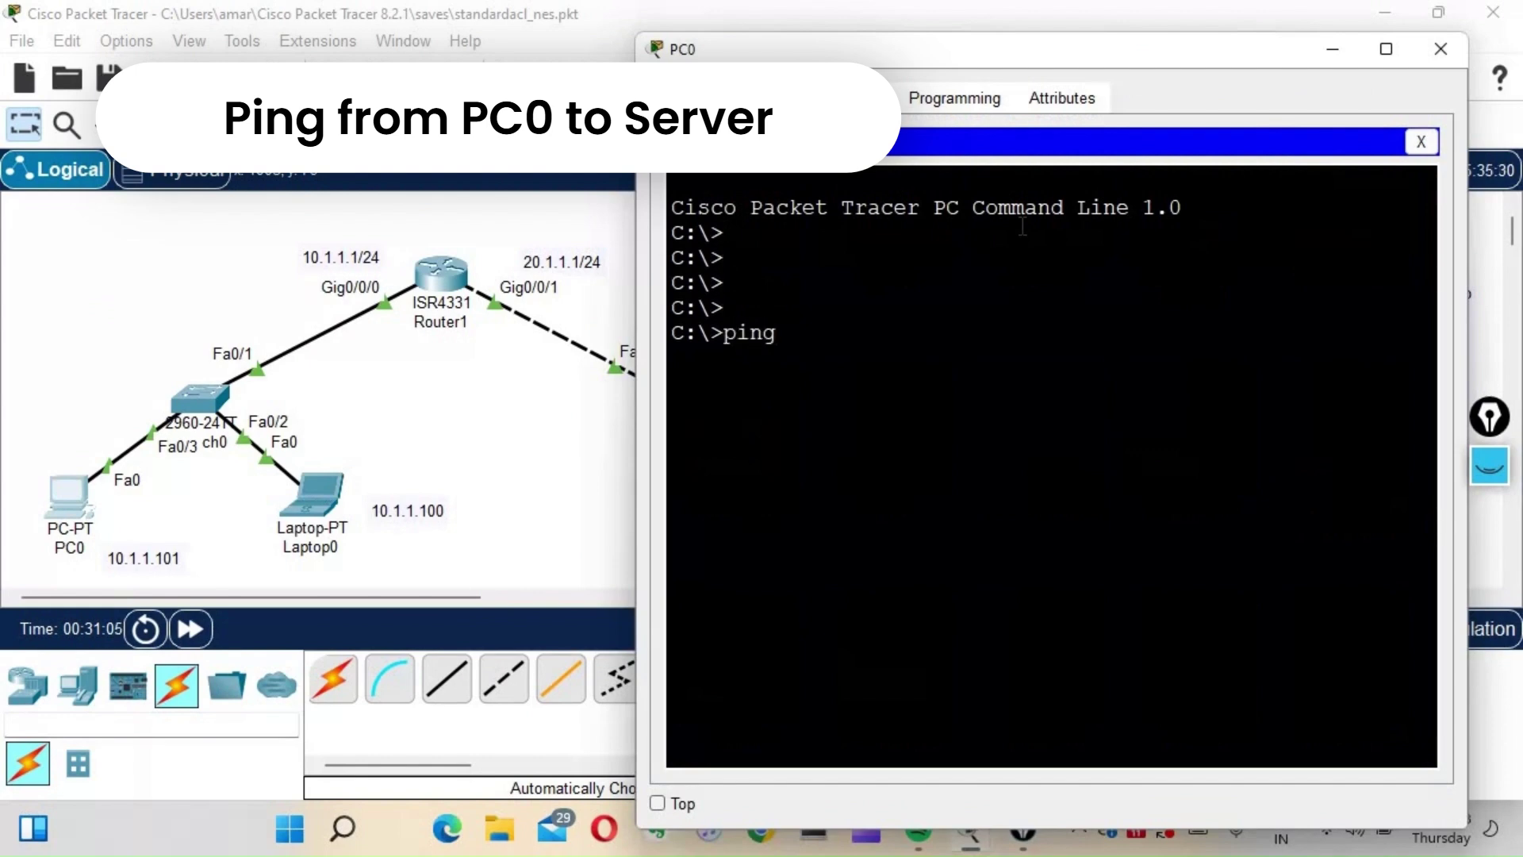
pyautogui.write(' 20.1.1.')
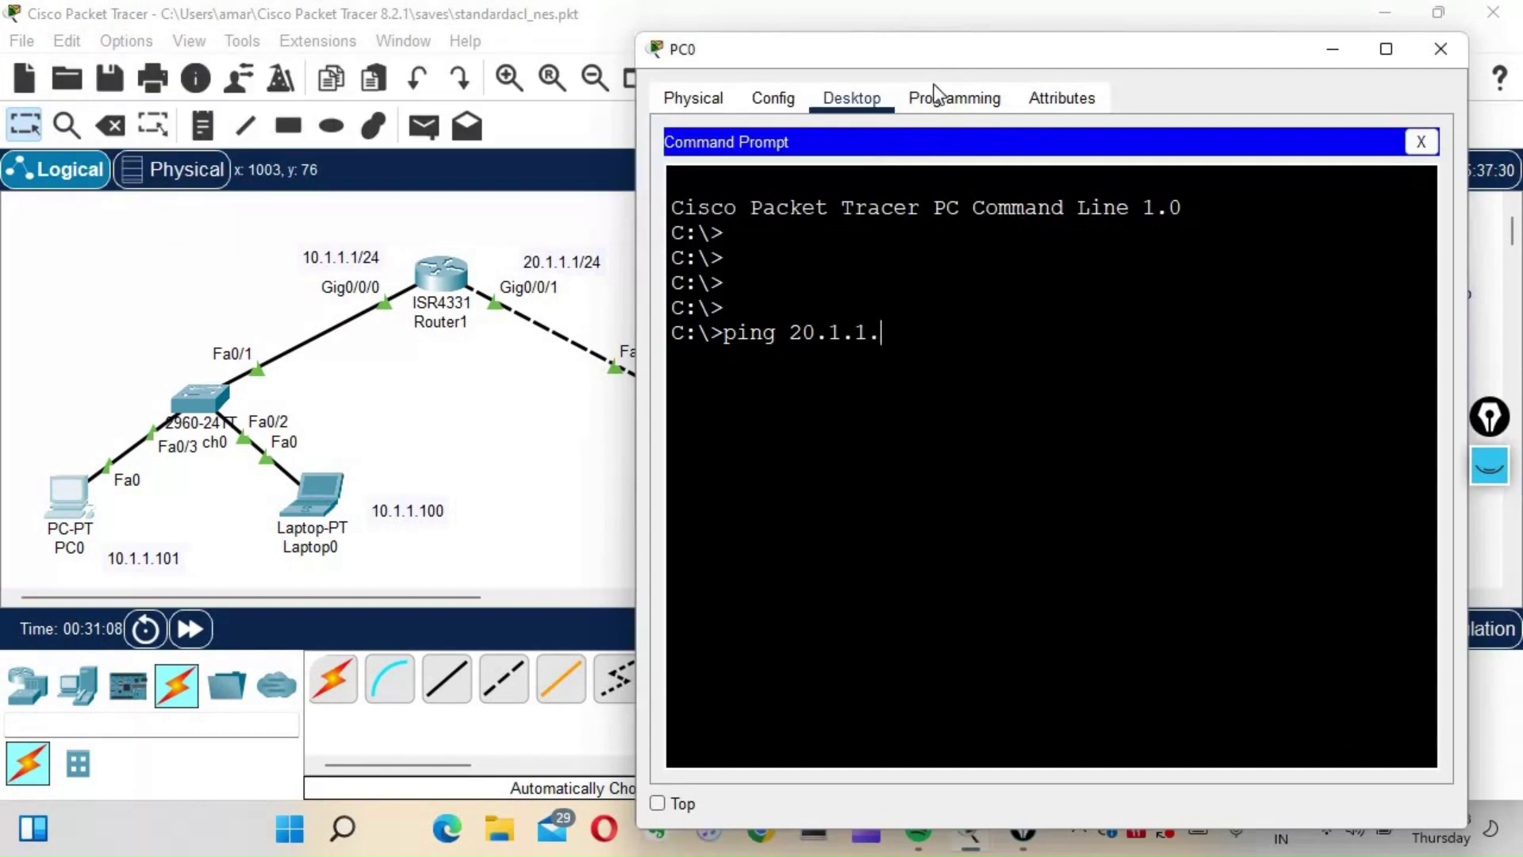
pyautogui.moveTo(925, 48); pyautogui.dragTo(1118, 71)
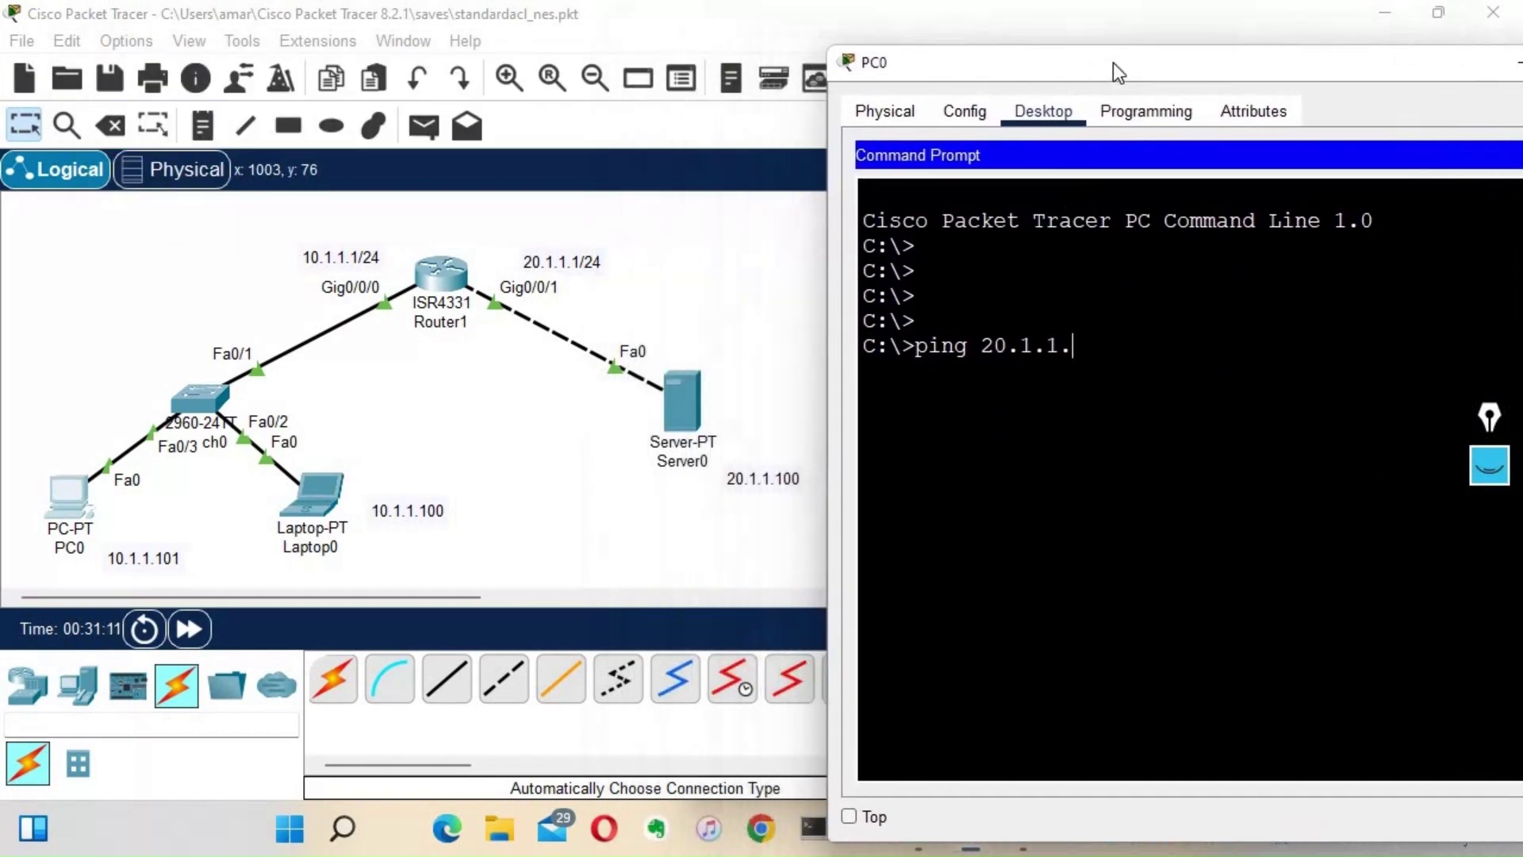
pyautogui.write('100')
pyautogui.press('Return')
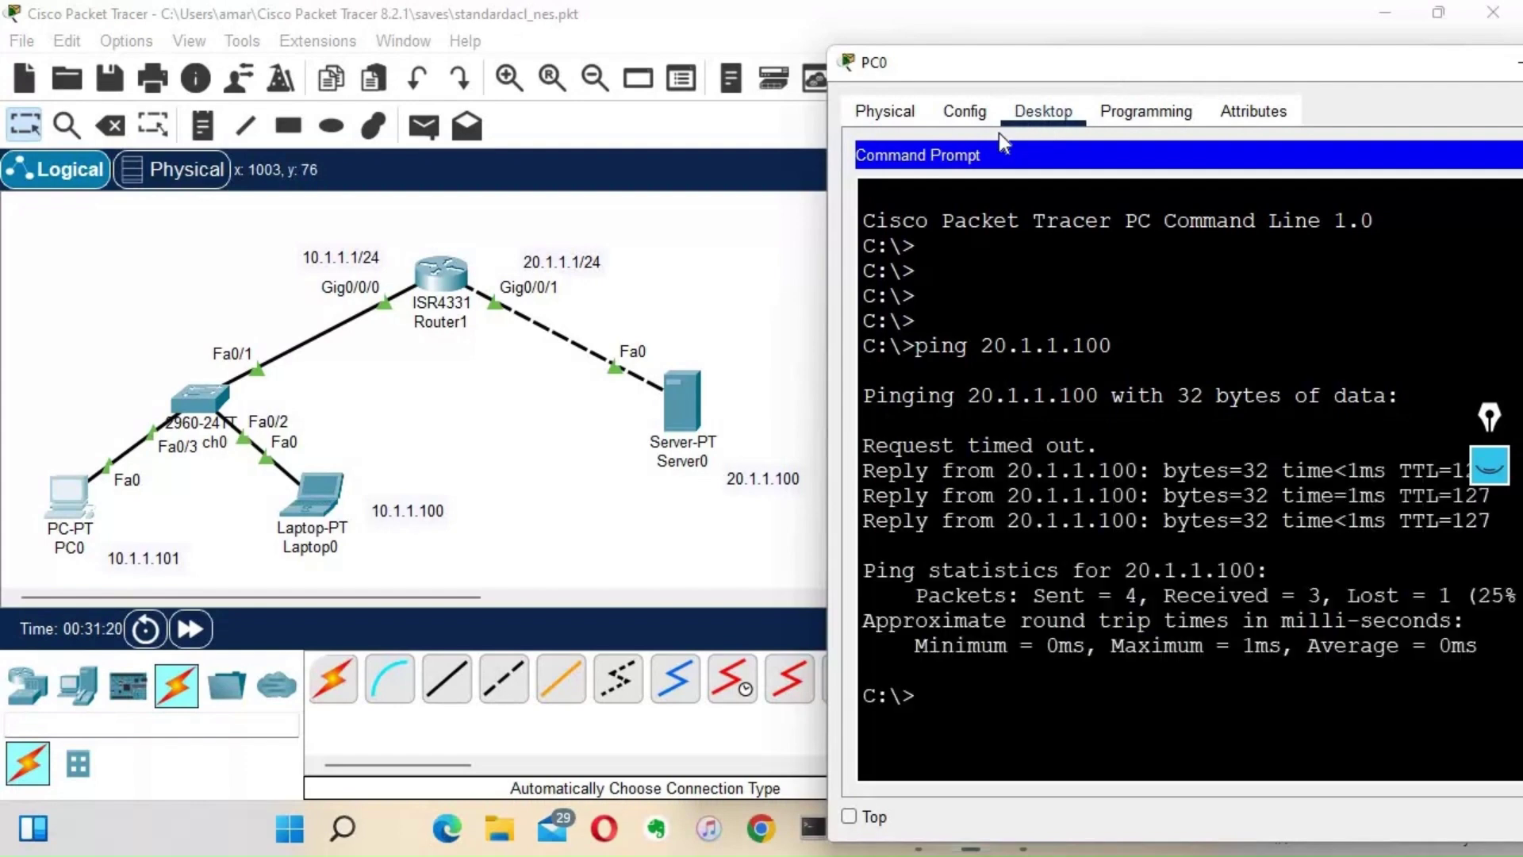
pyautogui.press('Up')
pyautogui.press('Return')
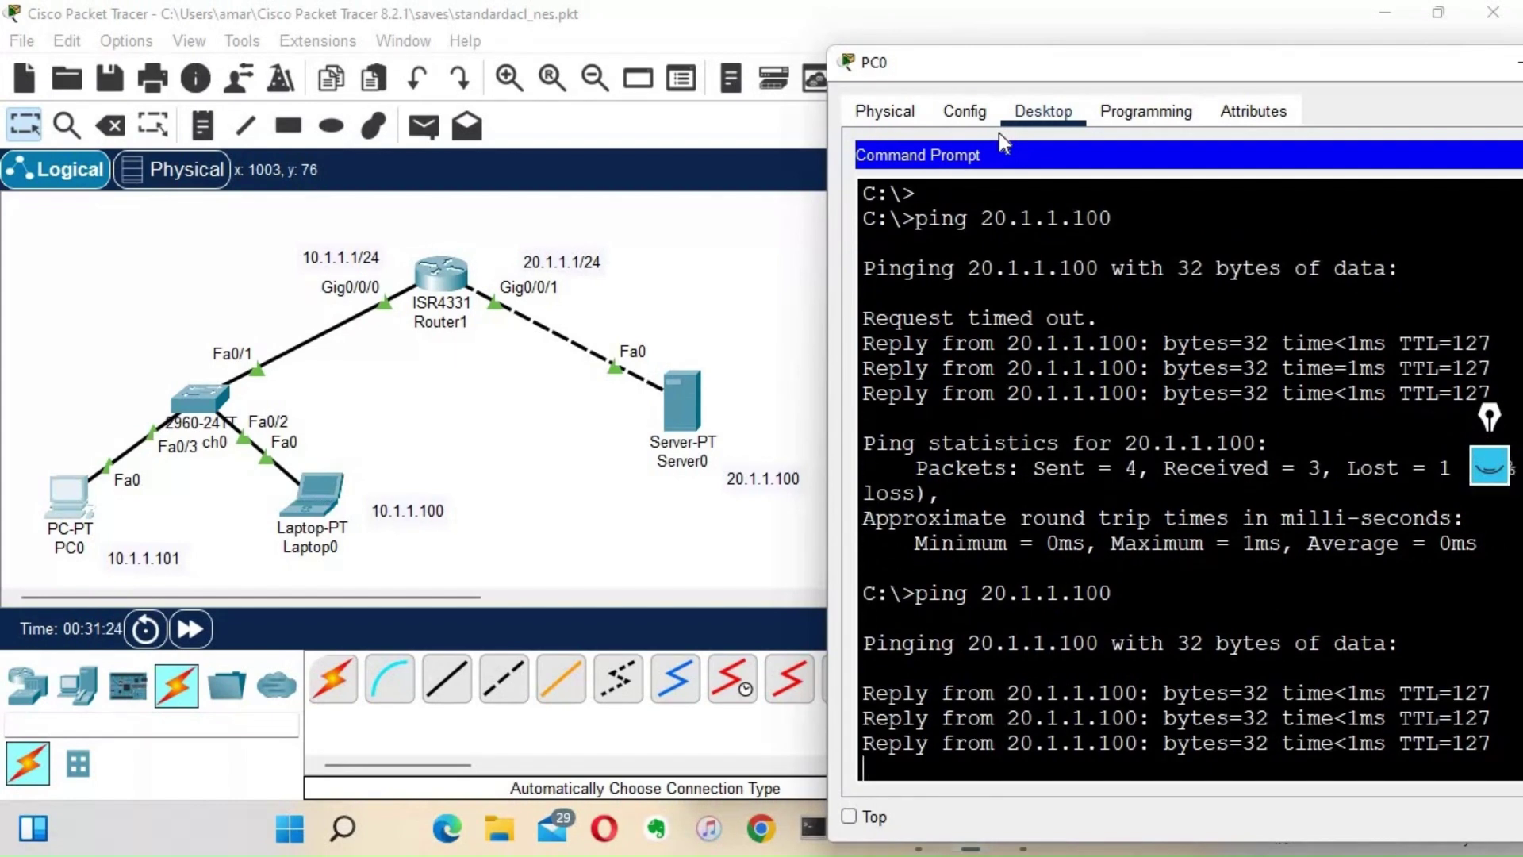
# Step: Run tracert 20.1.1.100 from PC0 to confirm the path via 10.1.1.1
pyautogui.write('tracer')
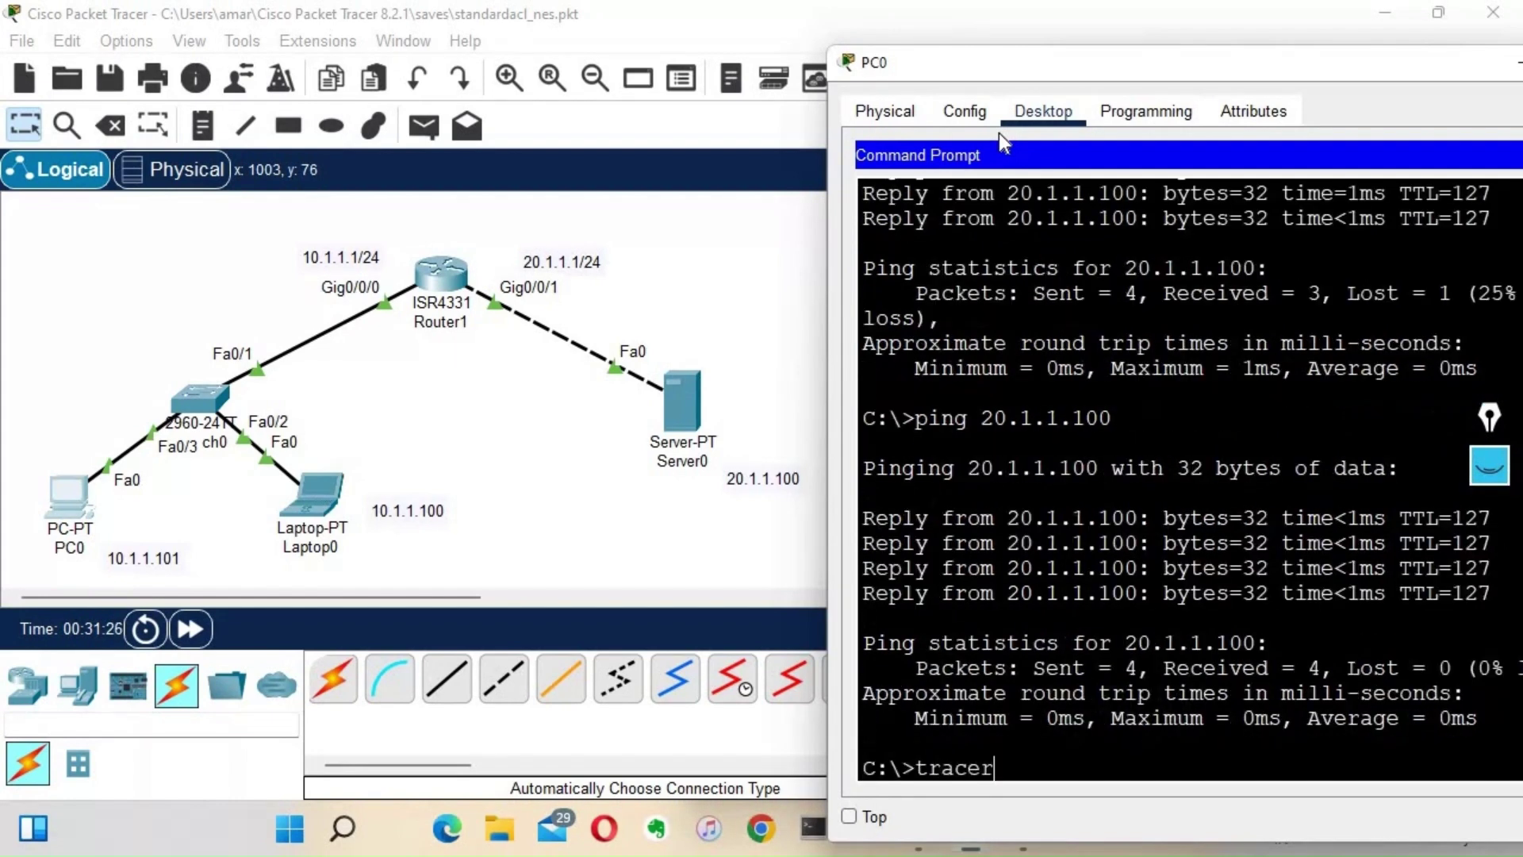
pyautogui.write('t')
pyautogui.write(' 20.1.1.100')
pyautogui.press('Return')
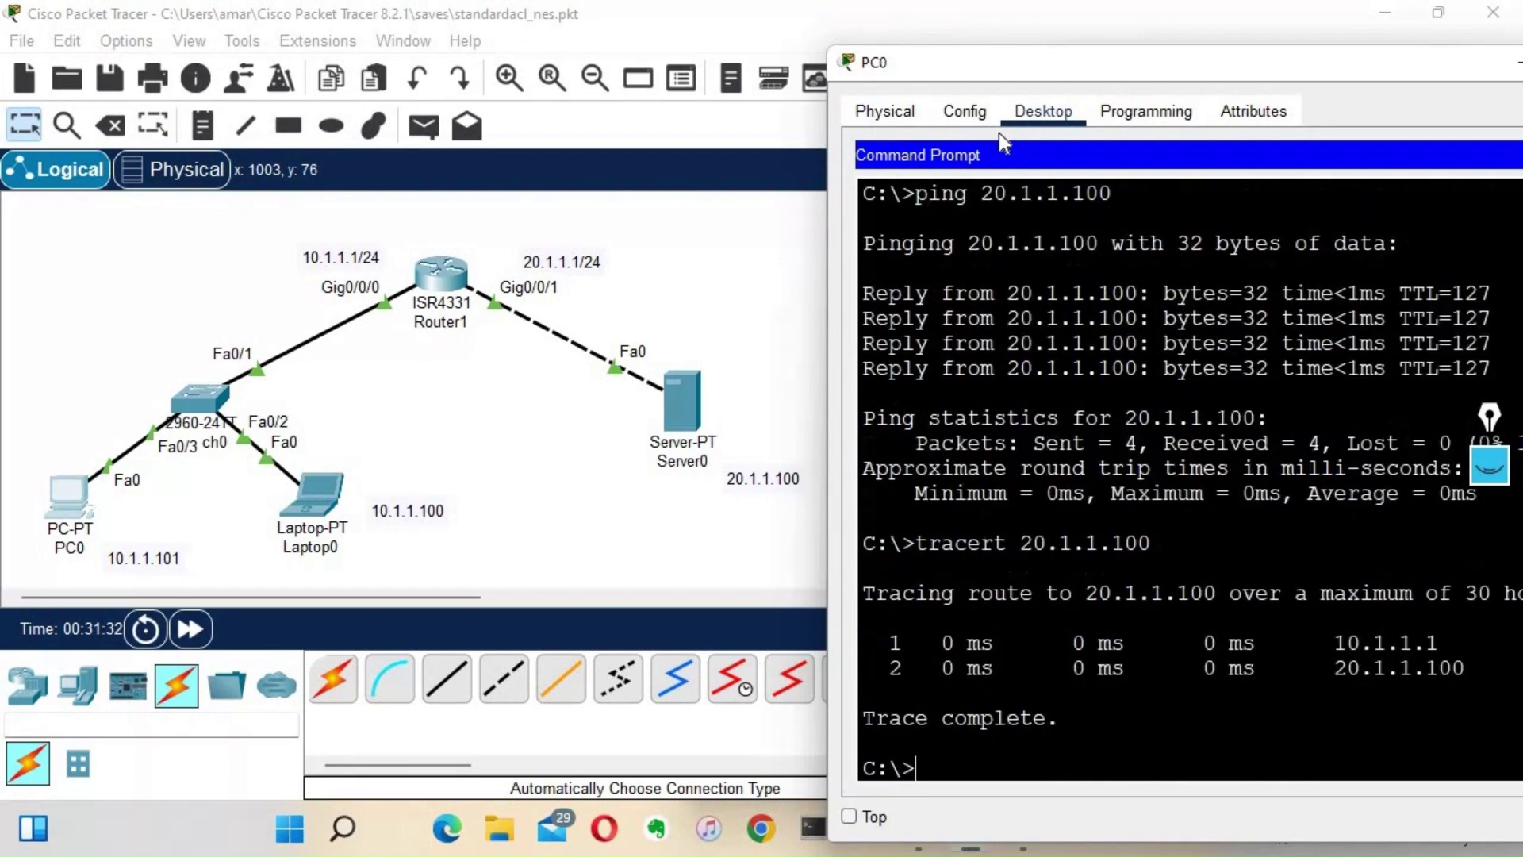
pyautogui.moveTo(1096, 74); pyautogui.dragTo(978, 53)
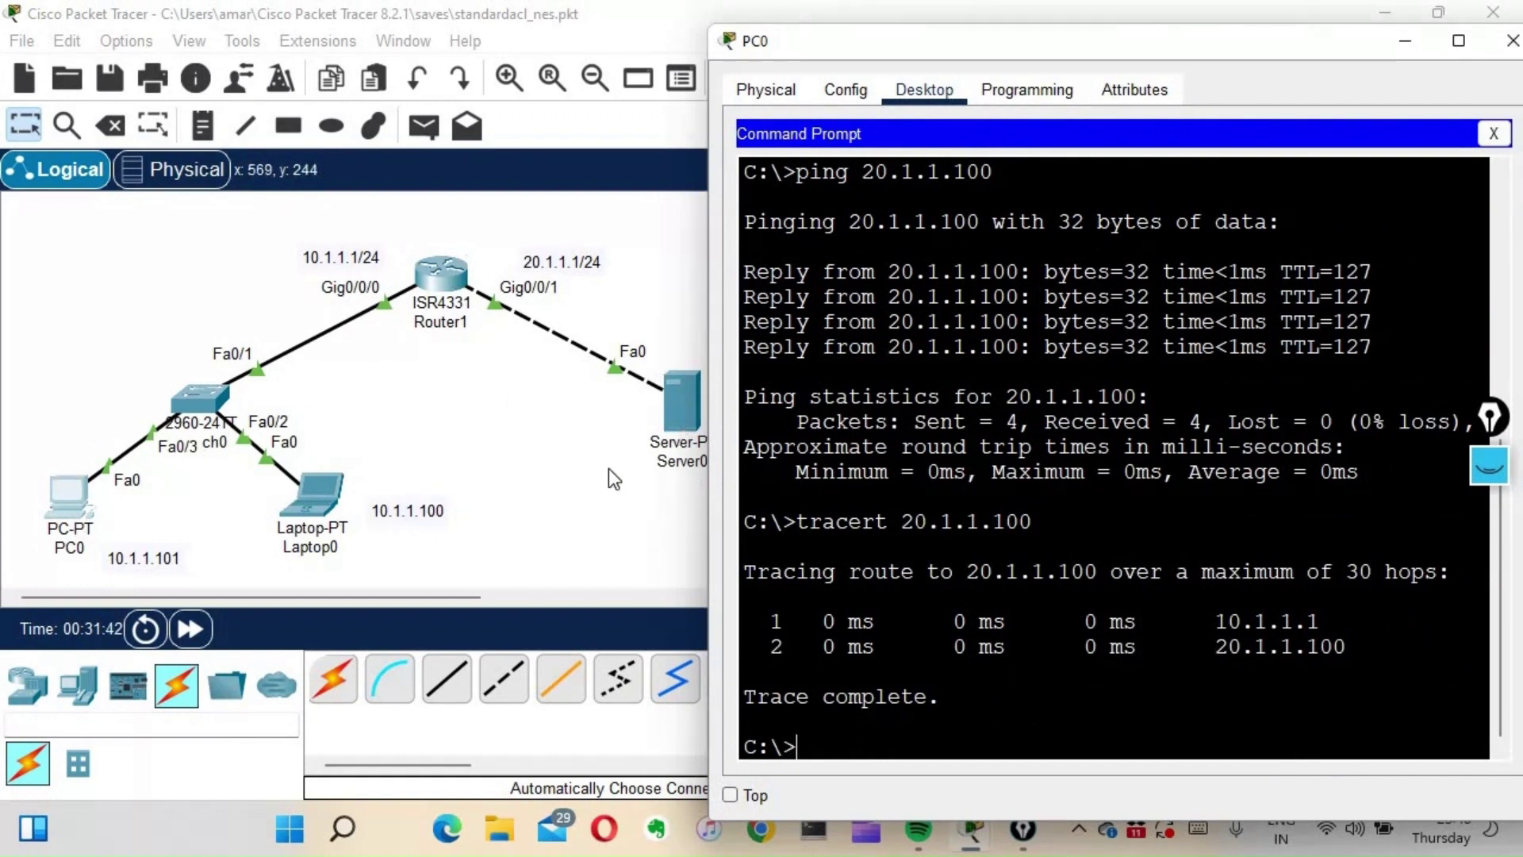
# Step: From Laptop0's Command Prompt, ping the server at 20.1.1.100
pyautogui.click(322, 508)
pyautogui.click(322, 508)
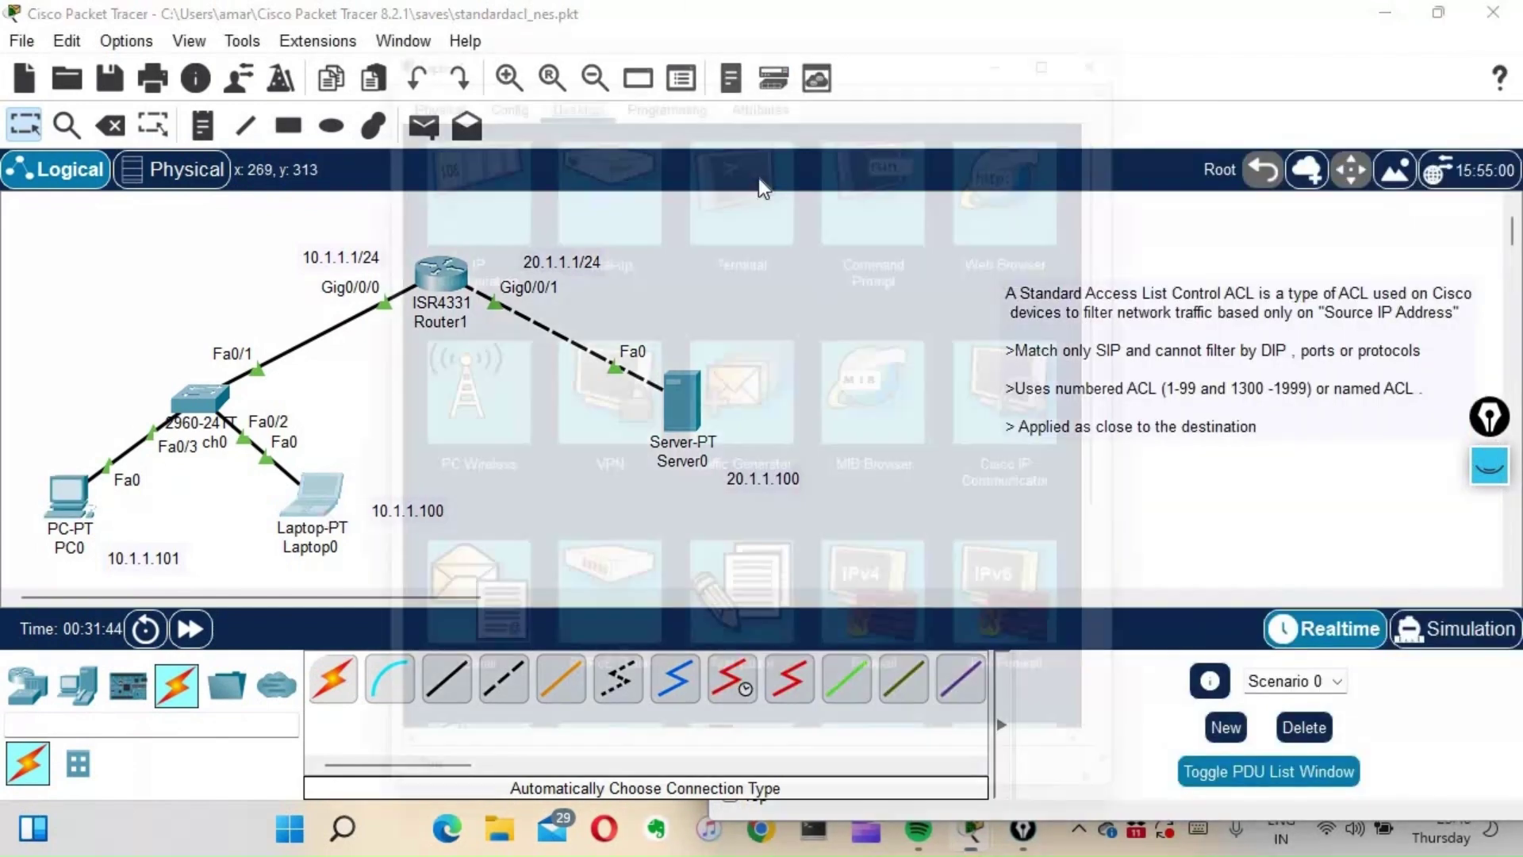
pyautogui.click(912, 190)
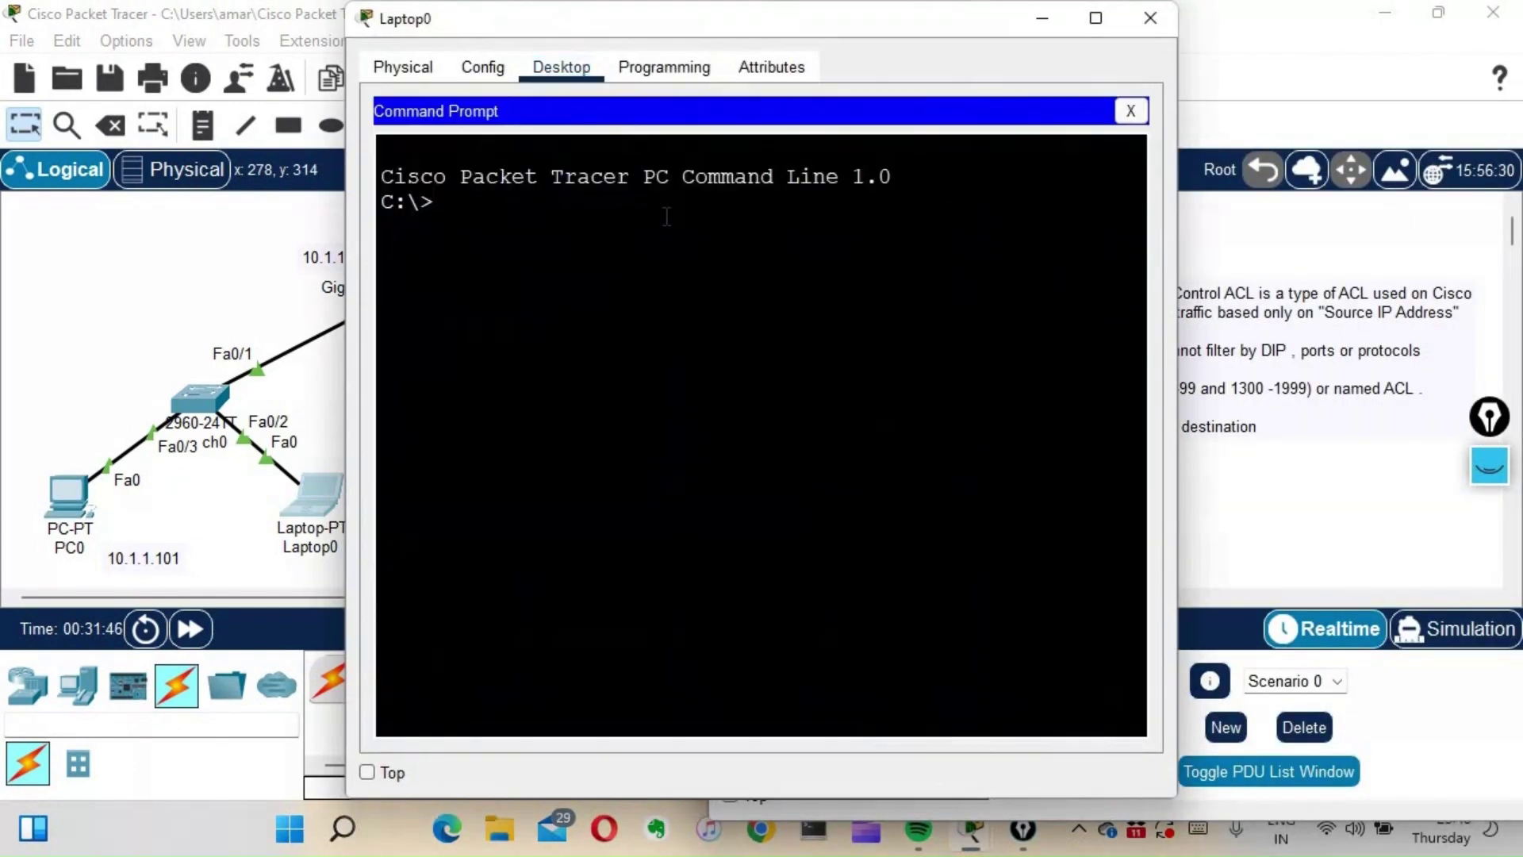
pyautogui.press('Return')
pyautogui.press('Return')
pyautogui.press('Return')
pyautogui.press('Return')
pyautogui.write('ping 1')
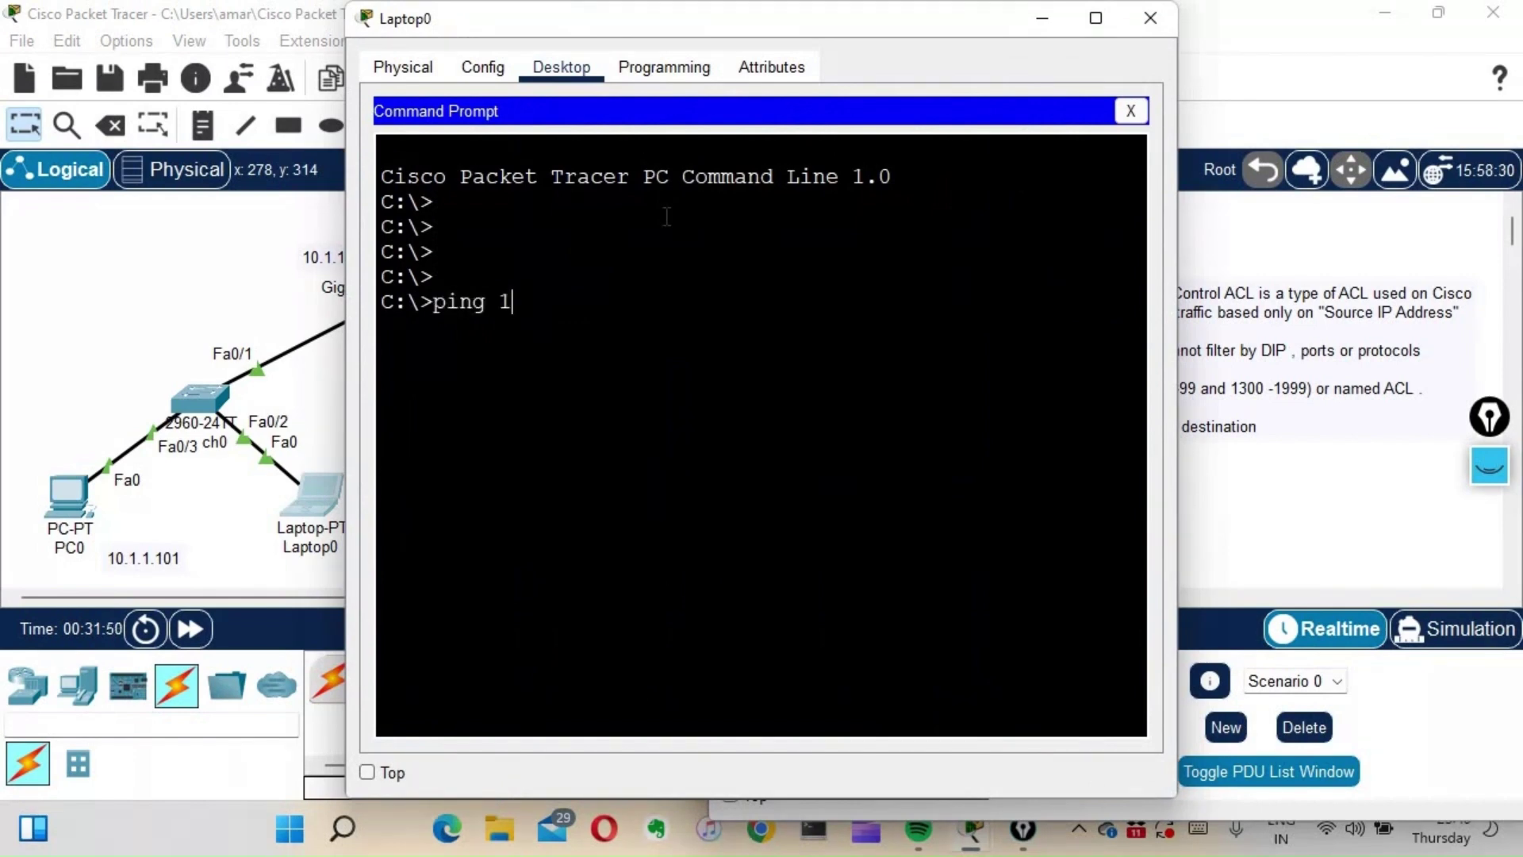
pyautogui.write('.1.1.')
pyautogui.write('100')
pyautogui.press('Return')
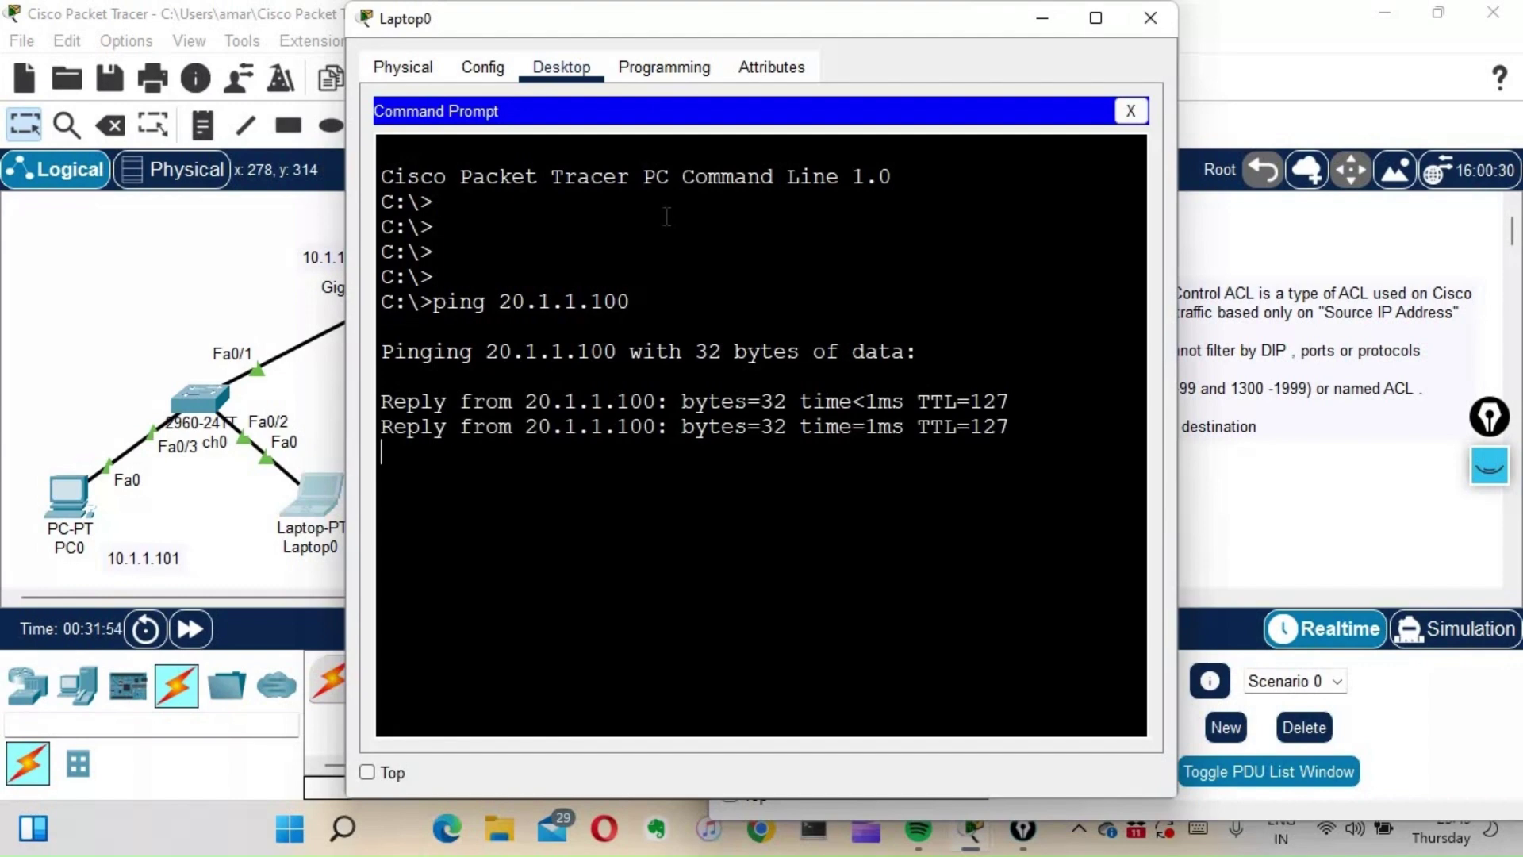
# Step: Run tracert 20.1.1.100 from Laptop0, then place the 20.1.1.100 label beside Server0
pyautogui.write('tracert 20.1.1.100')
pyautogui.press('Return')
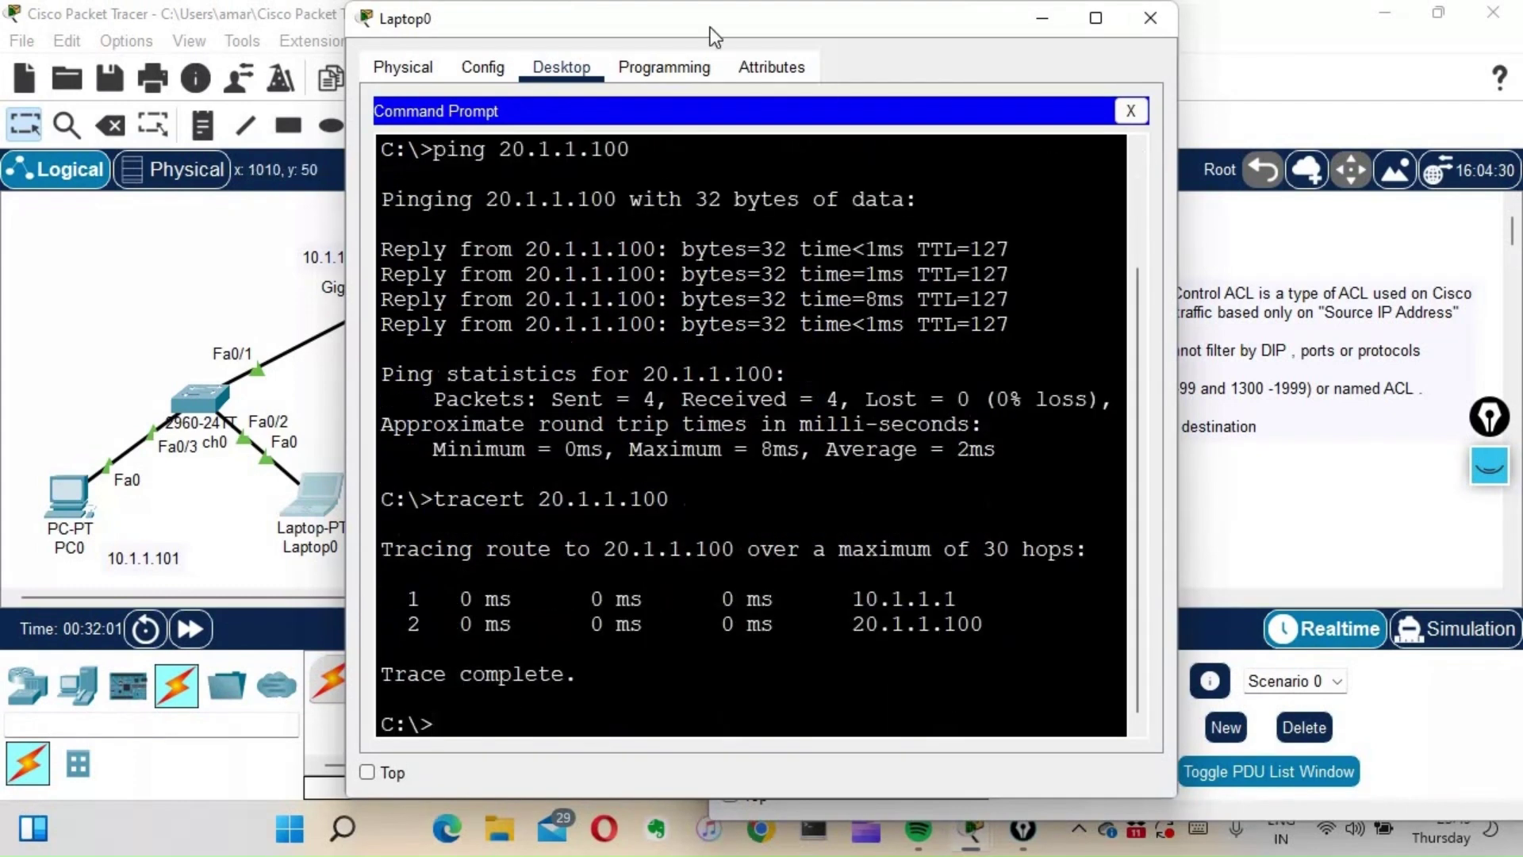
pyautogui.moveTo(727, 22); pyautogui.dragTo(975, 23)
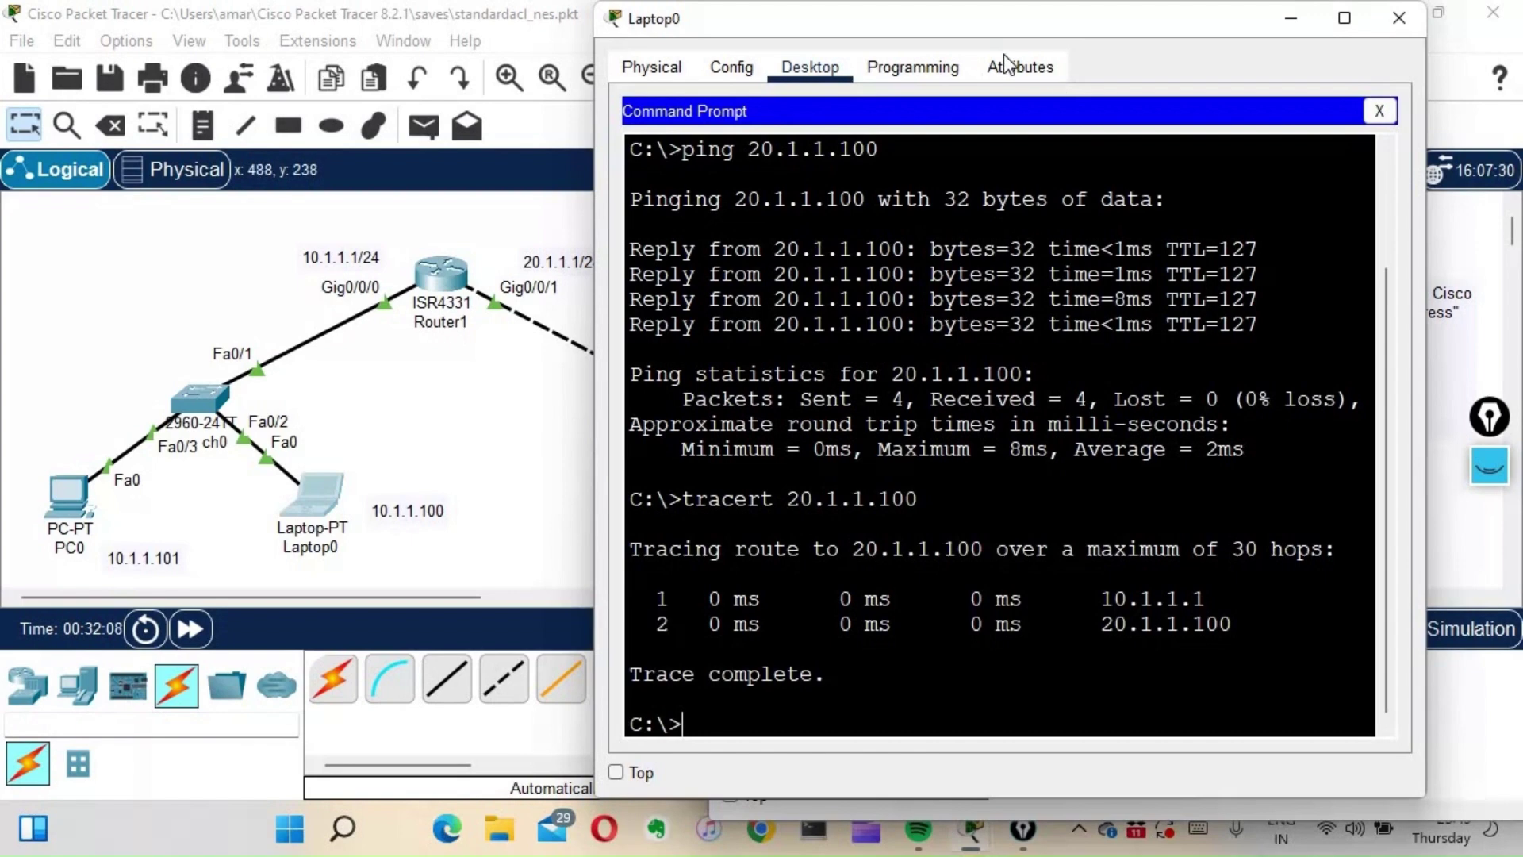
pyautogui.moveTo(1153, 26); pyautogui.dragTo(1242, 29)
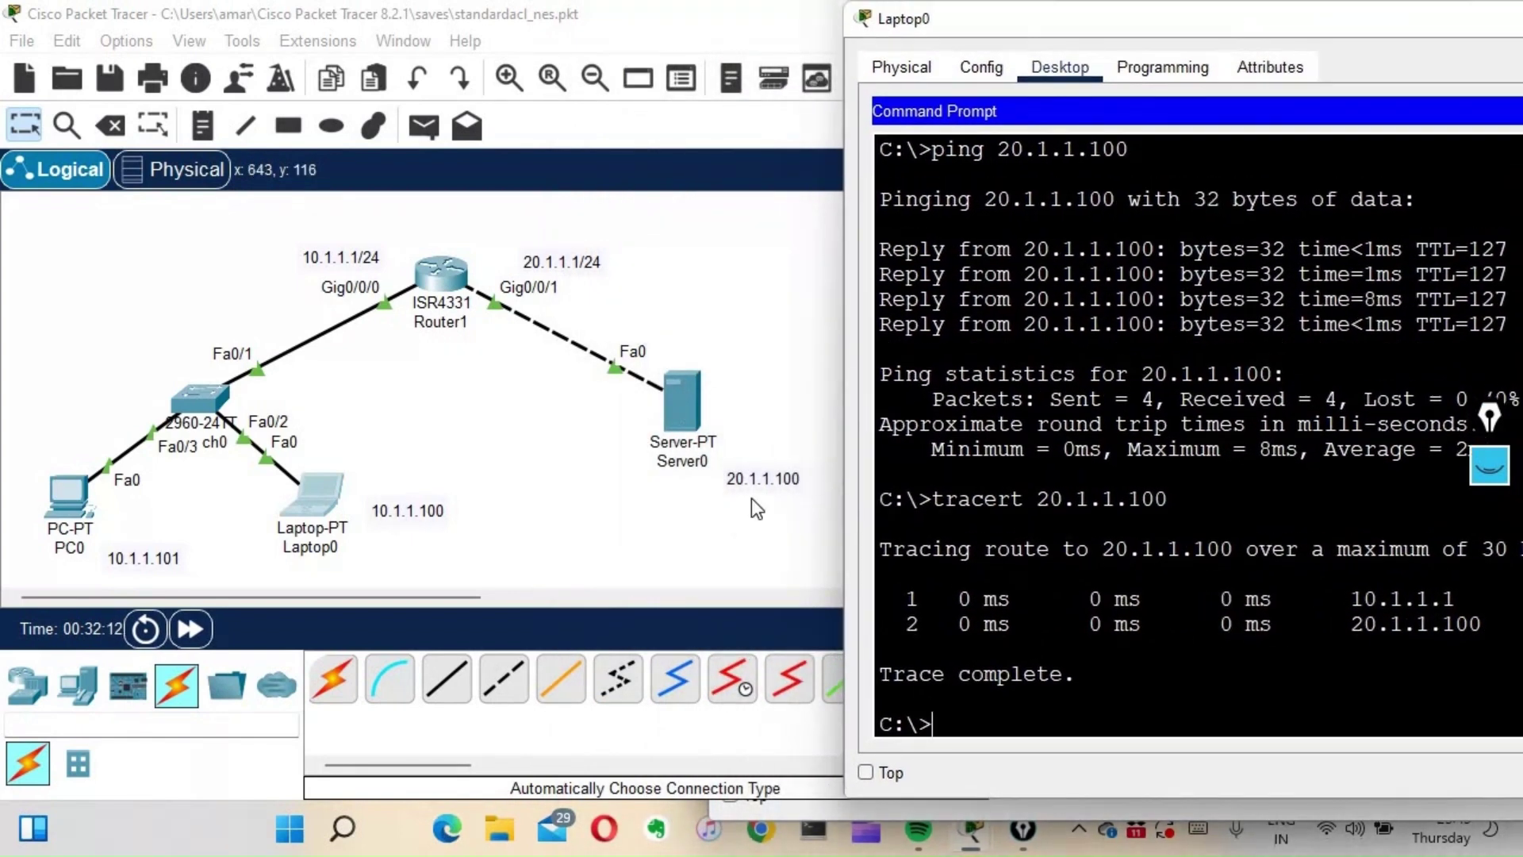
pyautogui.moveTo(762, 478); pyautogui.dragTo(606, 426)
pyautogui.click(793, 489)
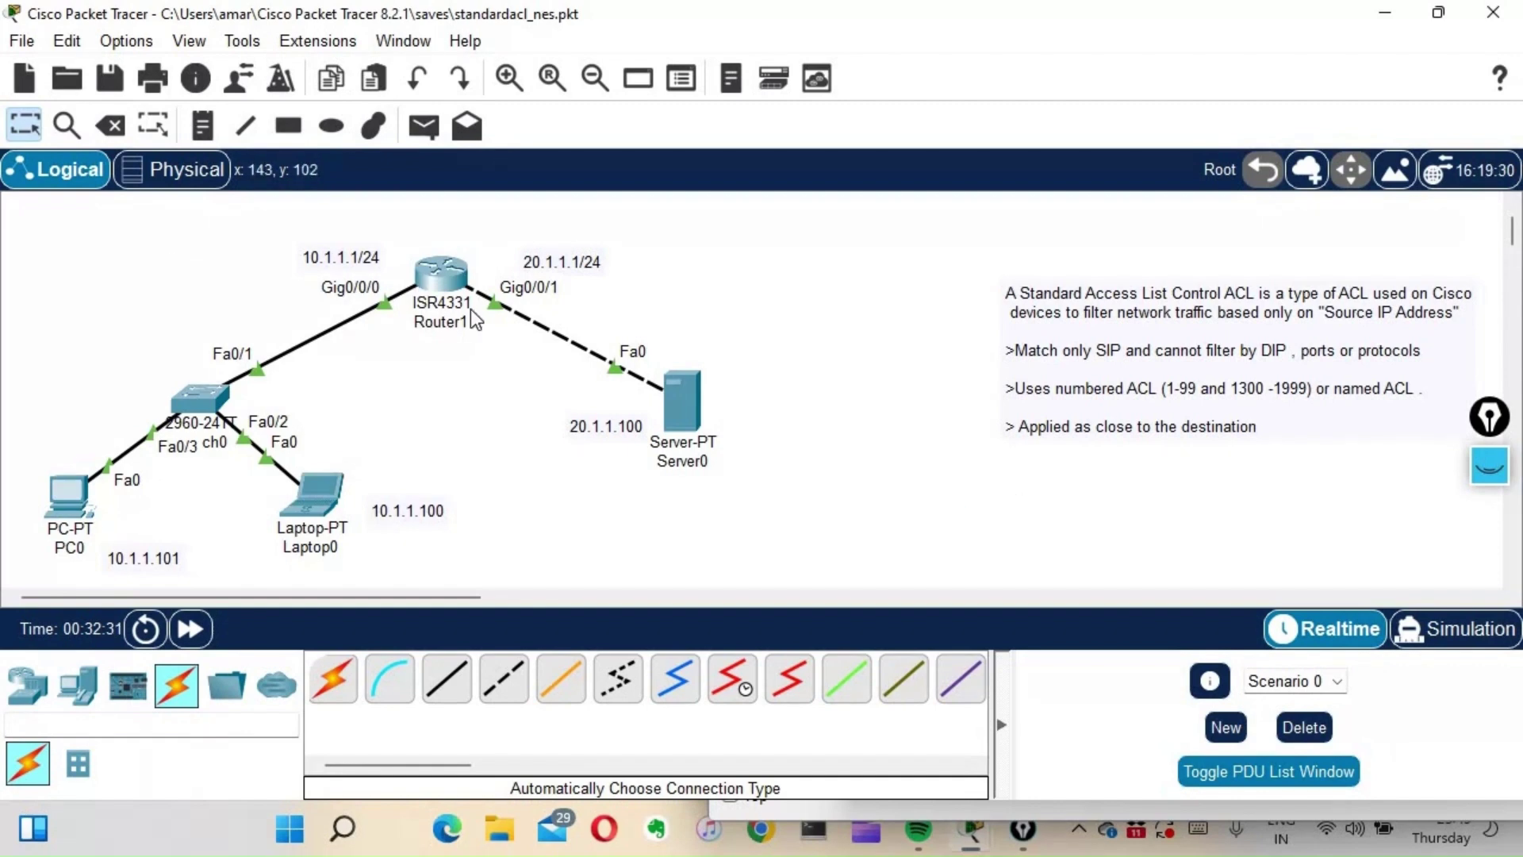
# Step: Enter global configuration mode with config t in Router1's CLI
pyautogui.click(445, 288)
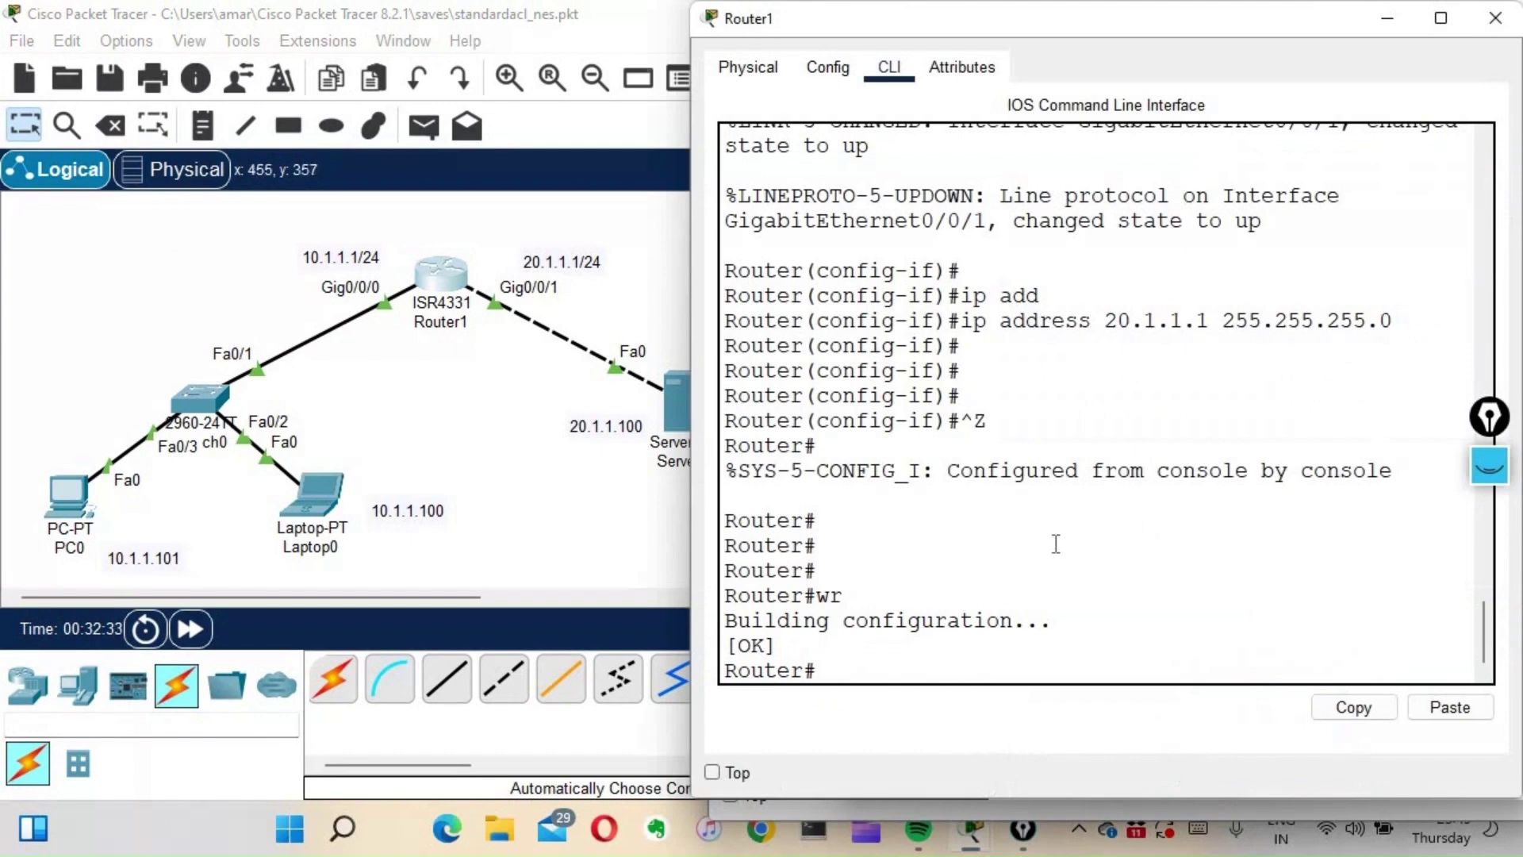
pyautogui.press('Return')
pyautogui.press('Return')
pyautogui.press('Return')
pyautogui.press('Return')
pyautogui.write('config')
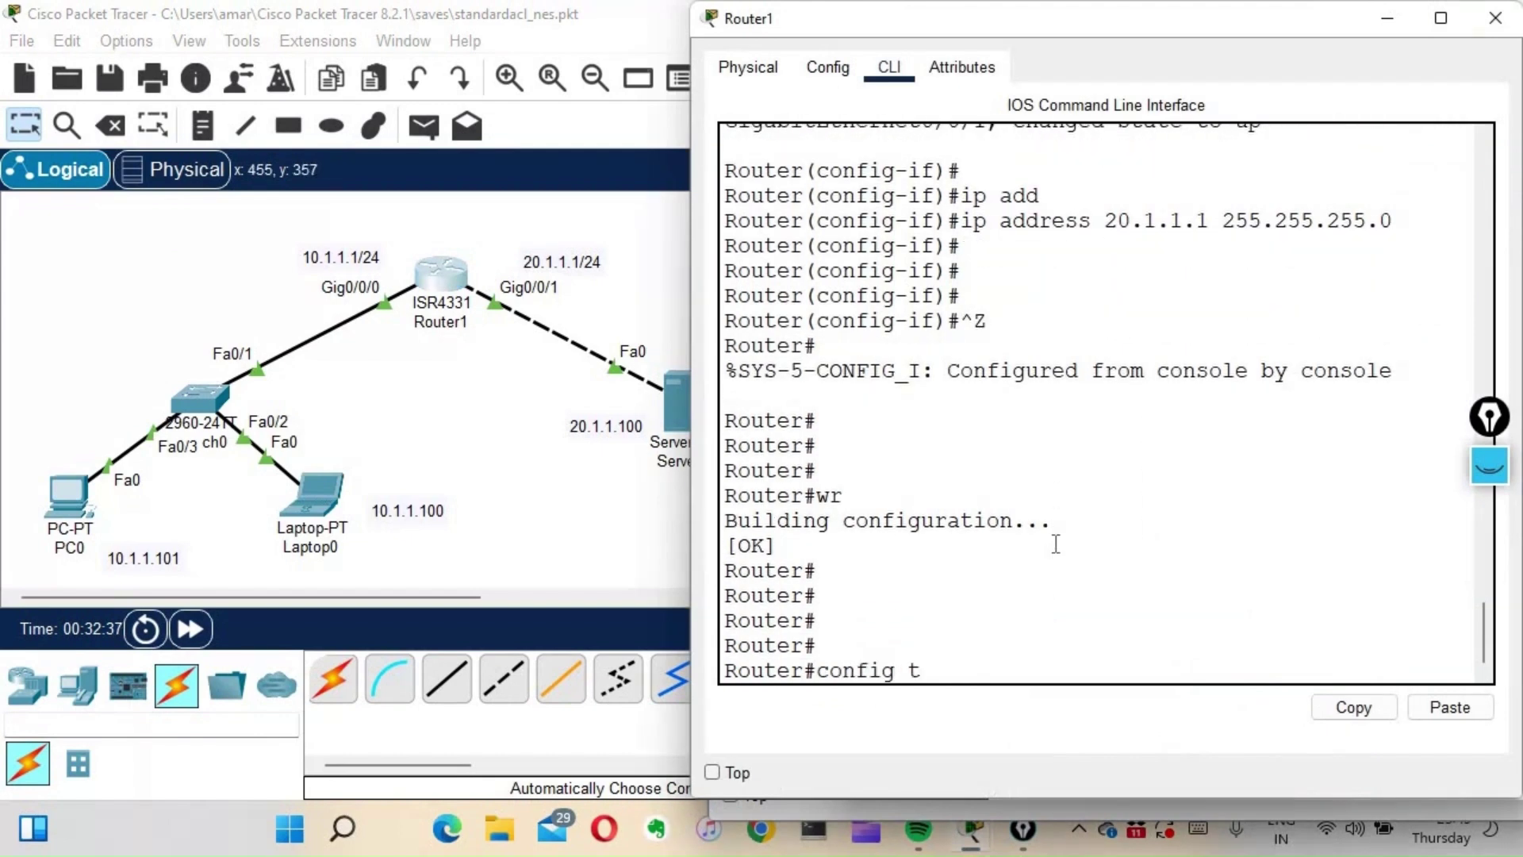
pyautogui.write(' t')
pyautogui.press('Return')
pyautogui.press('Return')
pyautogui.press('Return')
pyautogui.press('Return')
pyautogui.press('Return')
# Step: Add the rule access-list 10 deny 10.1.1.100
pyautogui.write('acces')
pyautogui.press('Tab')
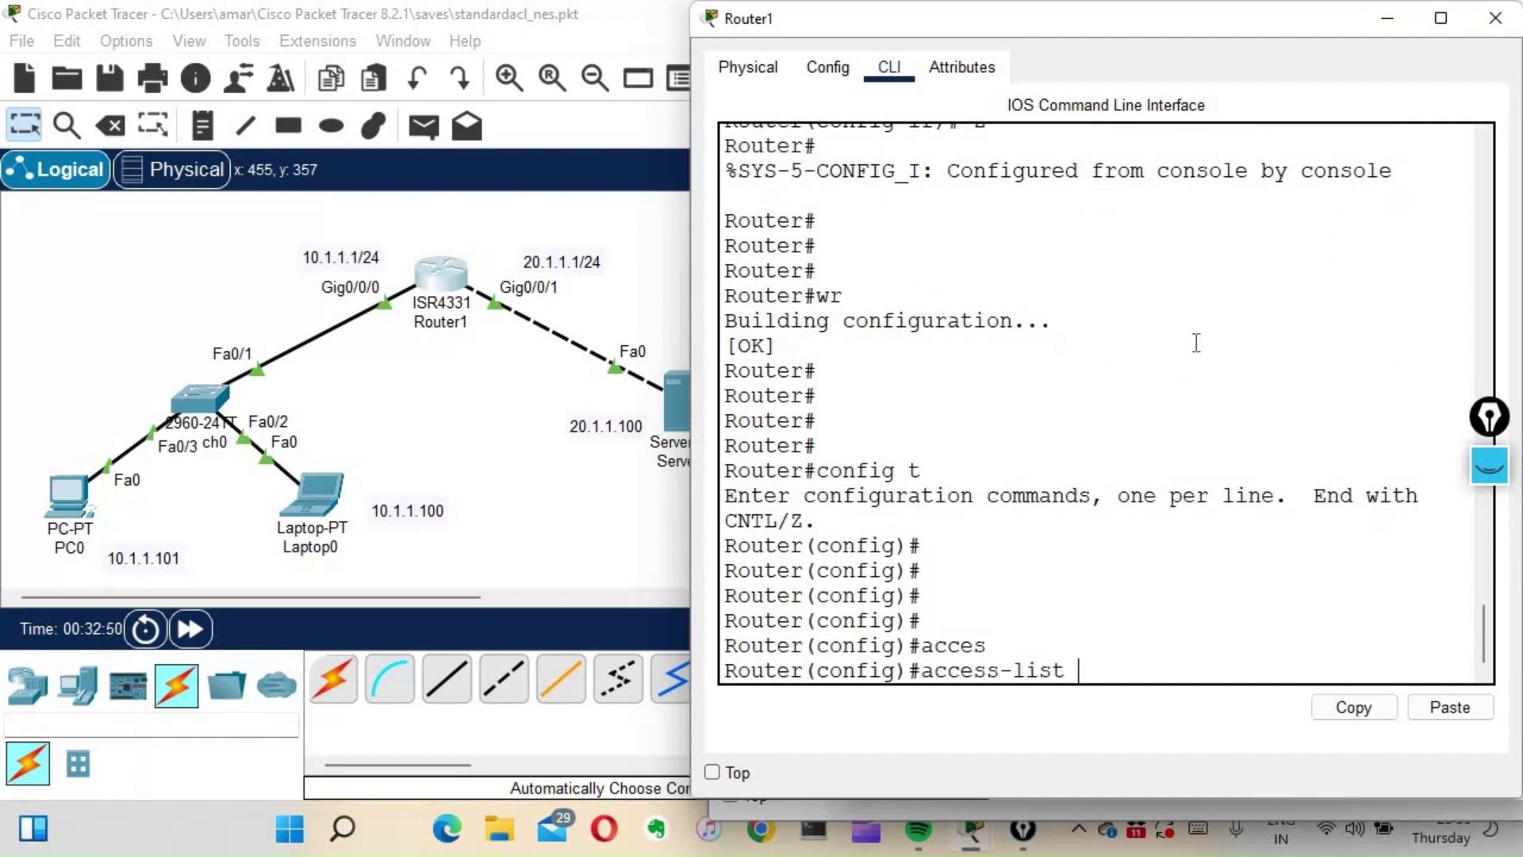
pyautogui.write('?')
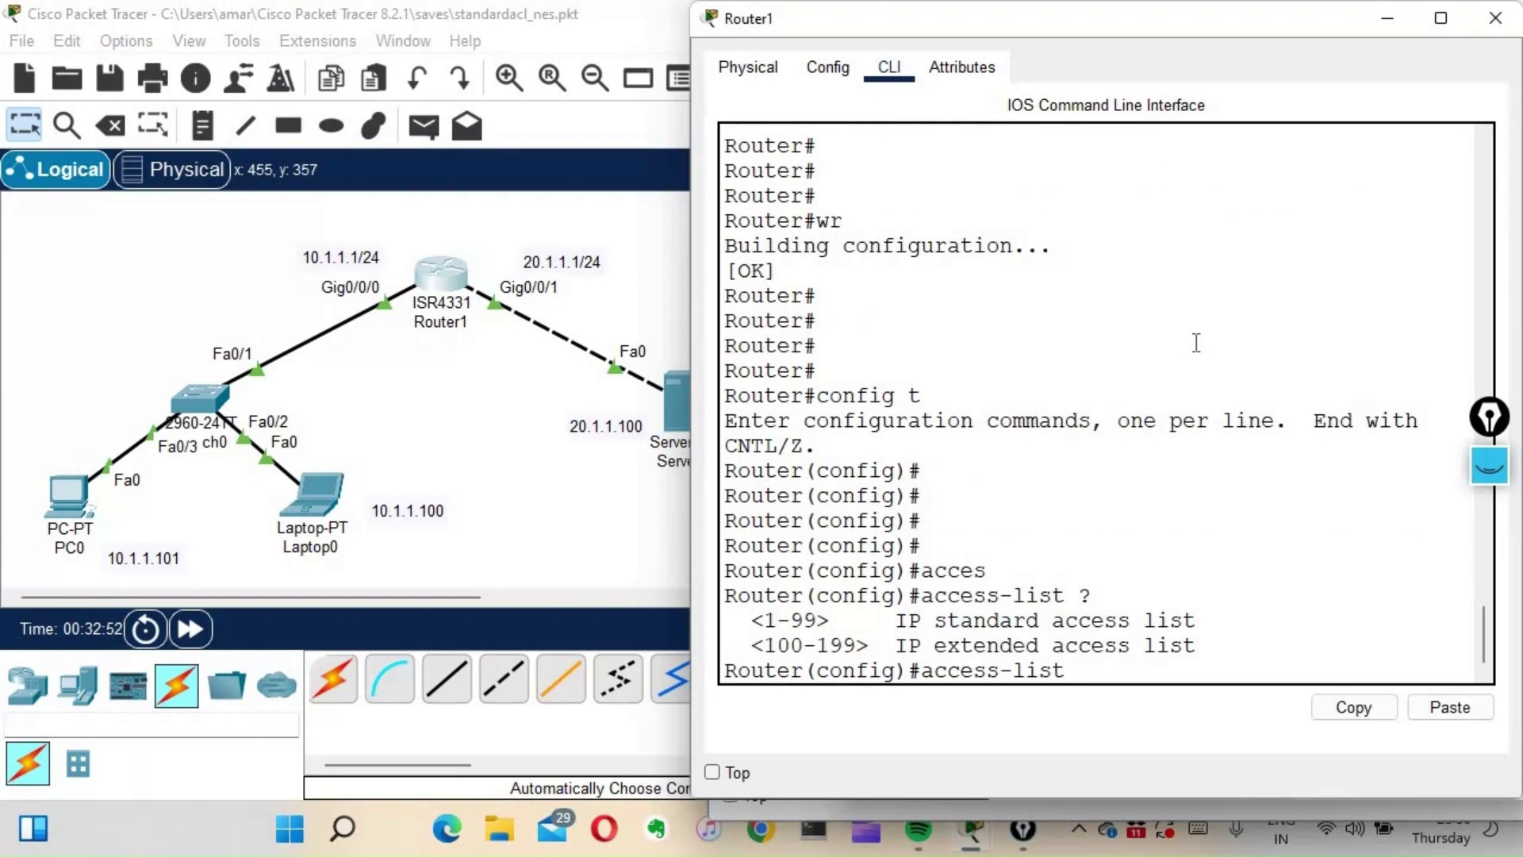
pyautogui.moveTo(1011, 27); pyautogui.dragTo(913, 32)
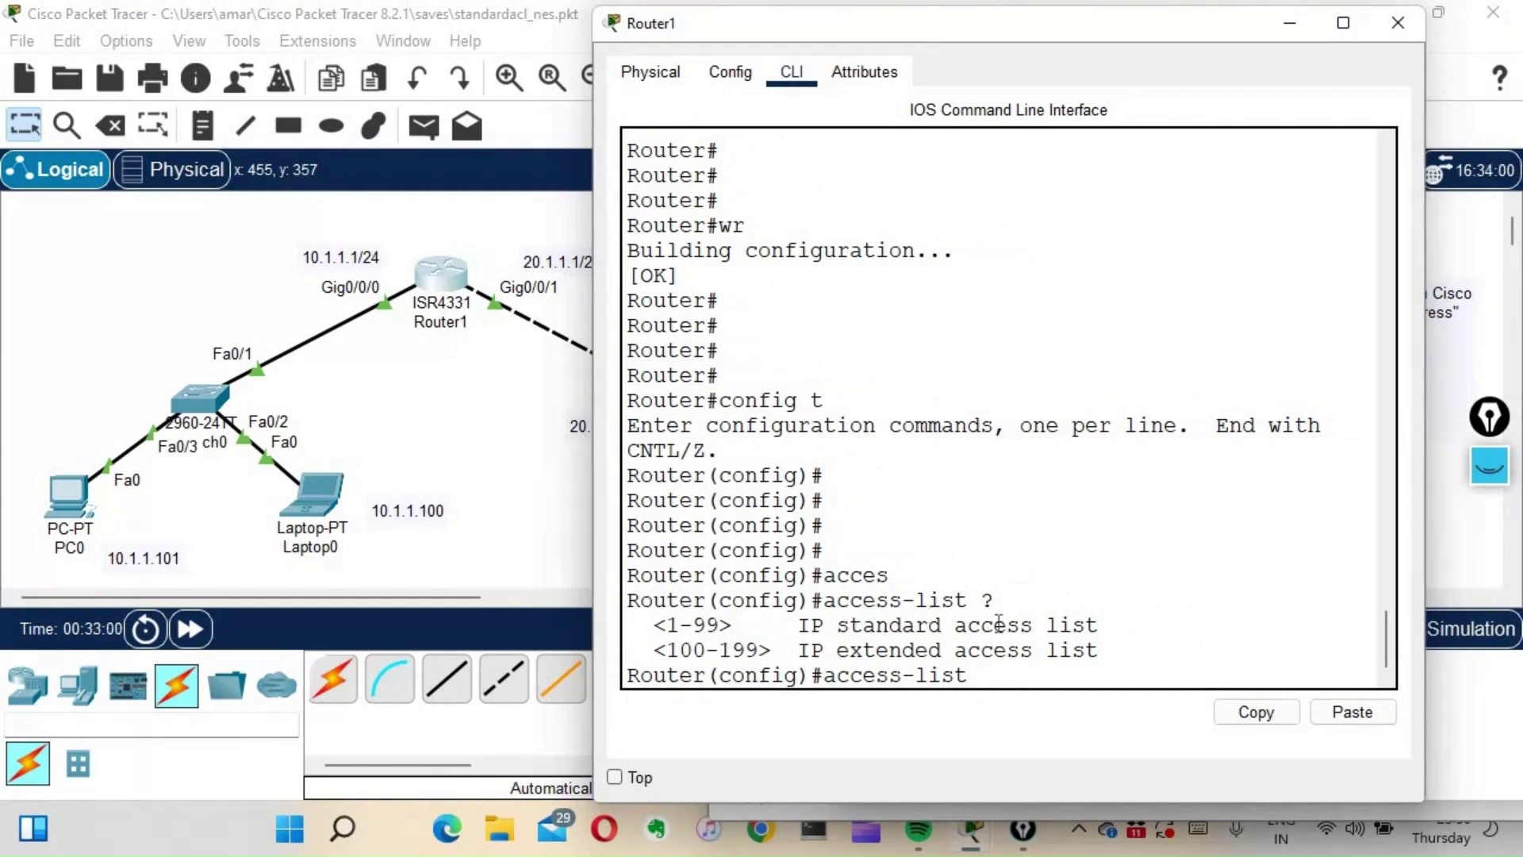
pyautogui.write('0 de')
pyautogui.press('BackSpace')
pyautogui.press('BackSpace')
pyautogui.write('?')
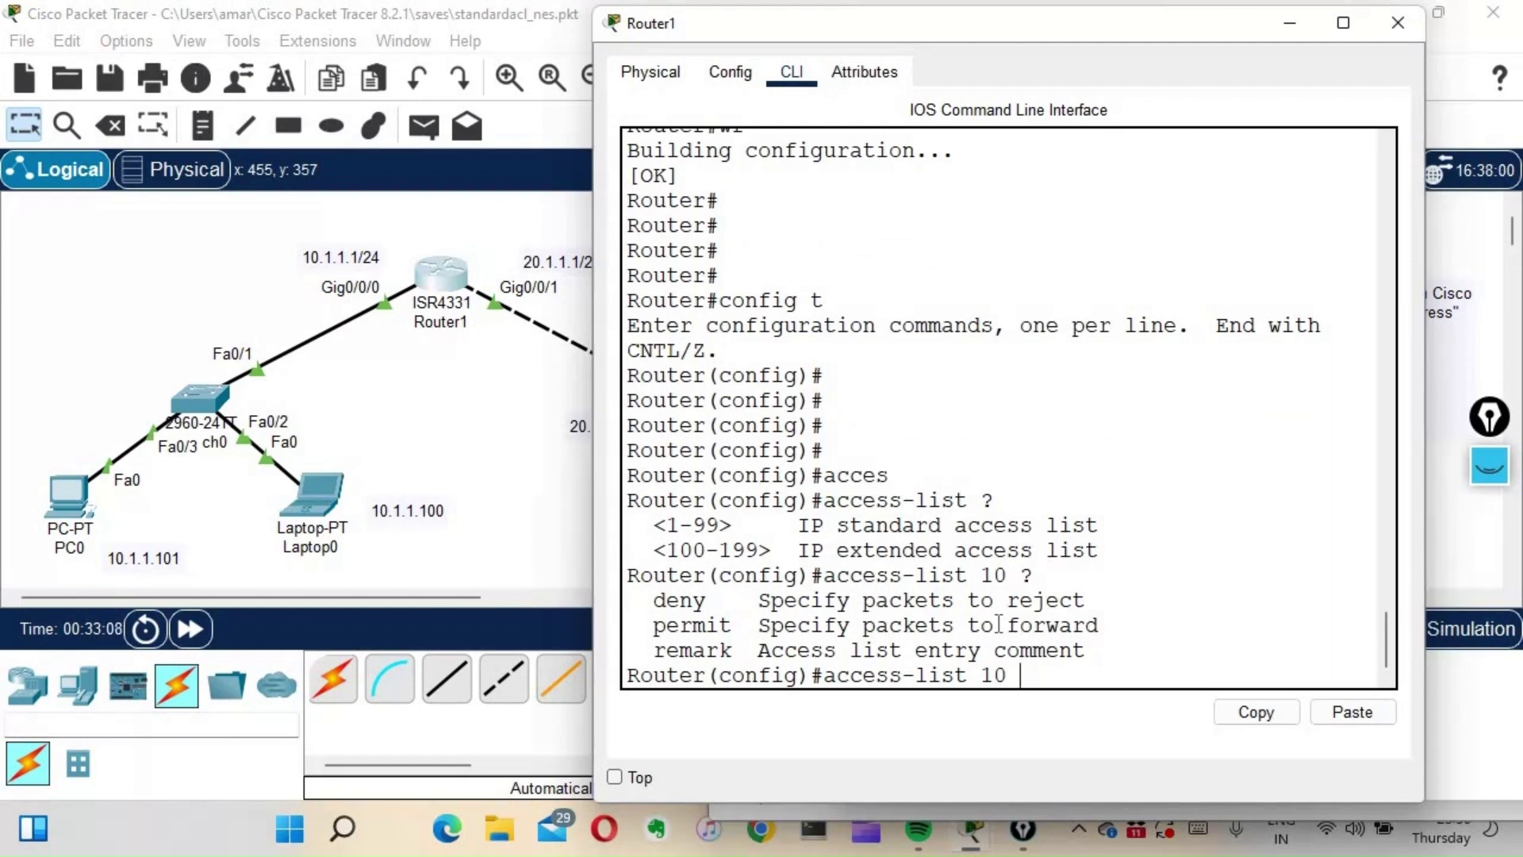
pyautogui.write('den')
pyautogui.press('Tab')
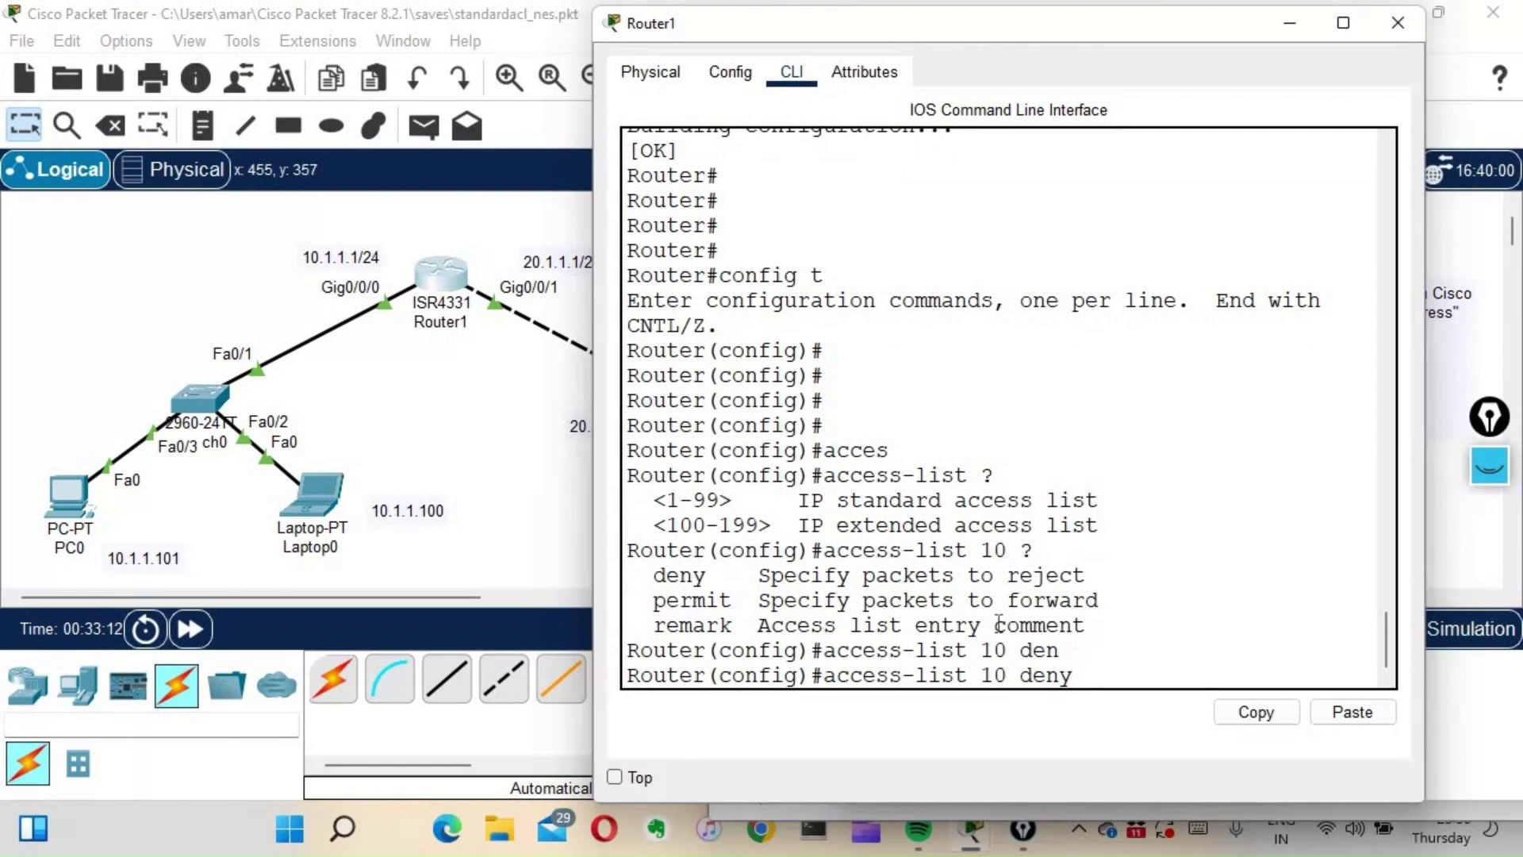
pyautogui.write('10')
pyautogui.write('1.1.100')
pyautogui.press('Return')
pyautogui.press('Return')
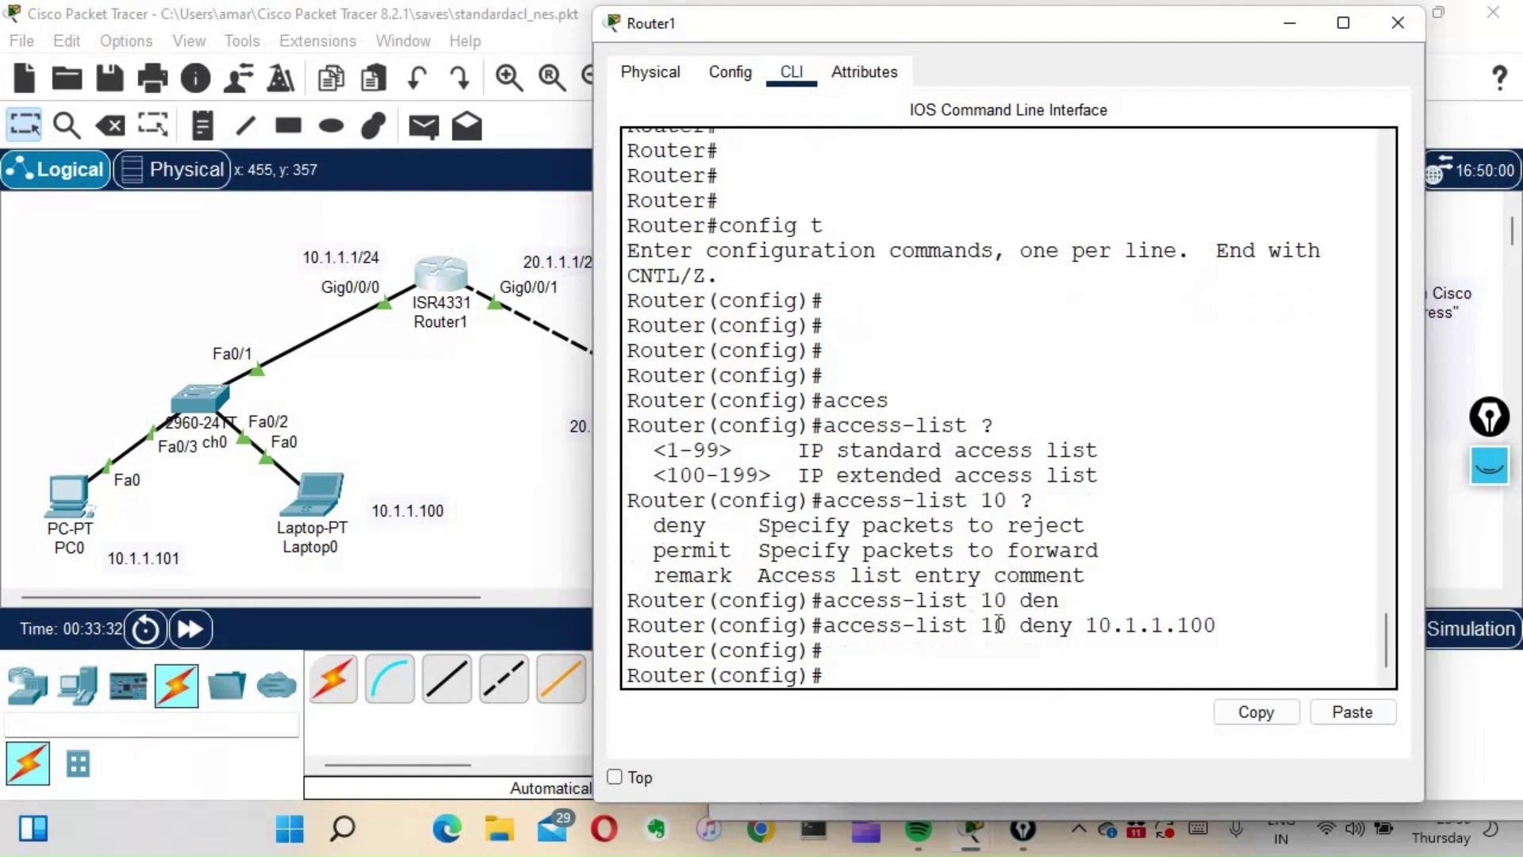
# Step: Add access-list 10 permit any, then exit configuration mode
pyautogui.write('acc')
pyautogui.press('Tab')
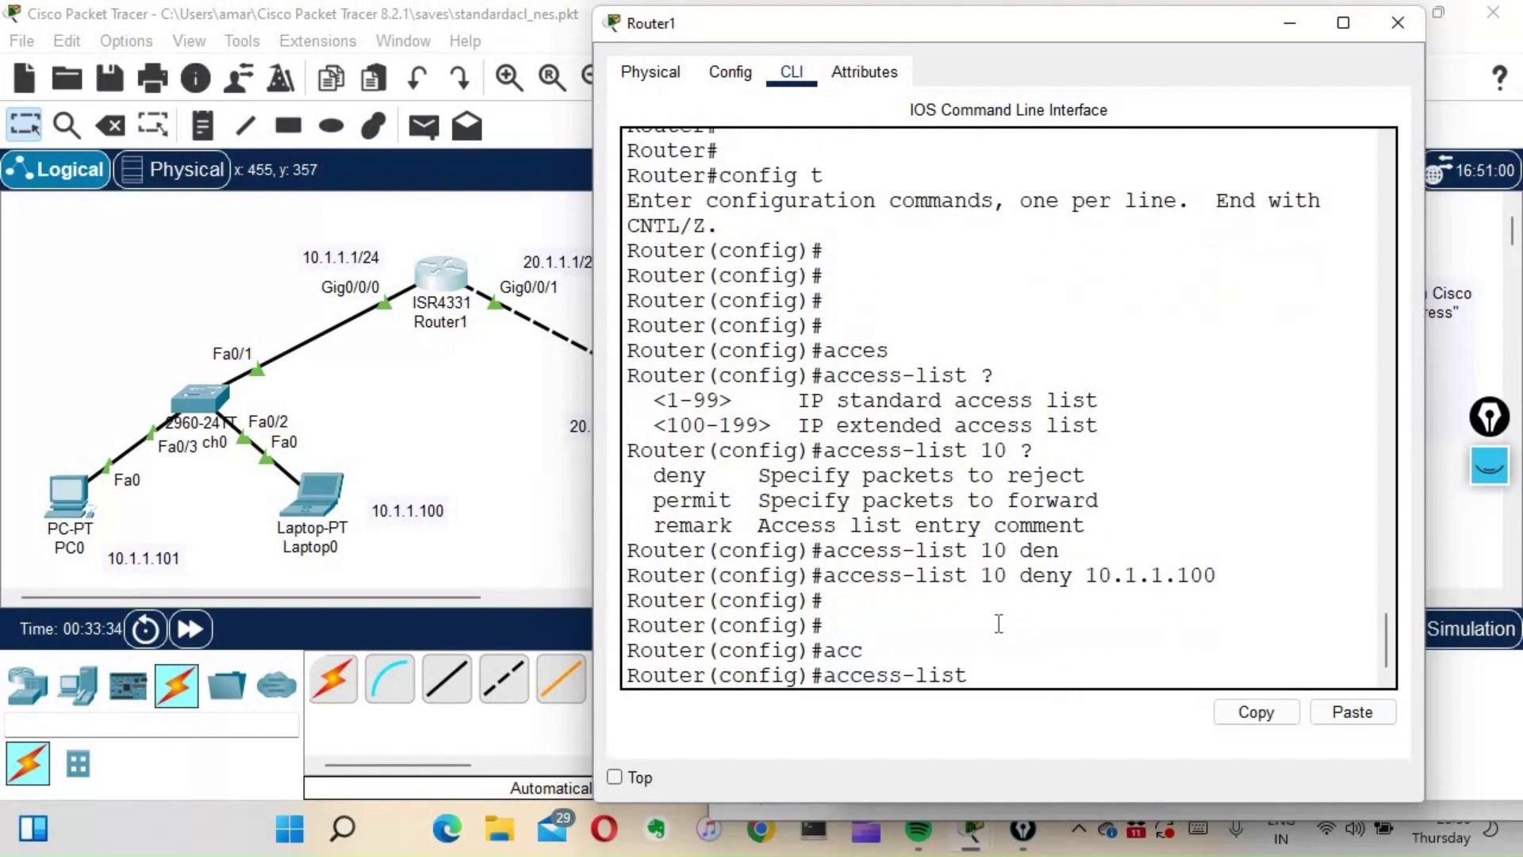
pyautogui.write('10 per')
pyautogui.press('Tab')
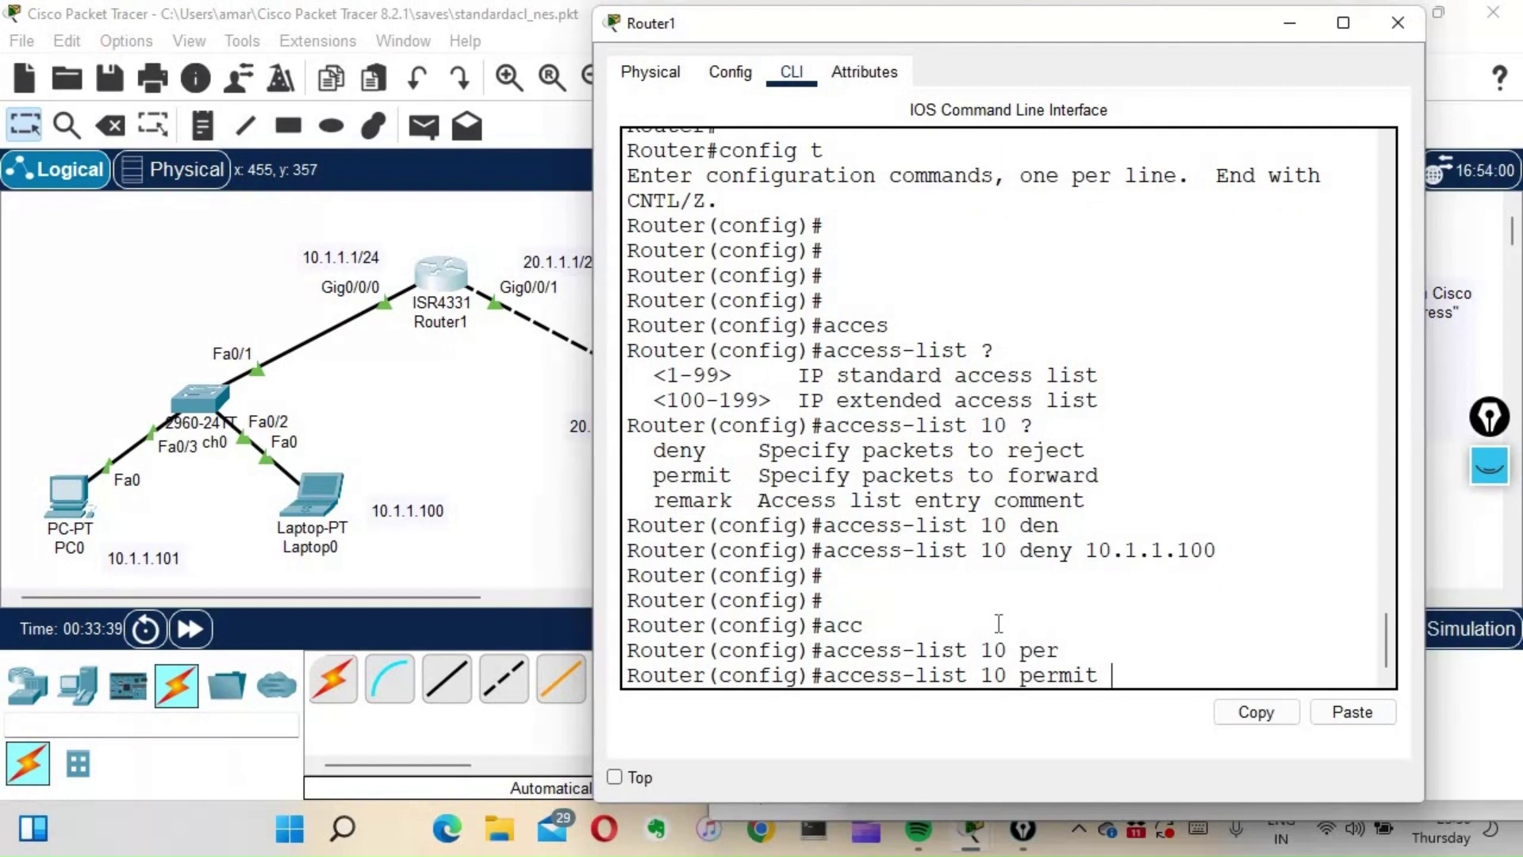
pyautogui.write('any')
pyautogui.press('Return')
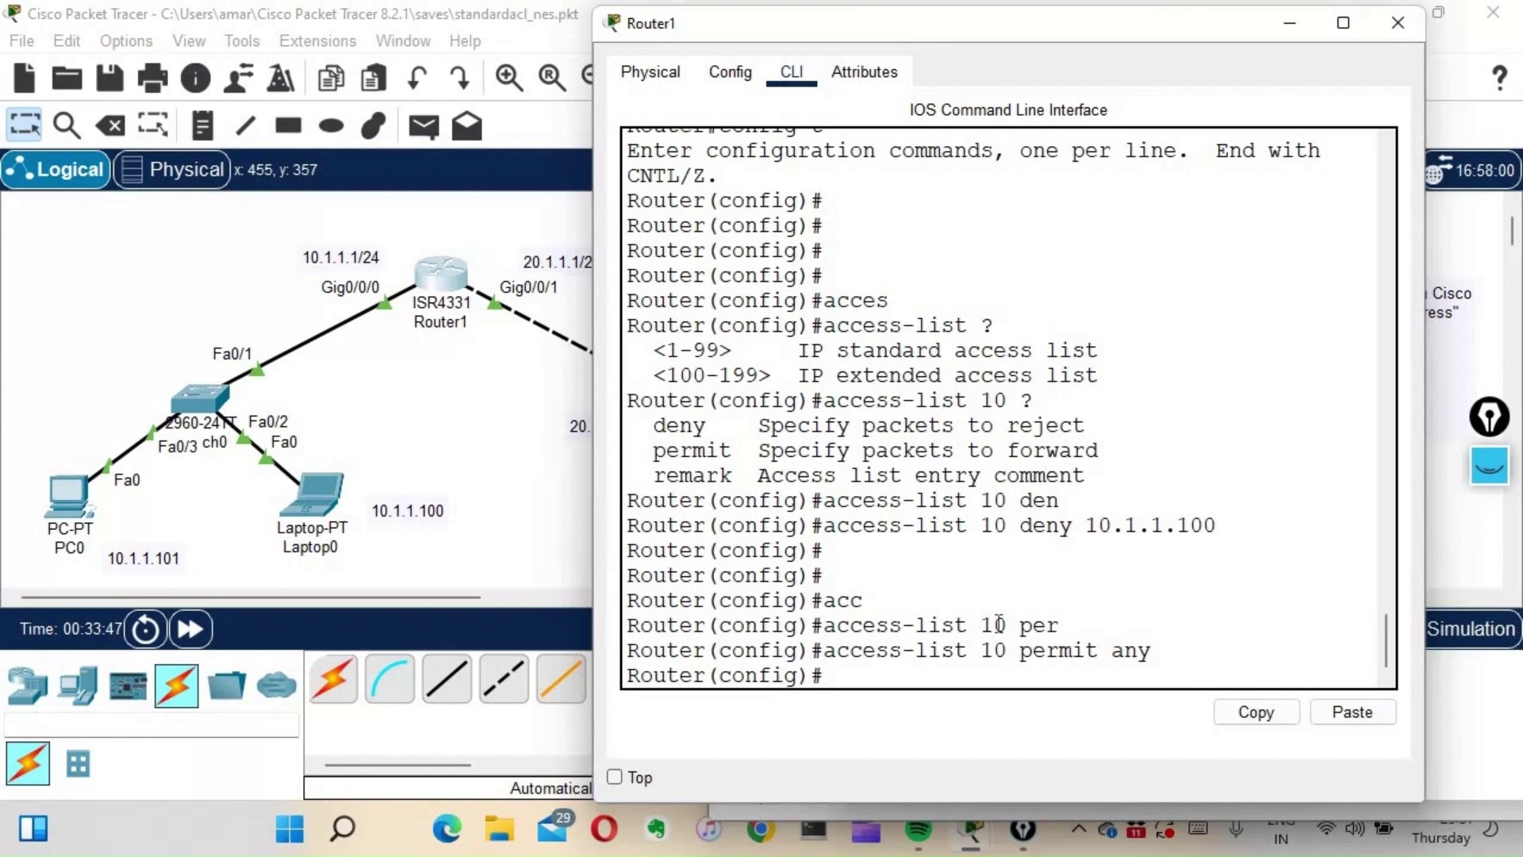
pyautogui.moveTo(1088, 526); pyautogui.dragTo(1234, 525)
pyautogui.click(1102, 560)
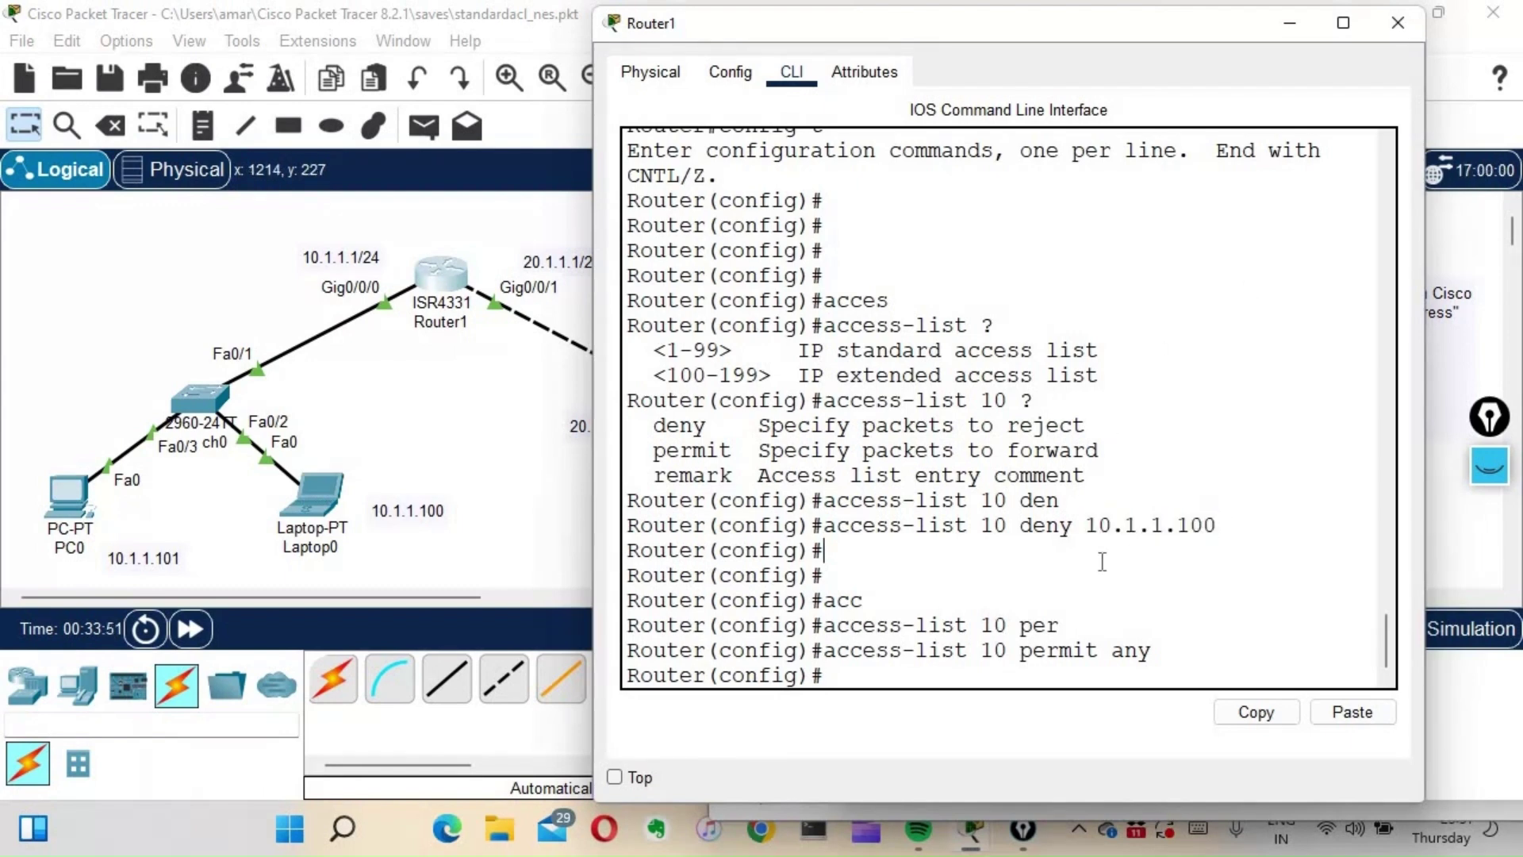
pyautogui.hotkey('ctrl', 'z')
pyautogui.press('Return')
# Step: Save Router1's configuration with wr and run show access-lists
pyautogui.write('wr')
pyautogui.press('Return')
pyautogui.press('Return')
pyautogui.press('Return')
pyautogui.press('Return')
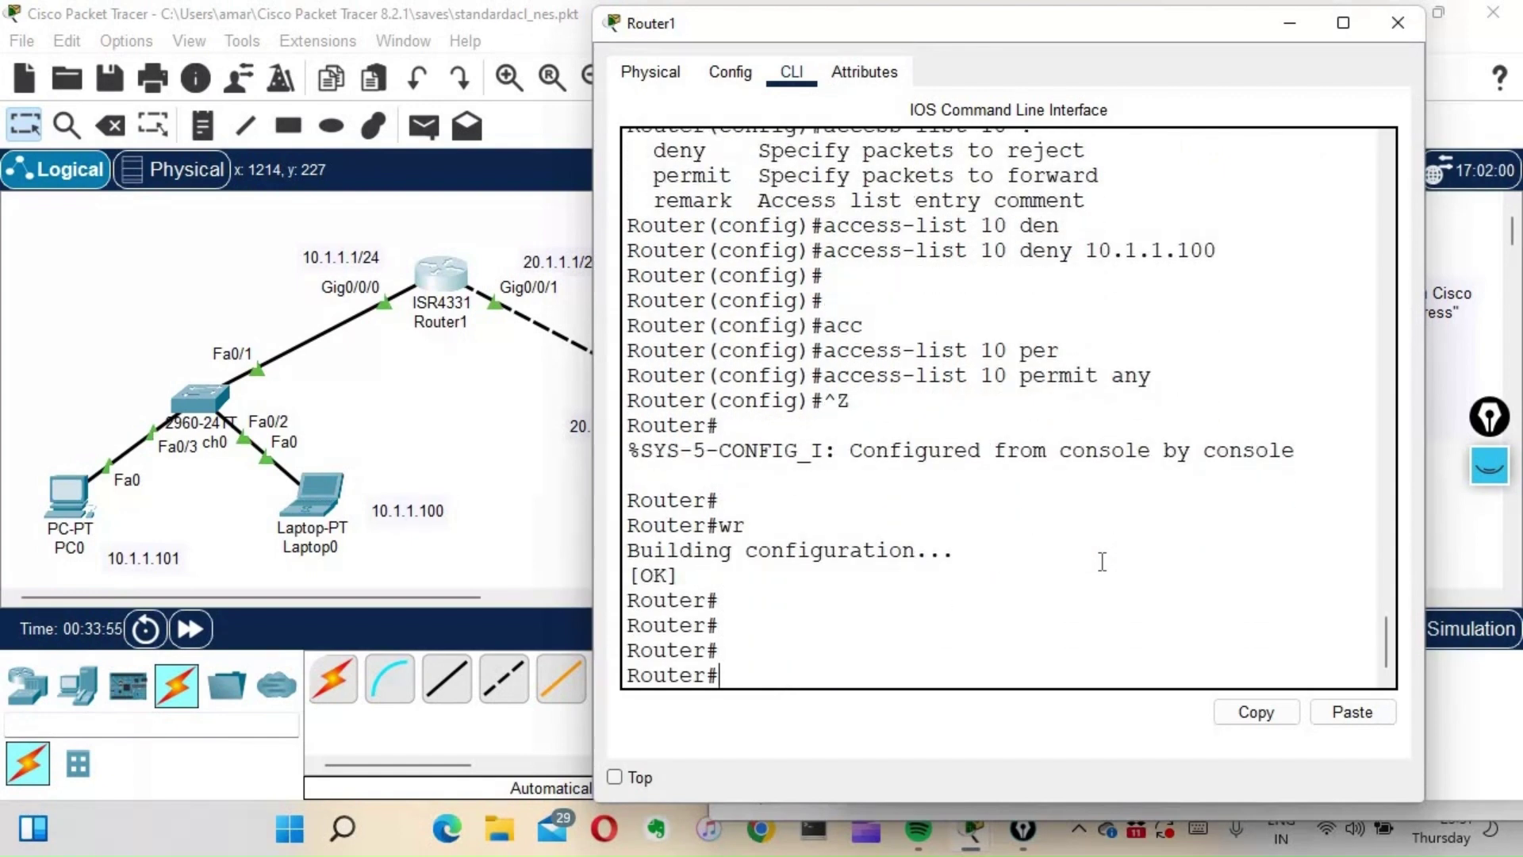
pyautogui.write('show acc')
pyautogui.press('Tab')
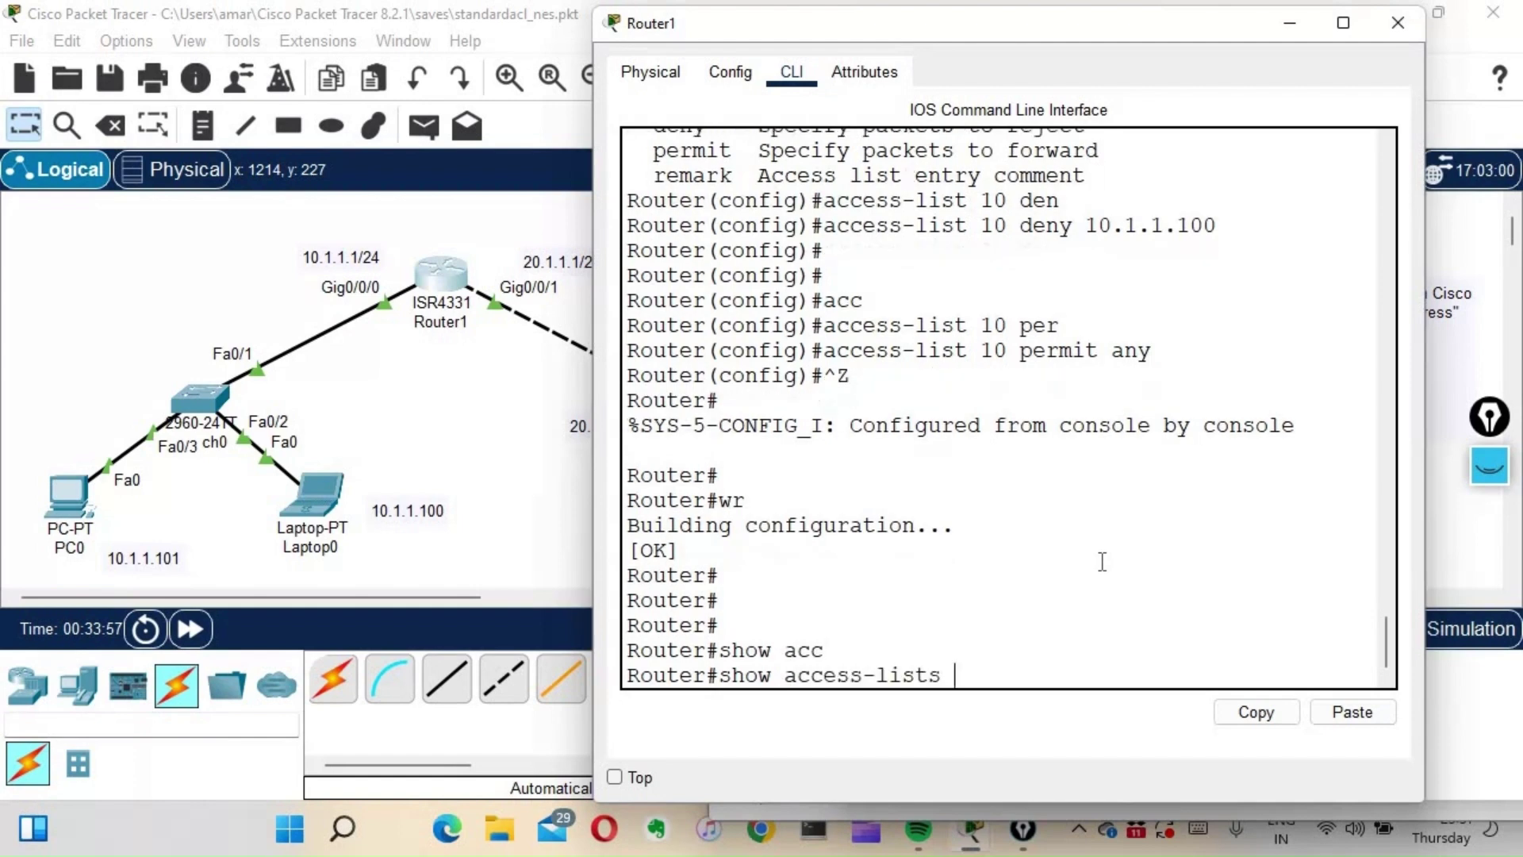
pyautogui.press('Return')
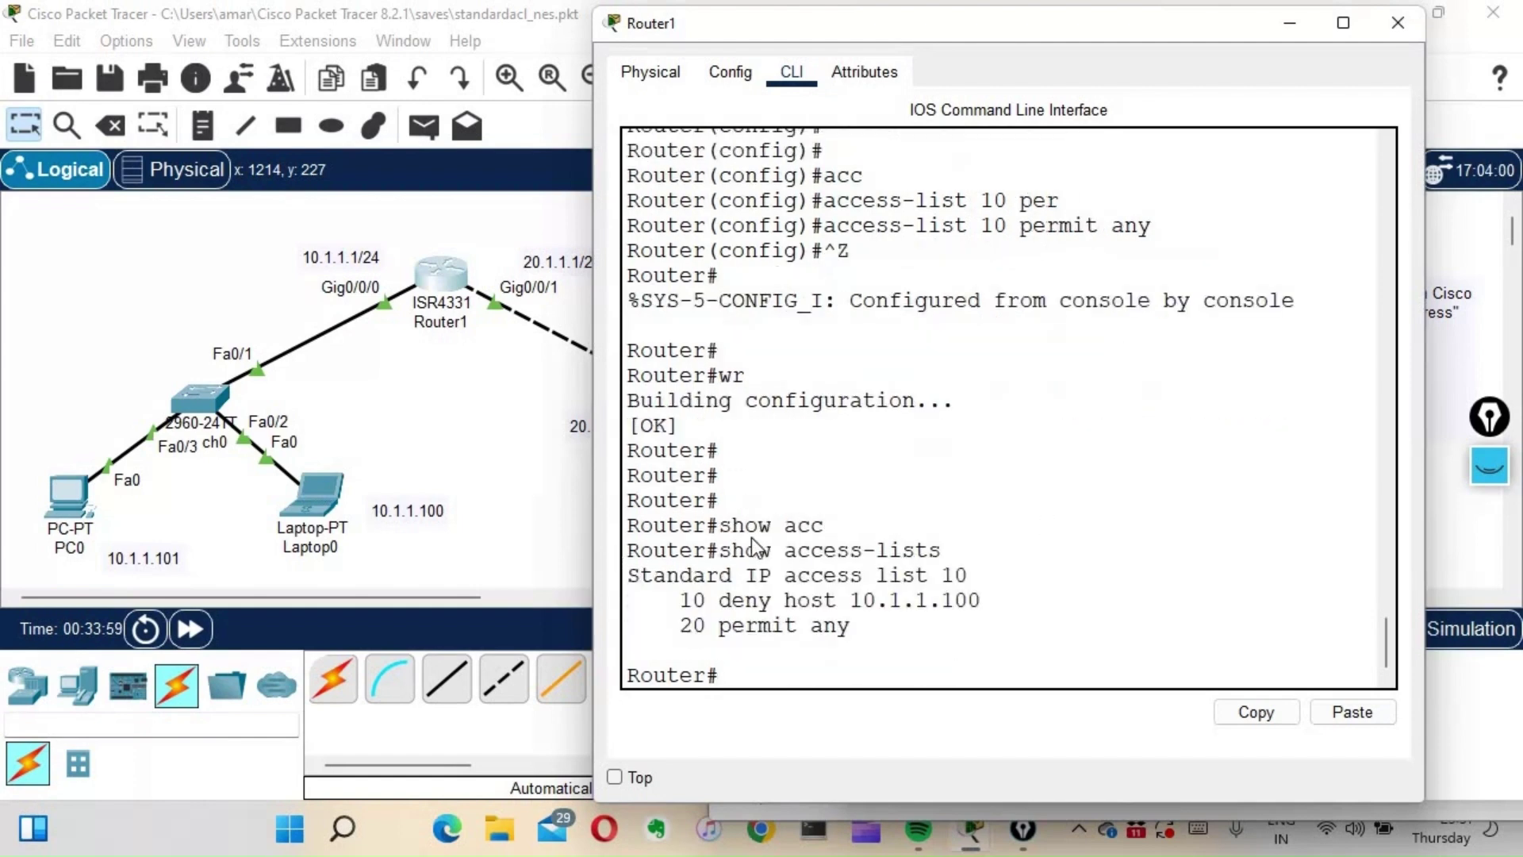
# Step: Highlight list 10's deny host 10.1.1.100 and permit any entries, then lower the window
pyautogui.moveTo(968, 576)
pyautogui.mouseDown()
pyautogui.moveTo(745, 577)
pyautogui.moveTo(995, 578)
pyautogui.mouseUp()
pyautogui.click(735, 582)
pyautogui.moveTo(849, 627); pyautogui.dragTo(628, 550)
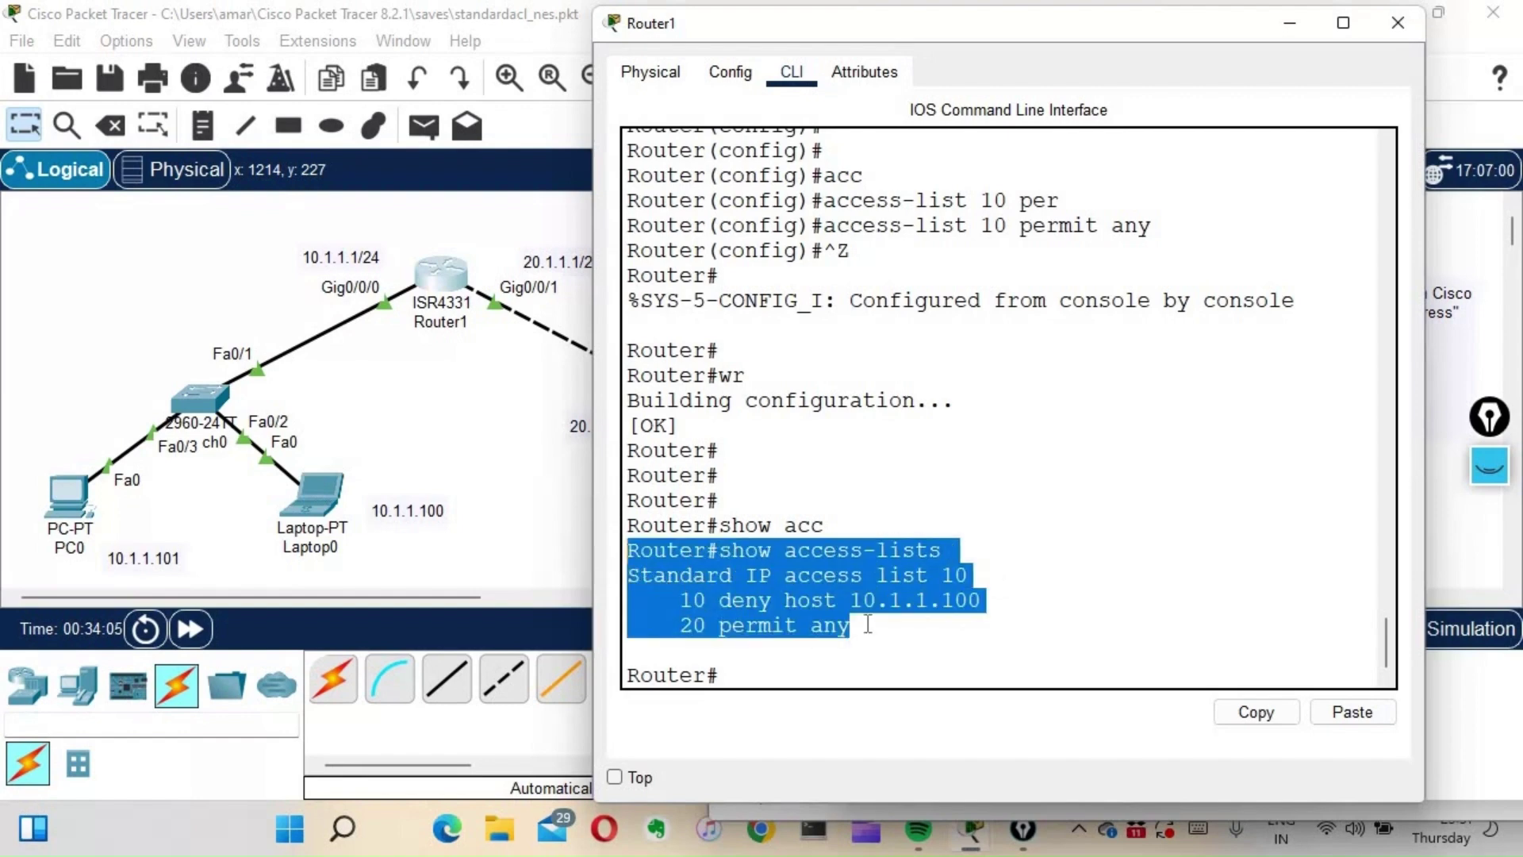
pyautogui.click(723, 622)
pyautogui.moveTo(983, 601); pyautogui.dragTo(745, 601)
pyautogui.moveTo(944, 601); pyautogui.dragTo(861, 622)
pyautogui.click(941, 583)
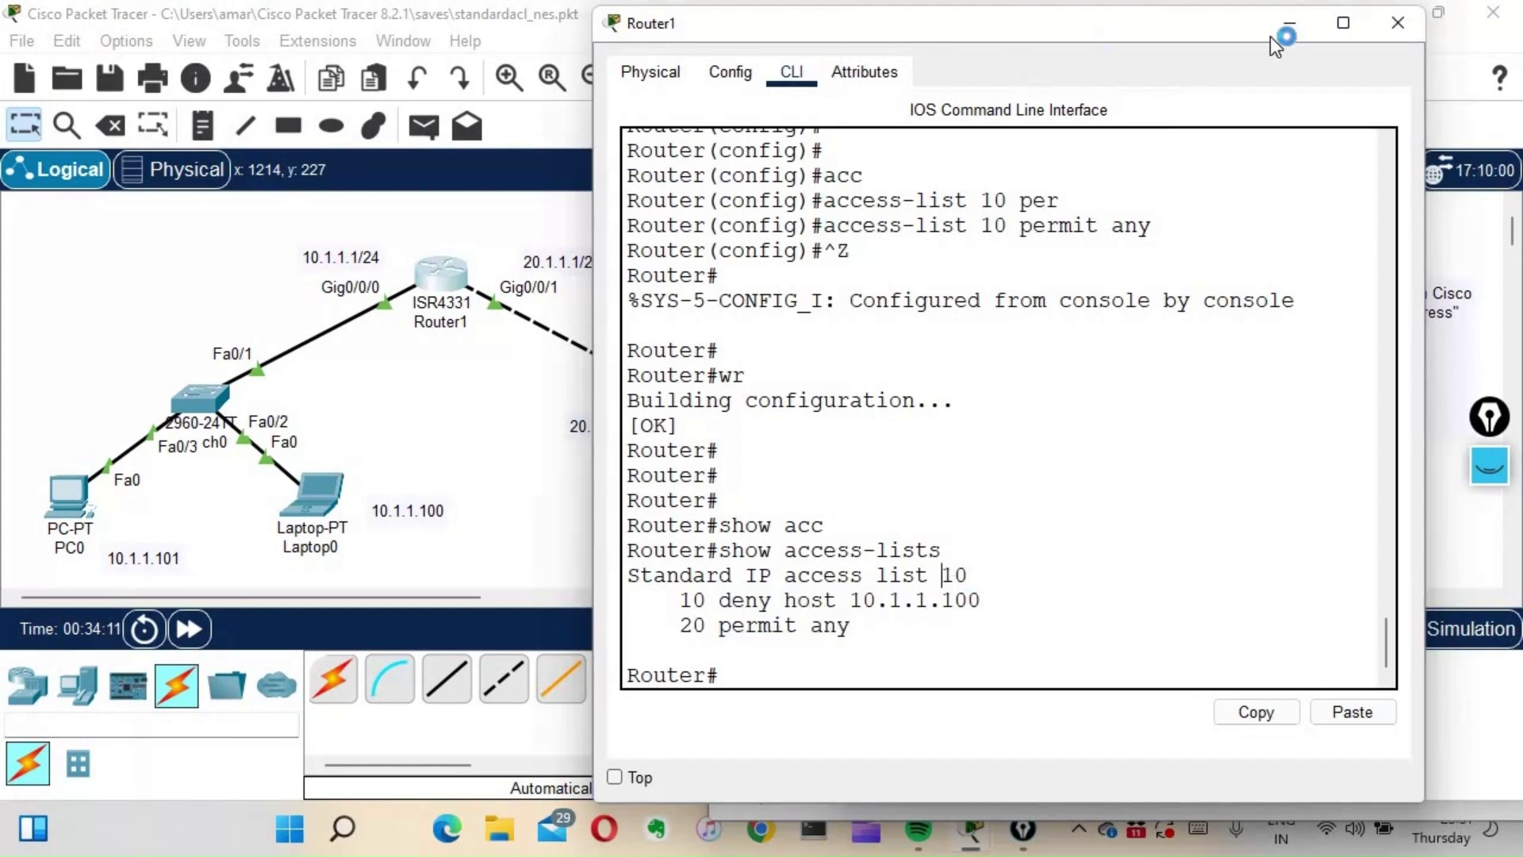
pyautogui.moveTo(1055, 36); pyautogui.dragTo(863, 441)
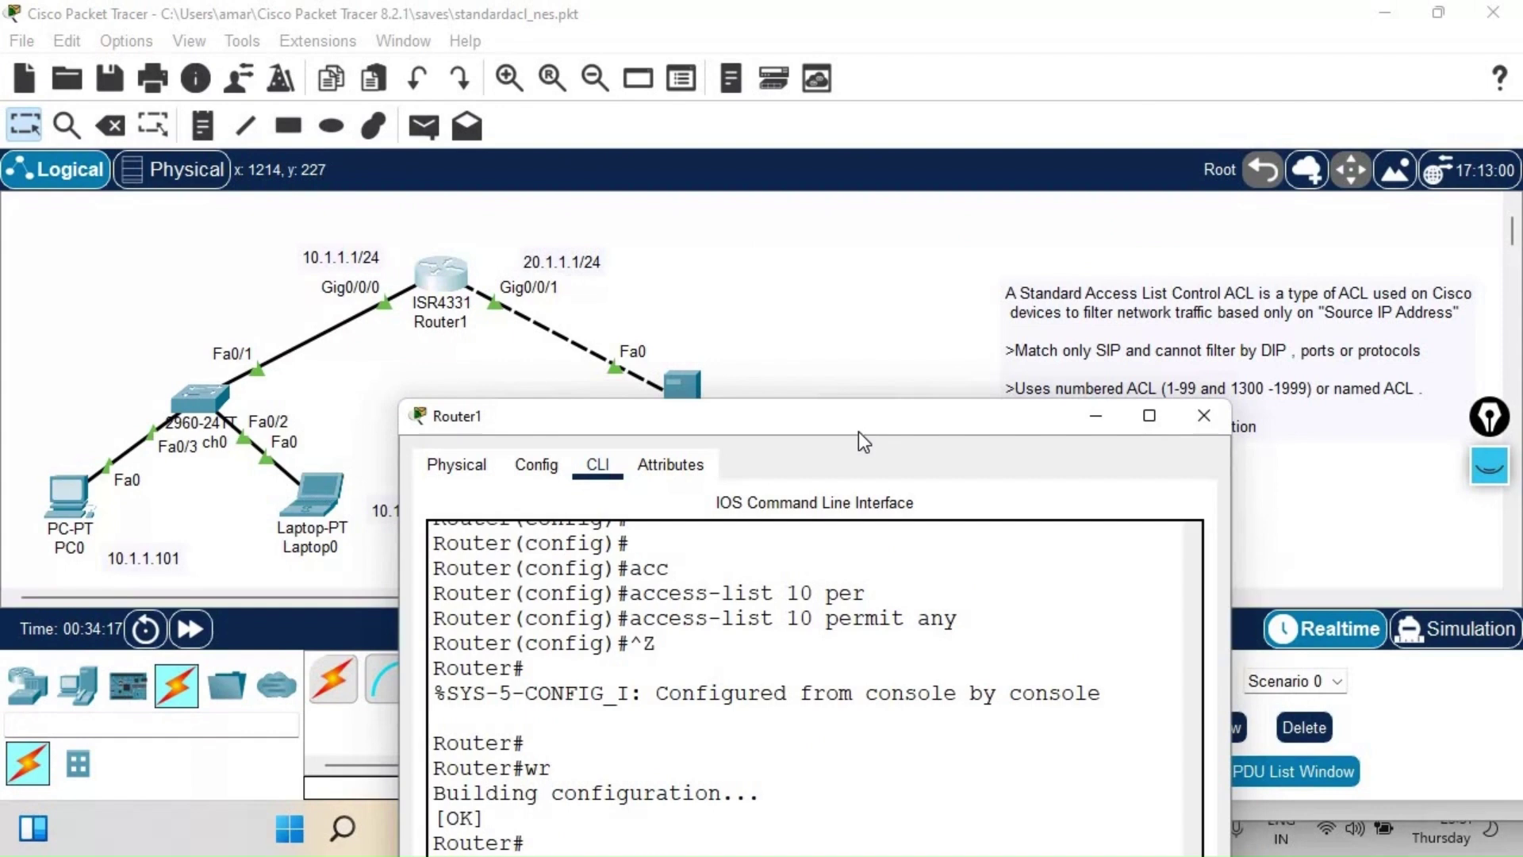
# Step: Minimize Router1's console and bring up Server0's information on the canvas
pyautogui.click(1096, 418)
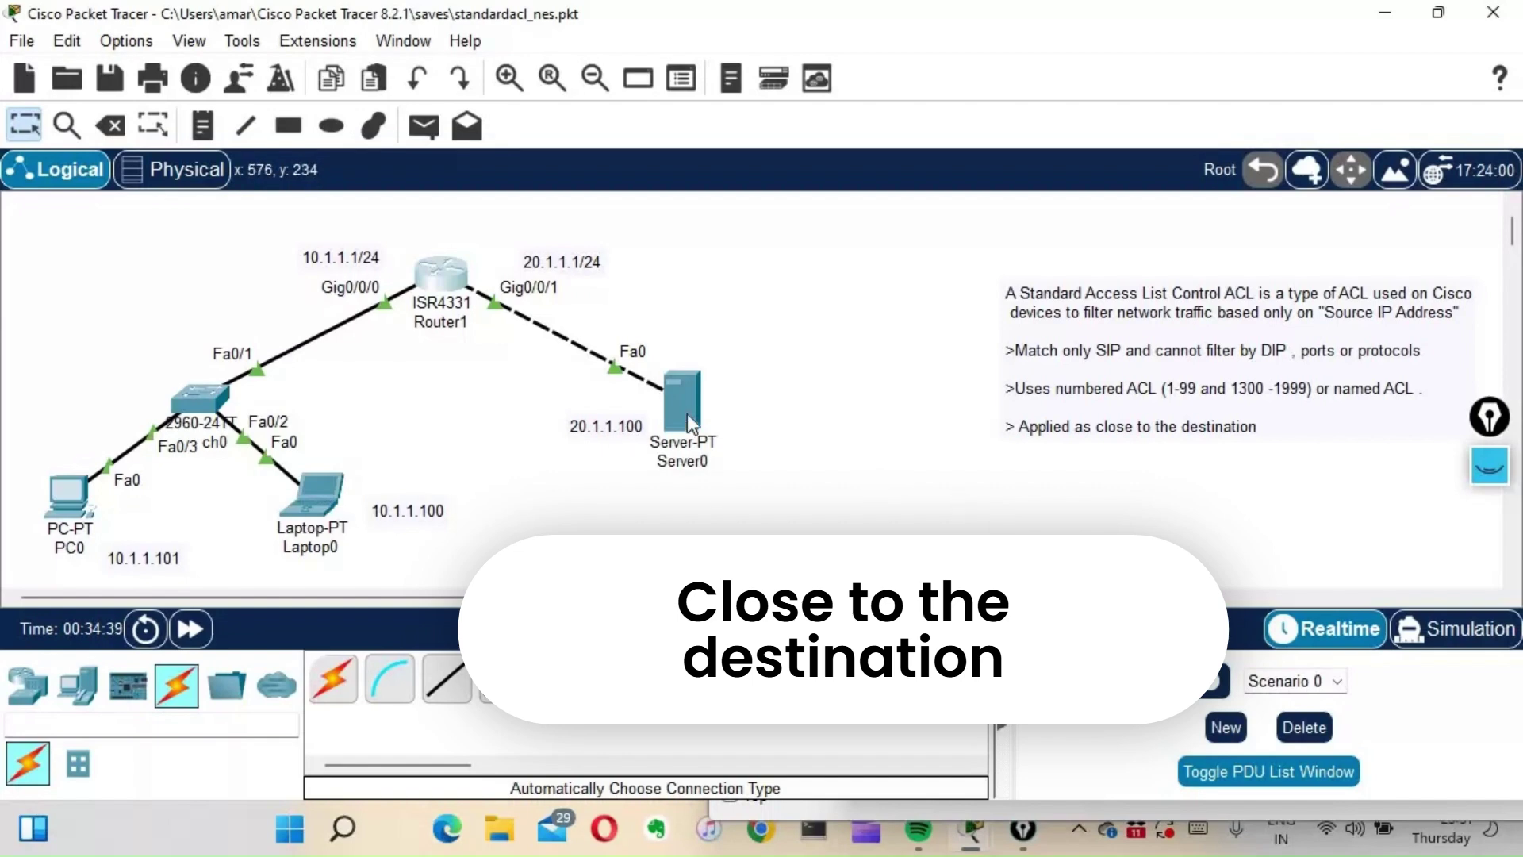
pyautogui.moveTo(687, 412)
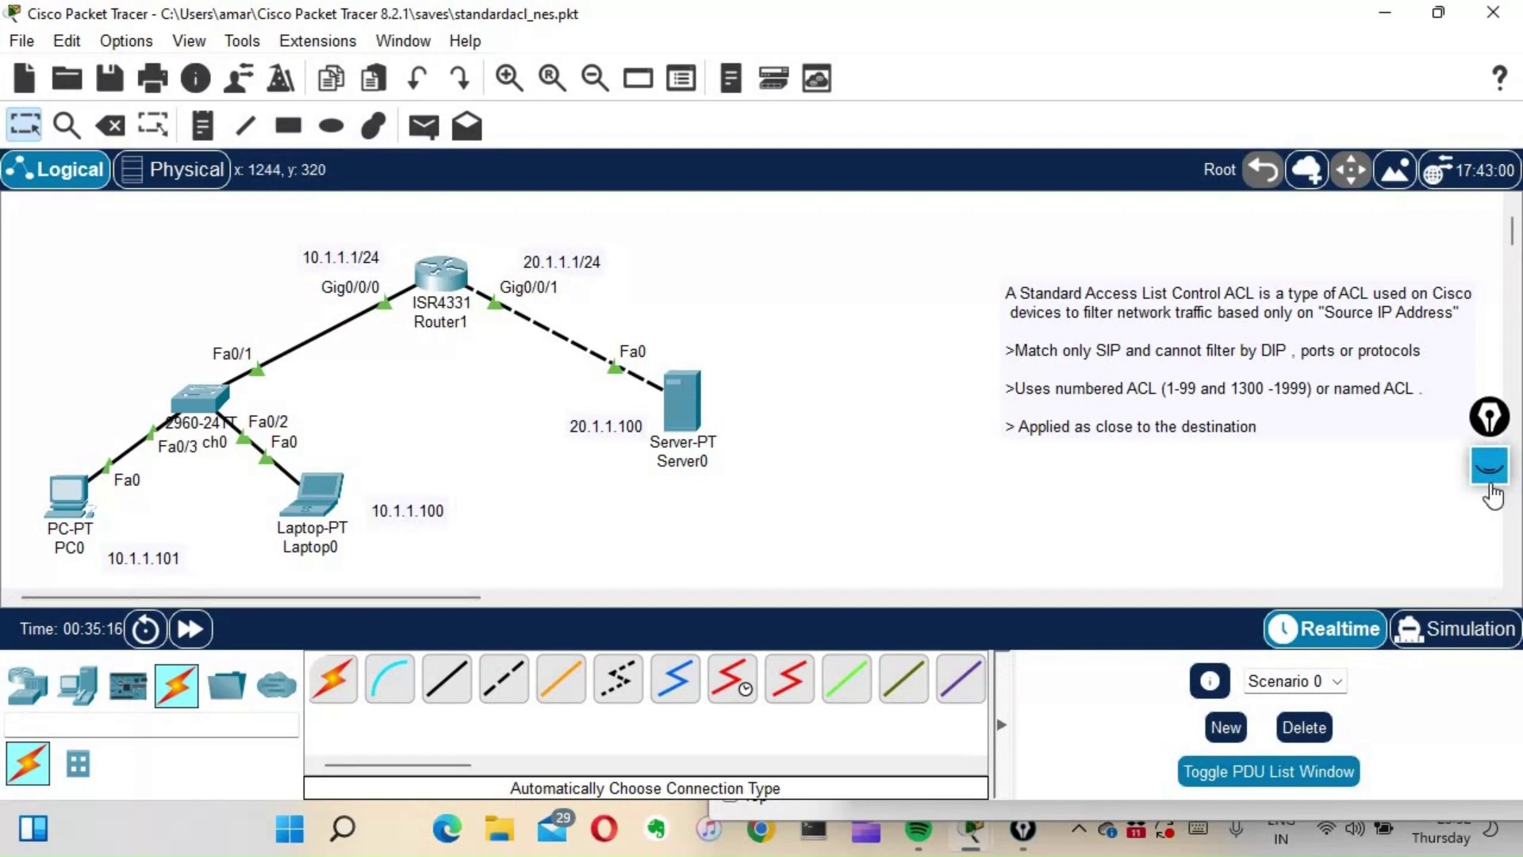
# Step: With the annotation pen, mark Laptop0 'S', Server0 'D', and draw the path arrow
pyautogui.click(1490, 468)
pyautogui.click(1487, 541)
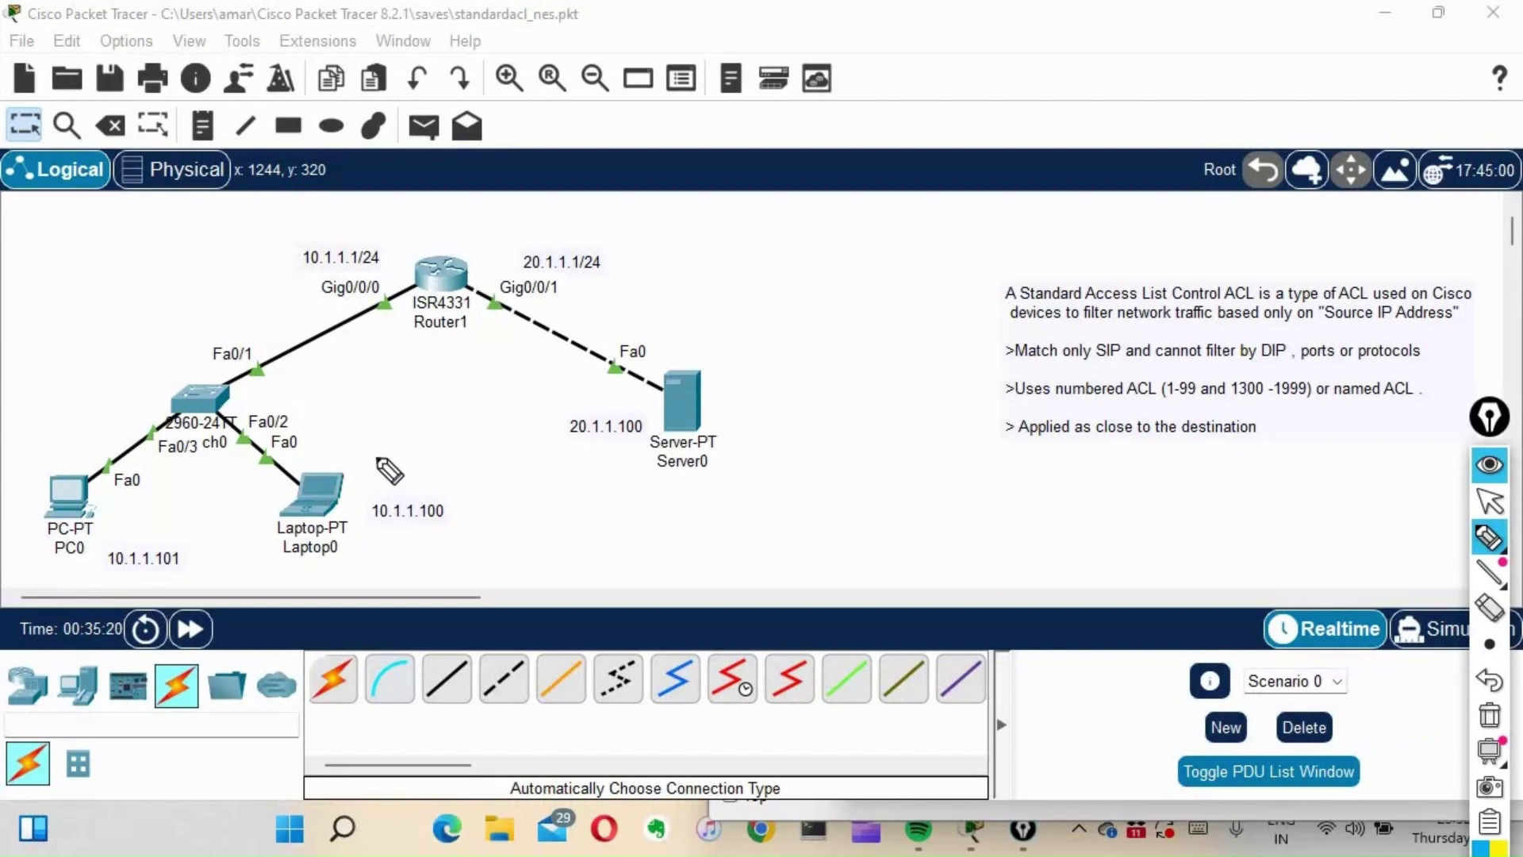
pyautogui.moveTo(387, 444); pyautogui.dragTo(359, 473)
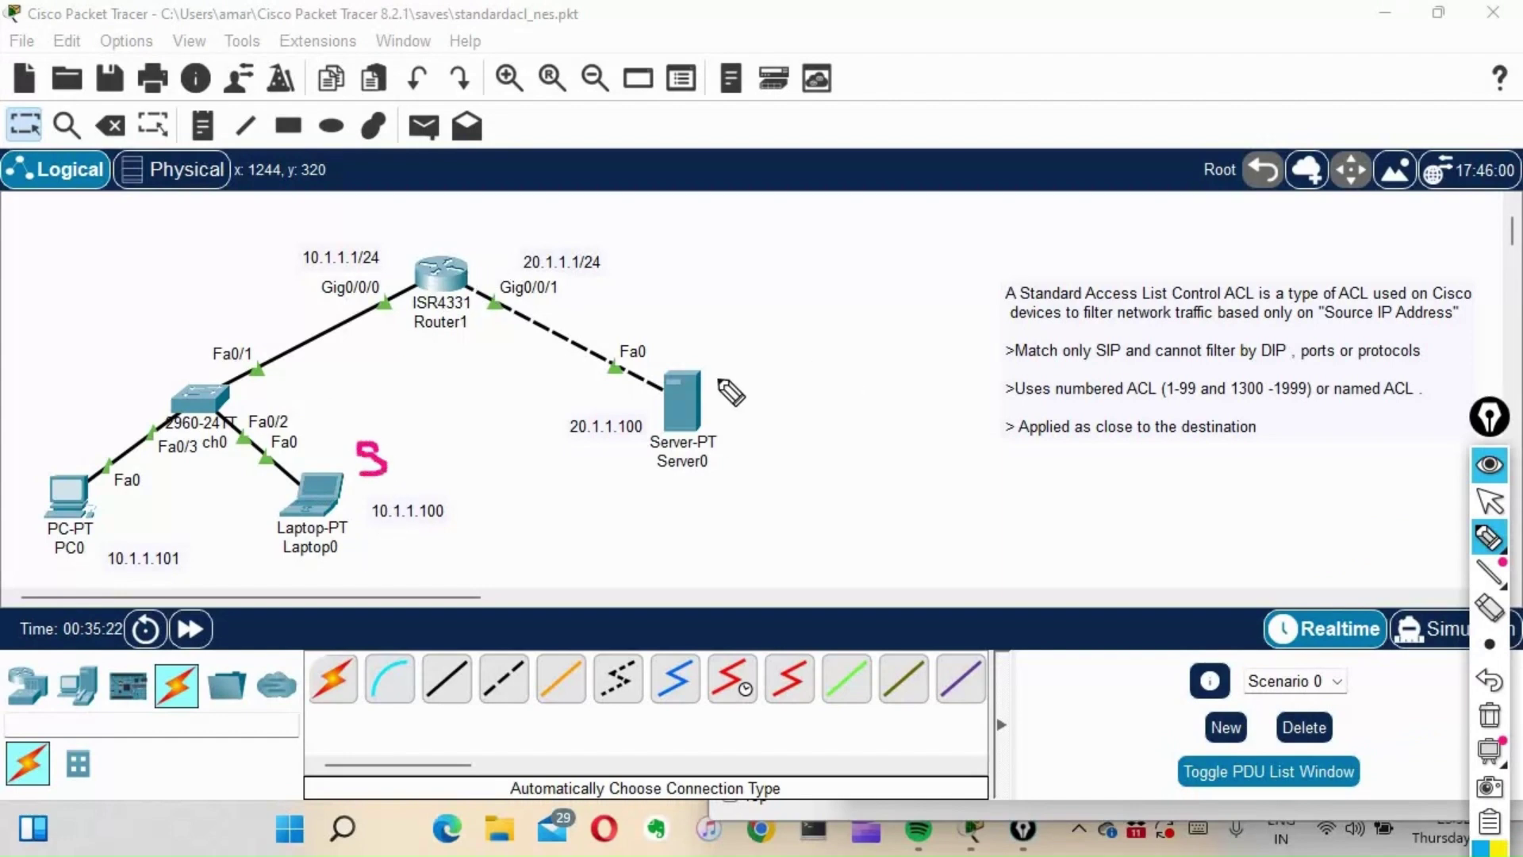
pyautogui.moveTo(734, 413)
pyautogui.mouseDown()
pyautogui.moveTo(733, 378)
pyautogui.moveTo(776, 376)
pyautogui.moveTo(769, 408)
pyautogui.moveTo(733, 411)
pyautogui.mouseUp()
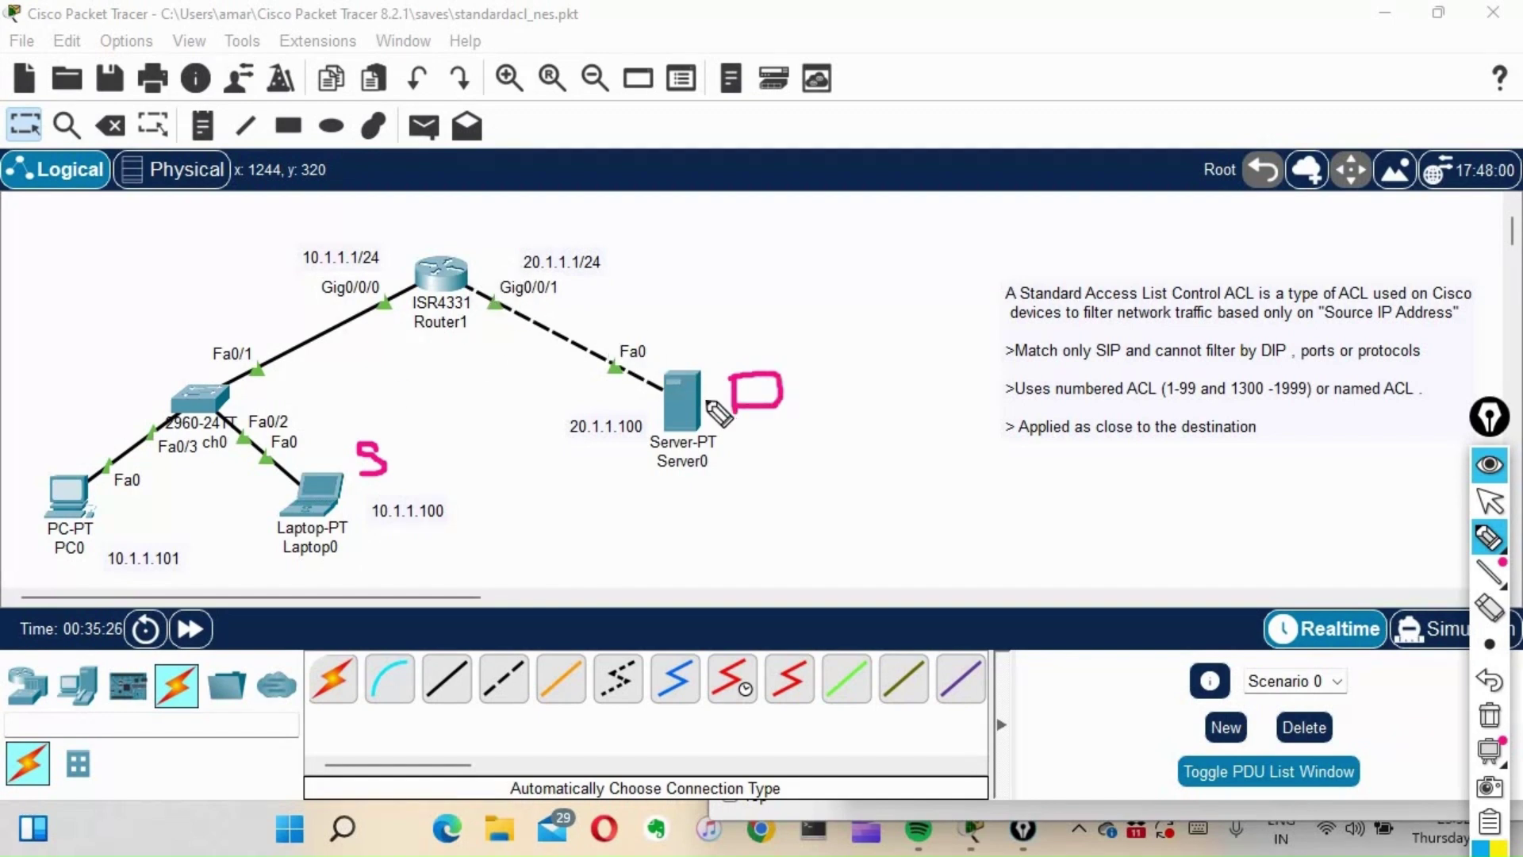
pyautogui.moveTo(476, 279); pyautogui.dragTo(489, 246)
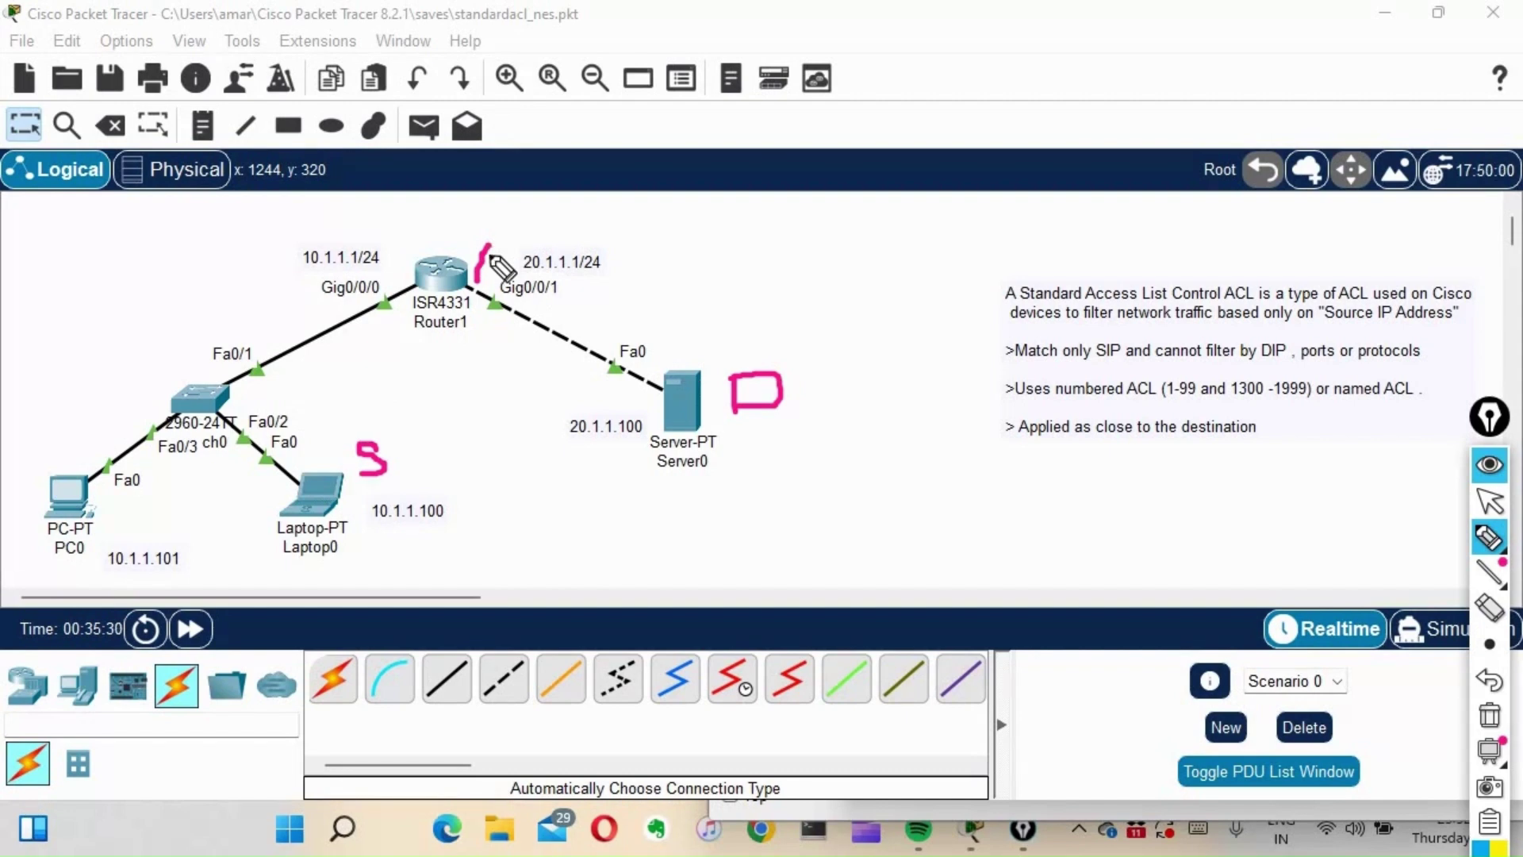
pyautogui.moveTo(329, 444)
pyautogui.mouseDown()
pyautogui.moveTo(377, 331)
pyautogui.moveTo(548, 362)
pyautogui.mouseUp()
pyautogui.moveTo(506, 367); pyautogui.dragTo(547, 364)
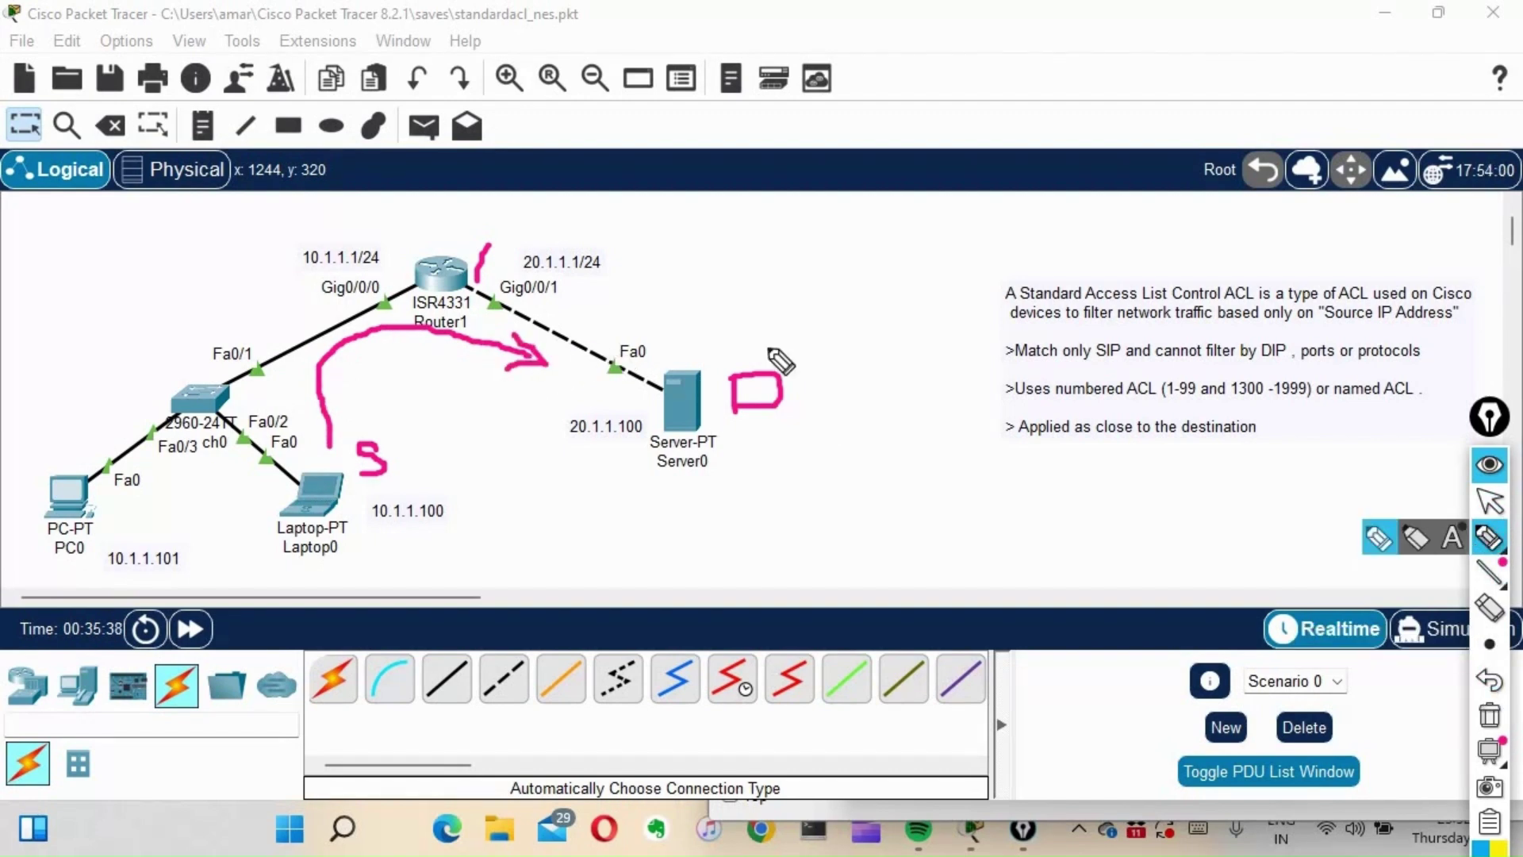
# Step: Underline Router1's Gig0/0/1 side, then clear all annotation ink and hide the drawing tools
pyautogui.click(526, 299)
pyautogui.moveTo(526, 299); pyautogui.dragTo(563, 295)
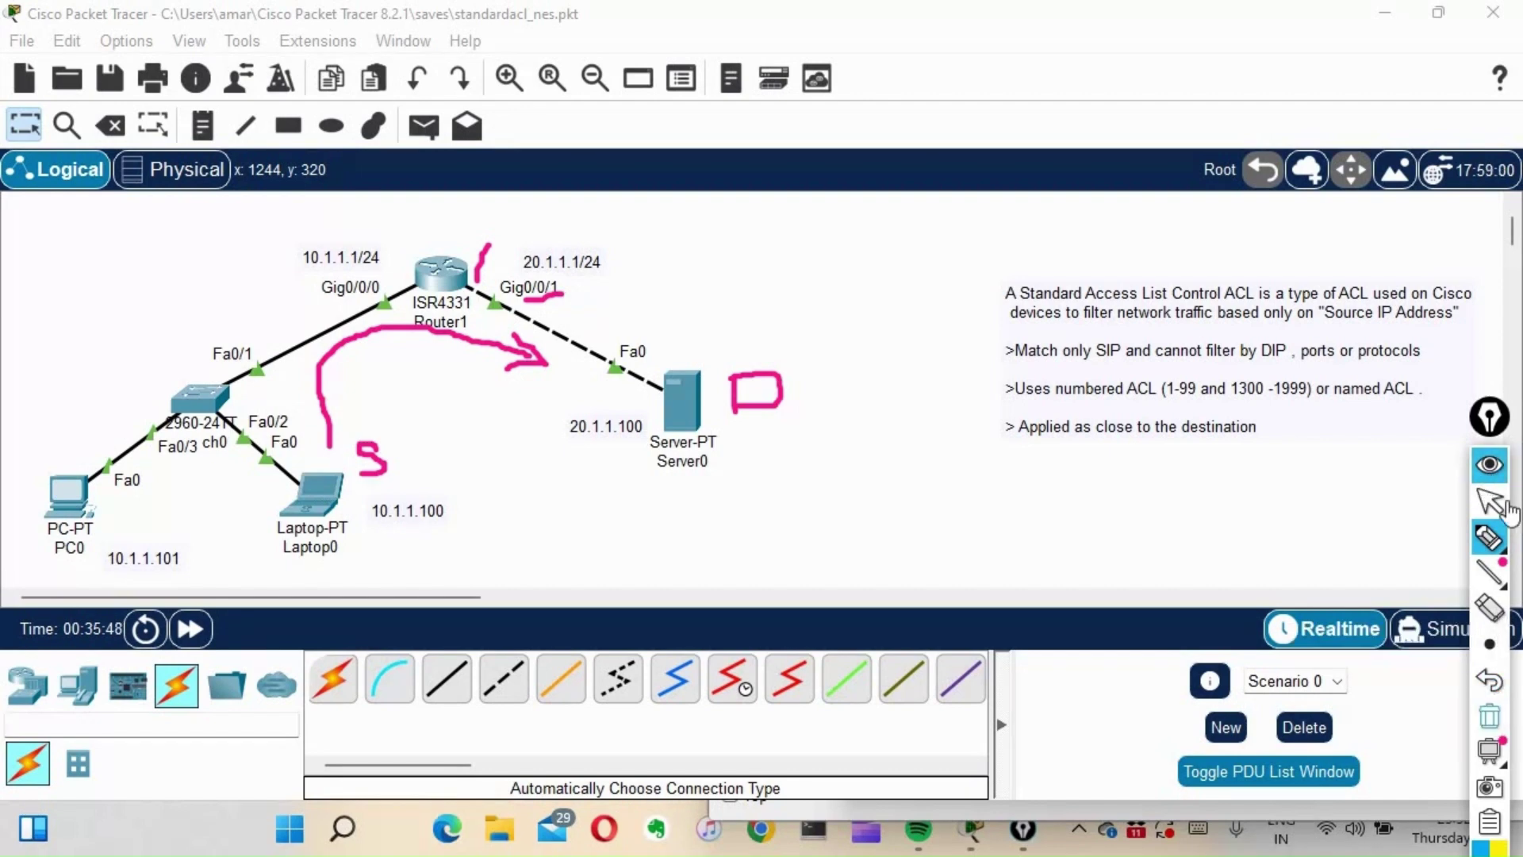
pyautogui.click(1490, 464)
pyautogui.click(1490, 416)
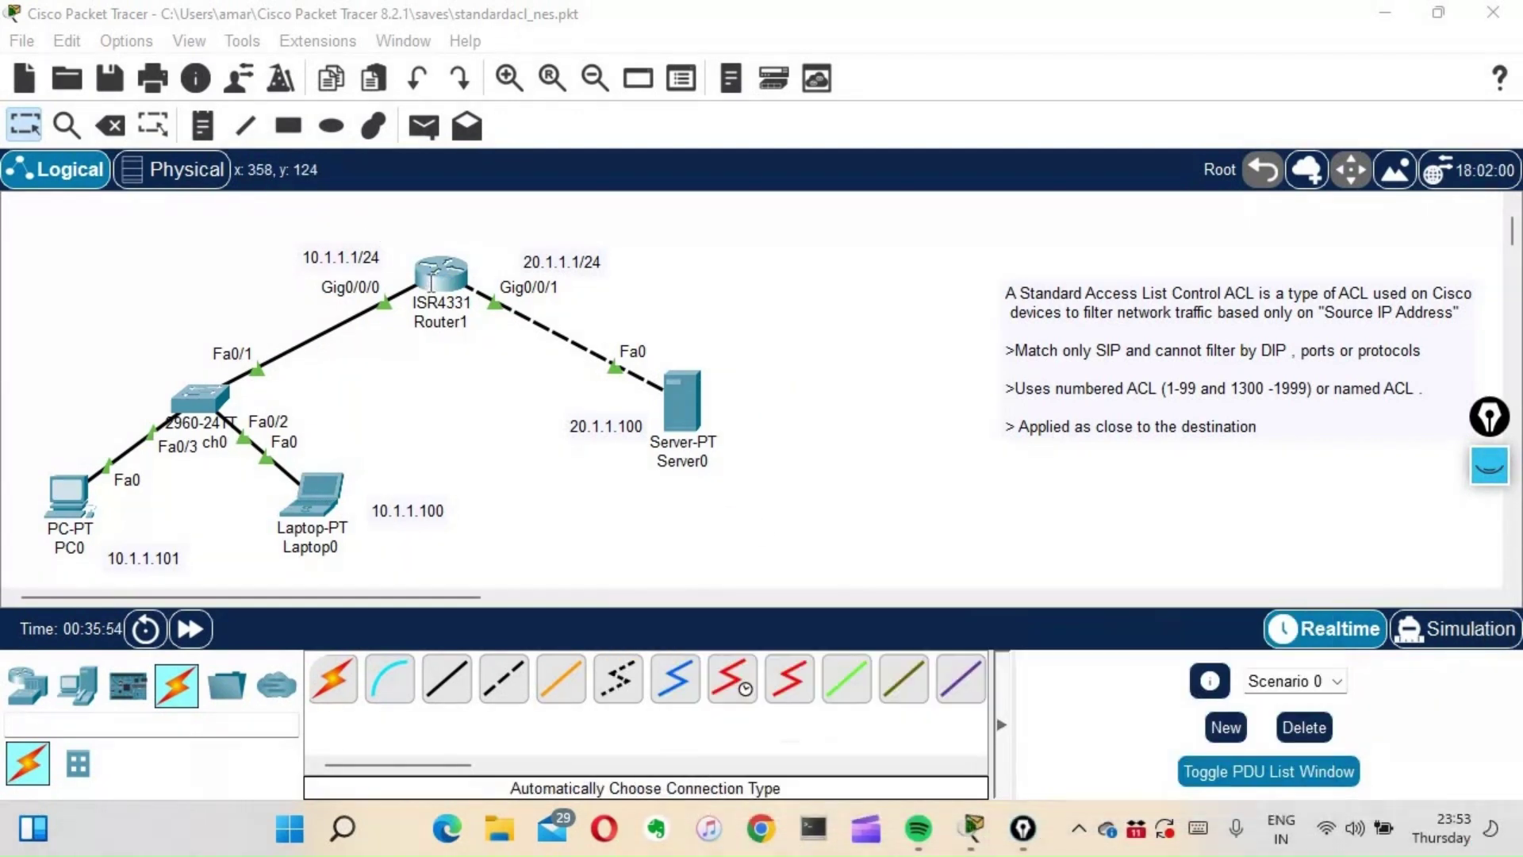
# Step: In Router1's CLI, enter config t and interface gi0/0/1
pyautogui.click(430, 282)
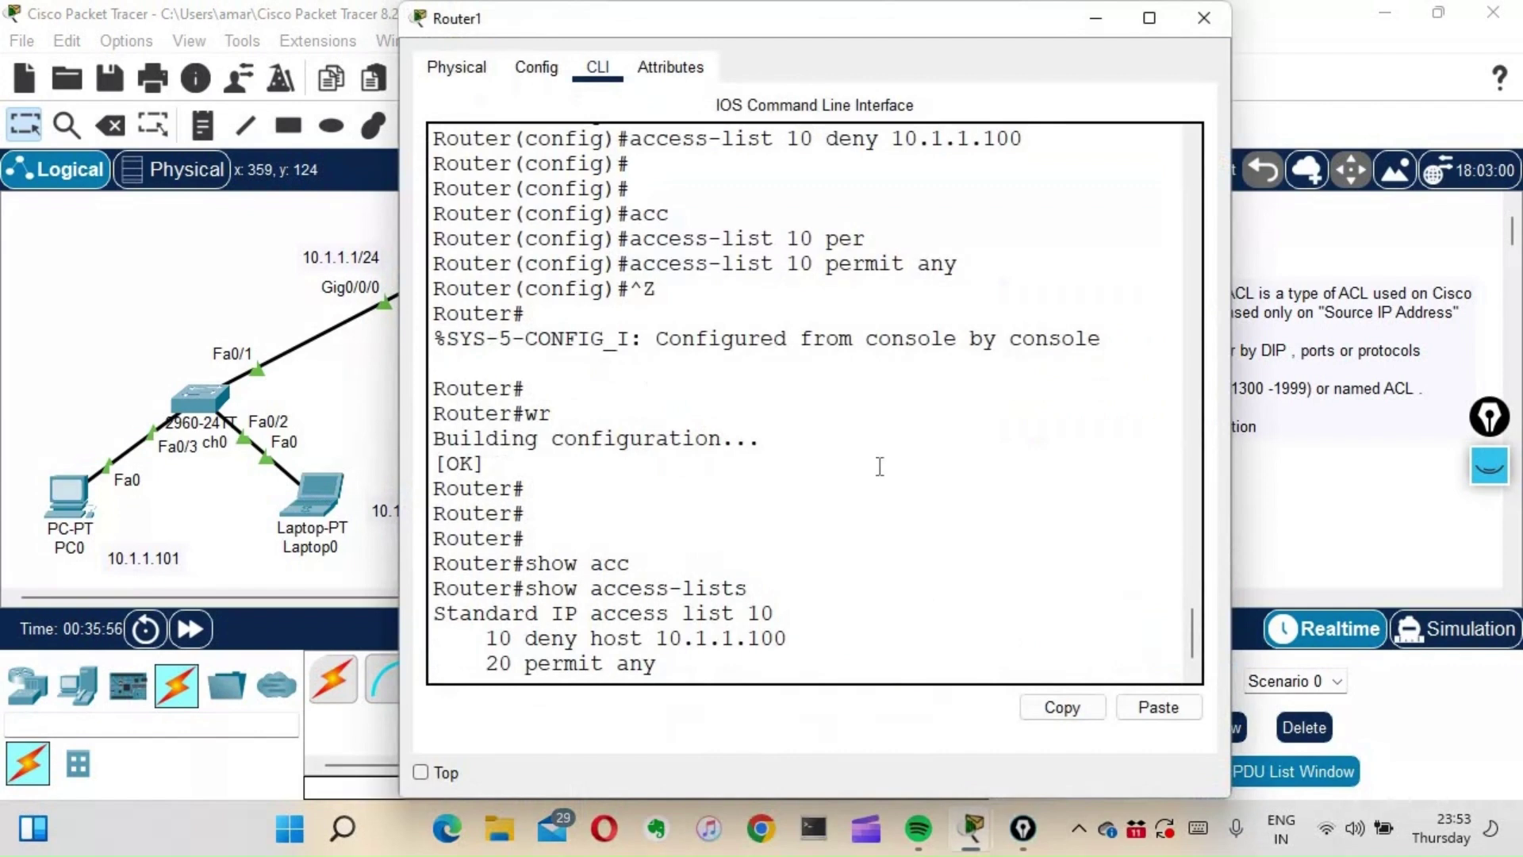
pyautogui.press('Return')
pyautogui.press('Return')
pyautogui.press('Return')
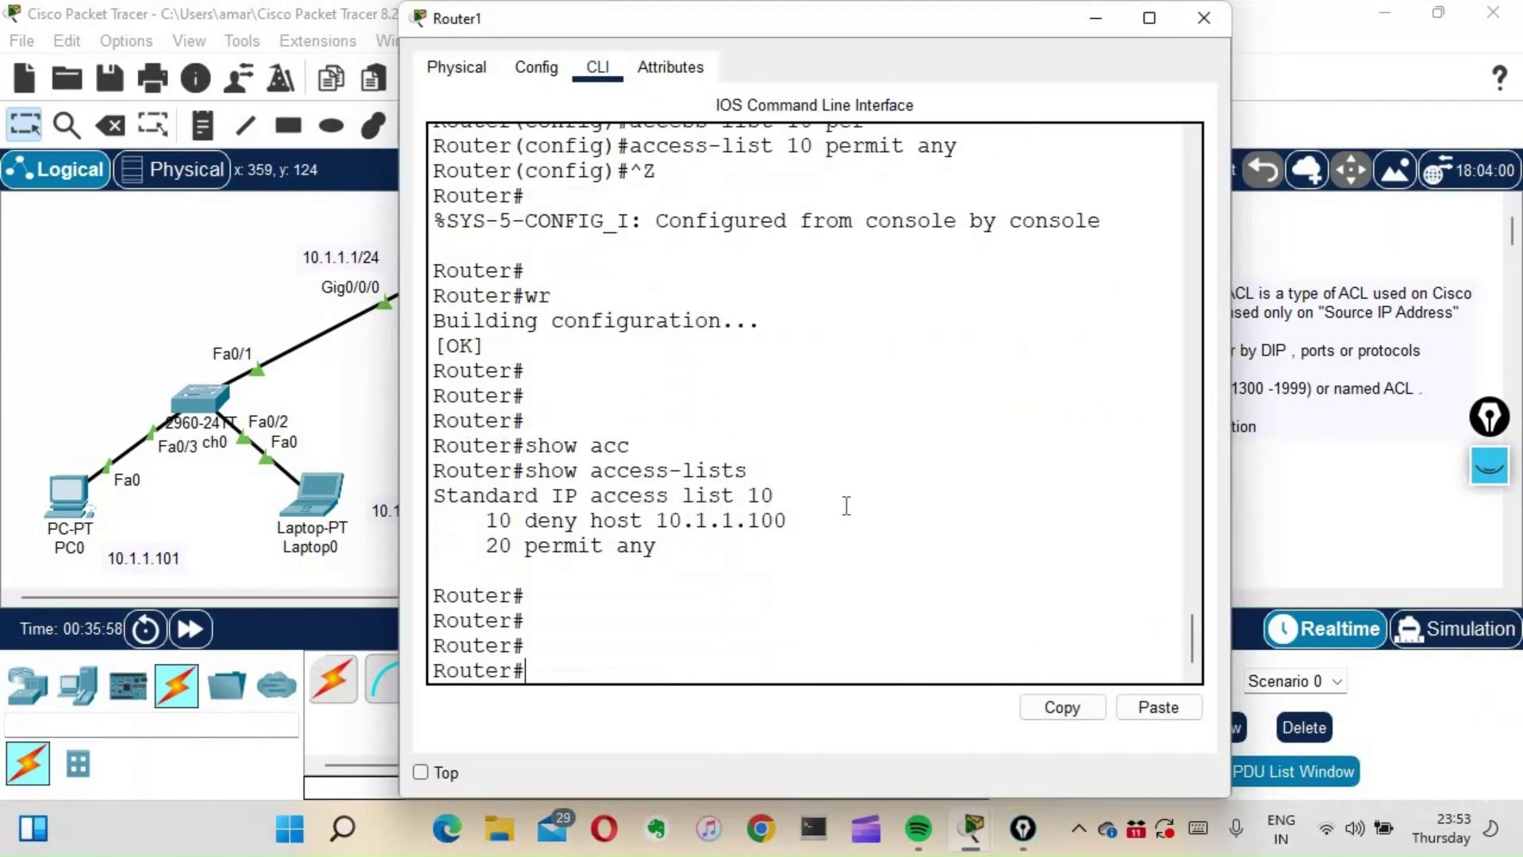
pyautogui.moveTo(758, 18); pyautogui.dragTo(827, 17)
pyautogui.press('Return')
pyautogui.press('Return')
pyautogui.press('Return')
pyautogui.write('c')
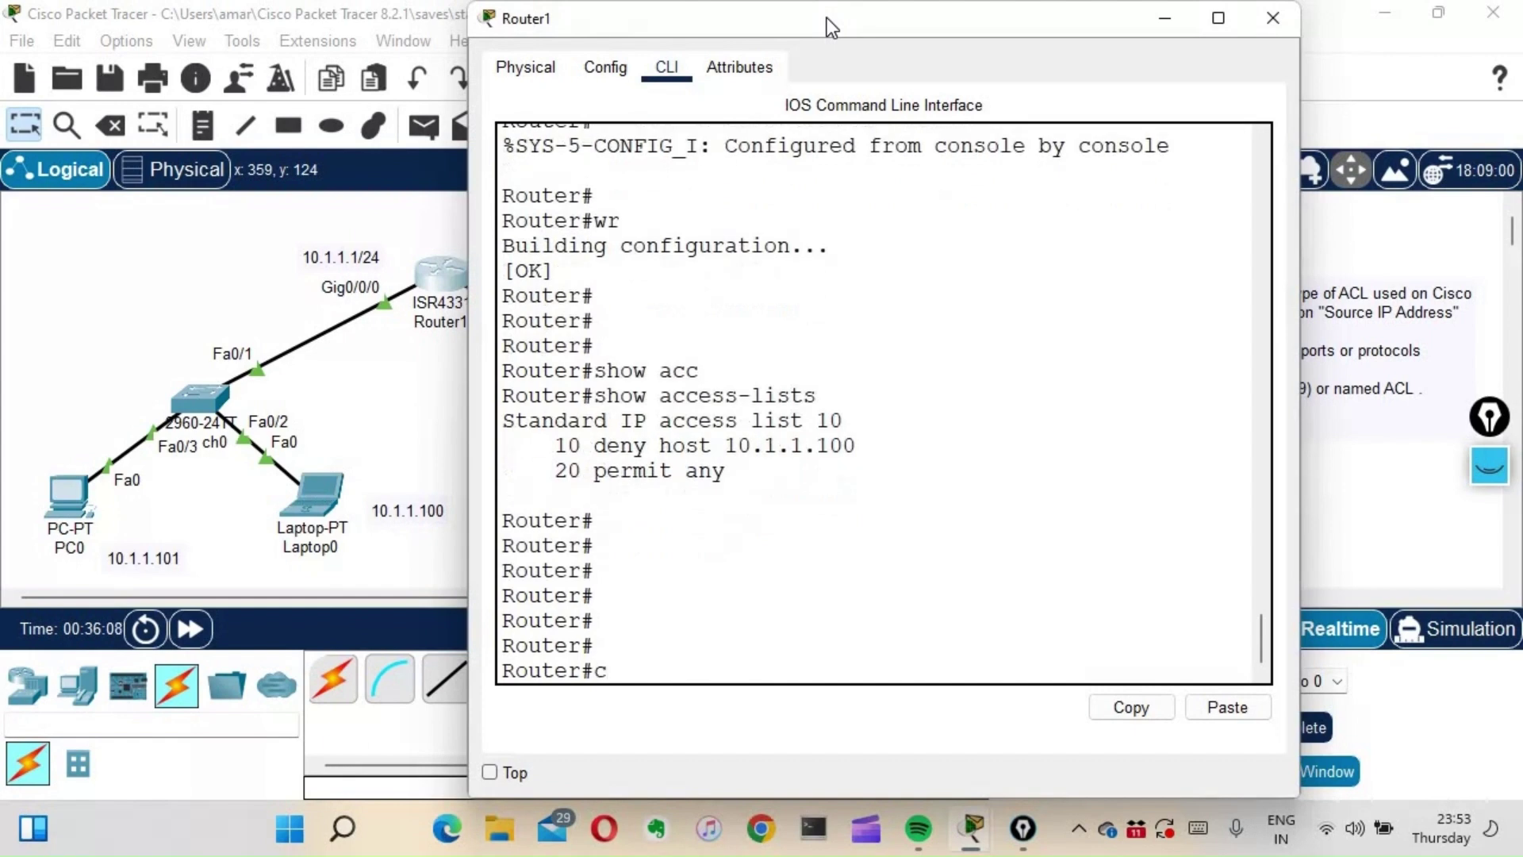
pyautogui.write('onfig t')
pyautogui.press('Return')
pyautogui.press('Return')
pyautogui.write('int')
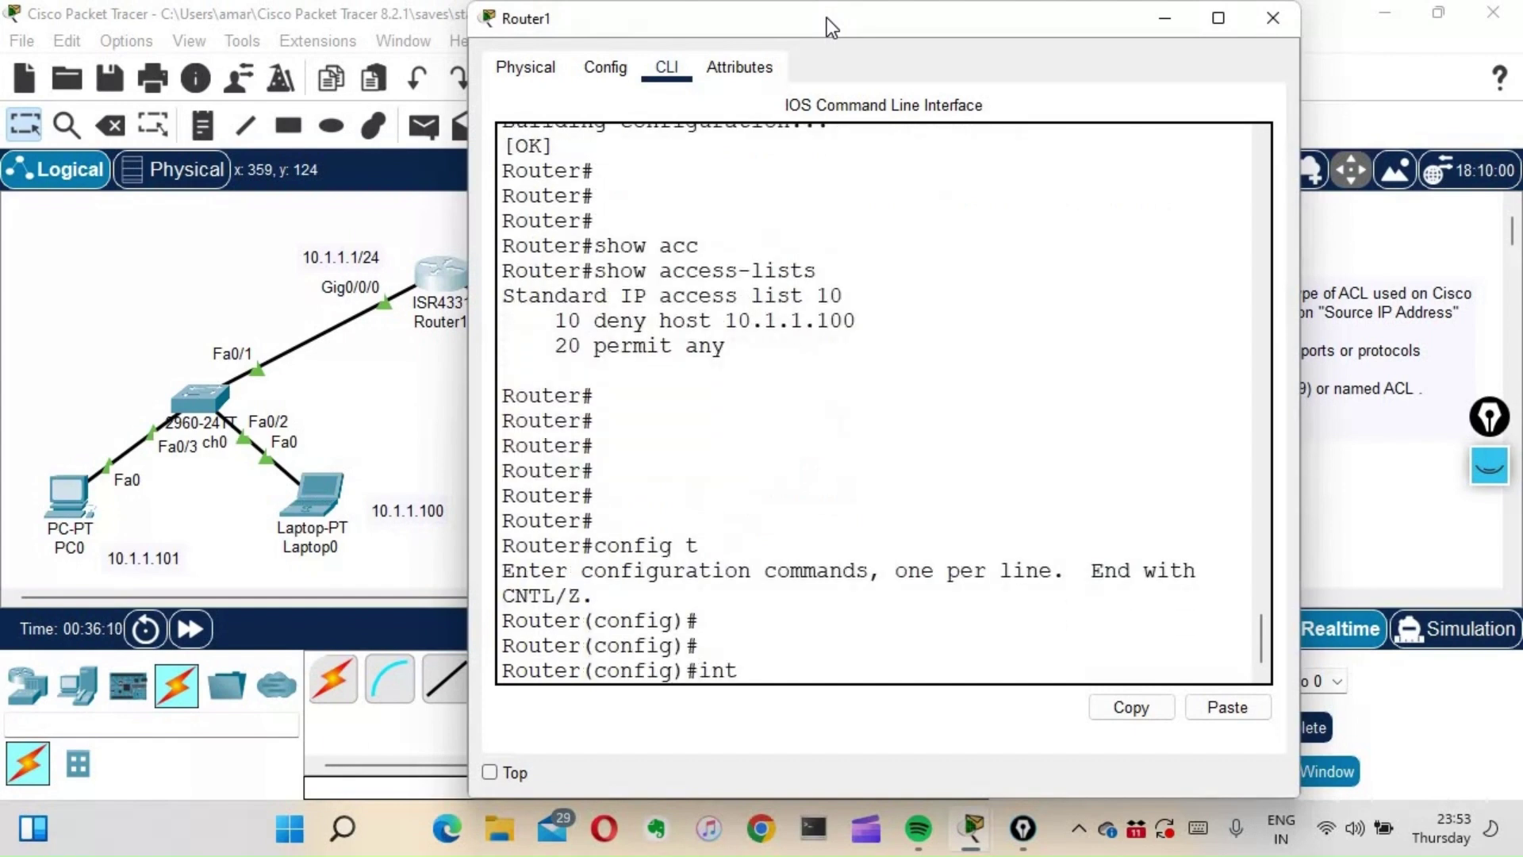
pyautogui.moveTo(826, 18); pyautogui.dragTo(962, 27)
pyautogui.write('g')
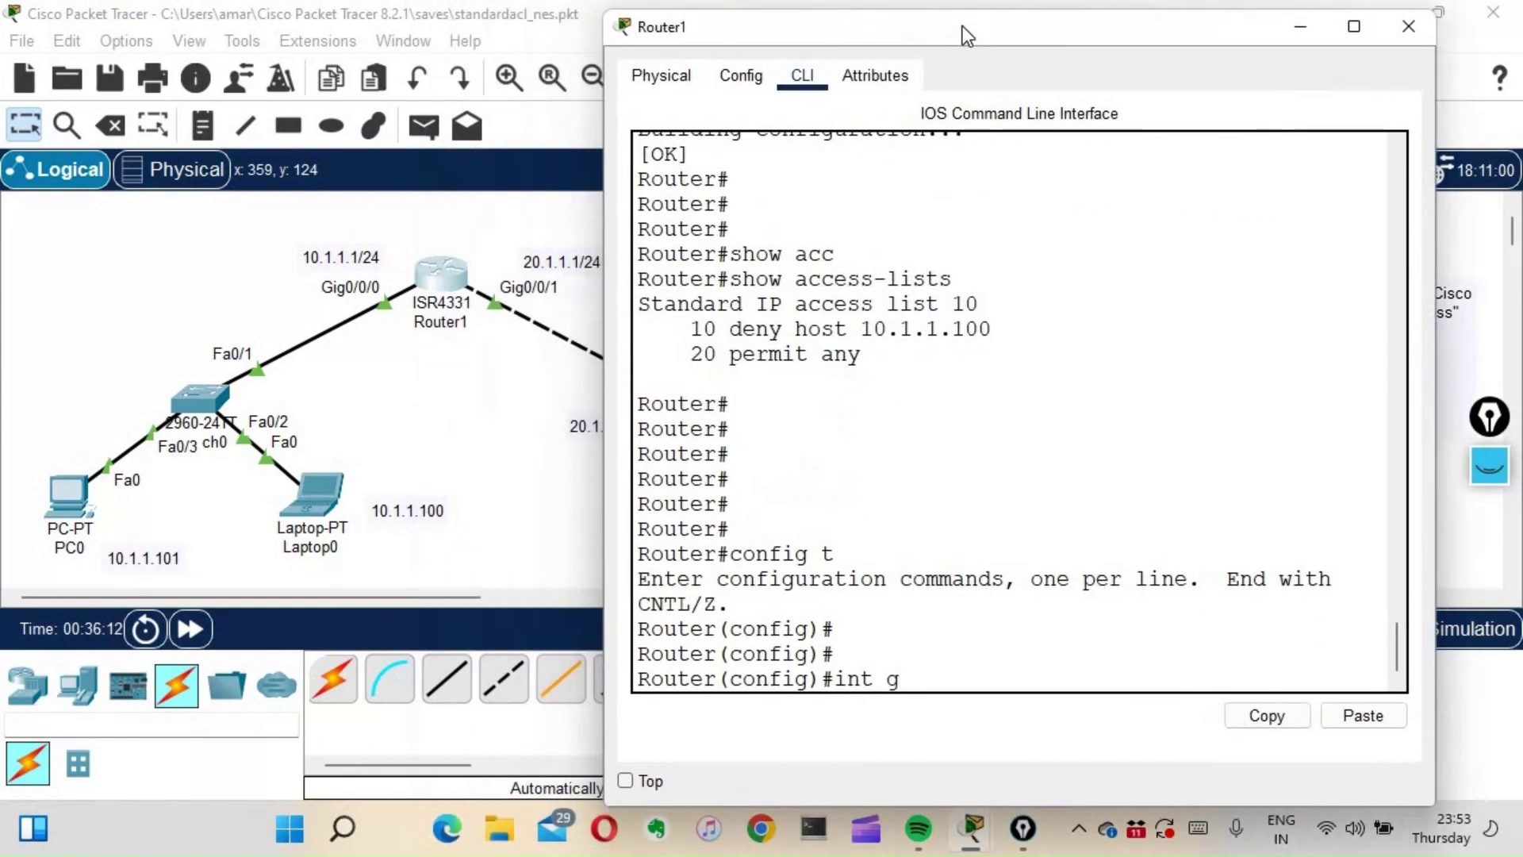
pyautogui.write('i0/0/1')
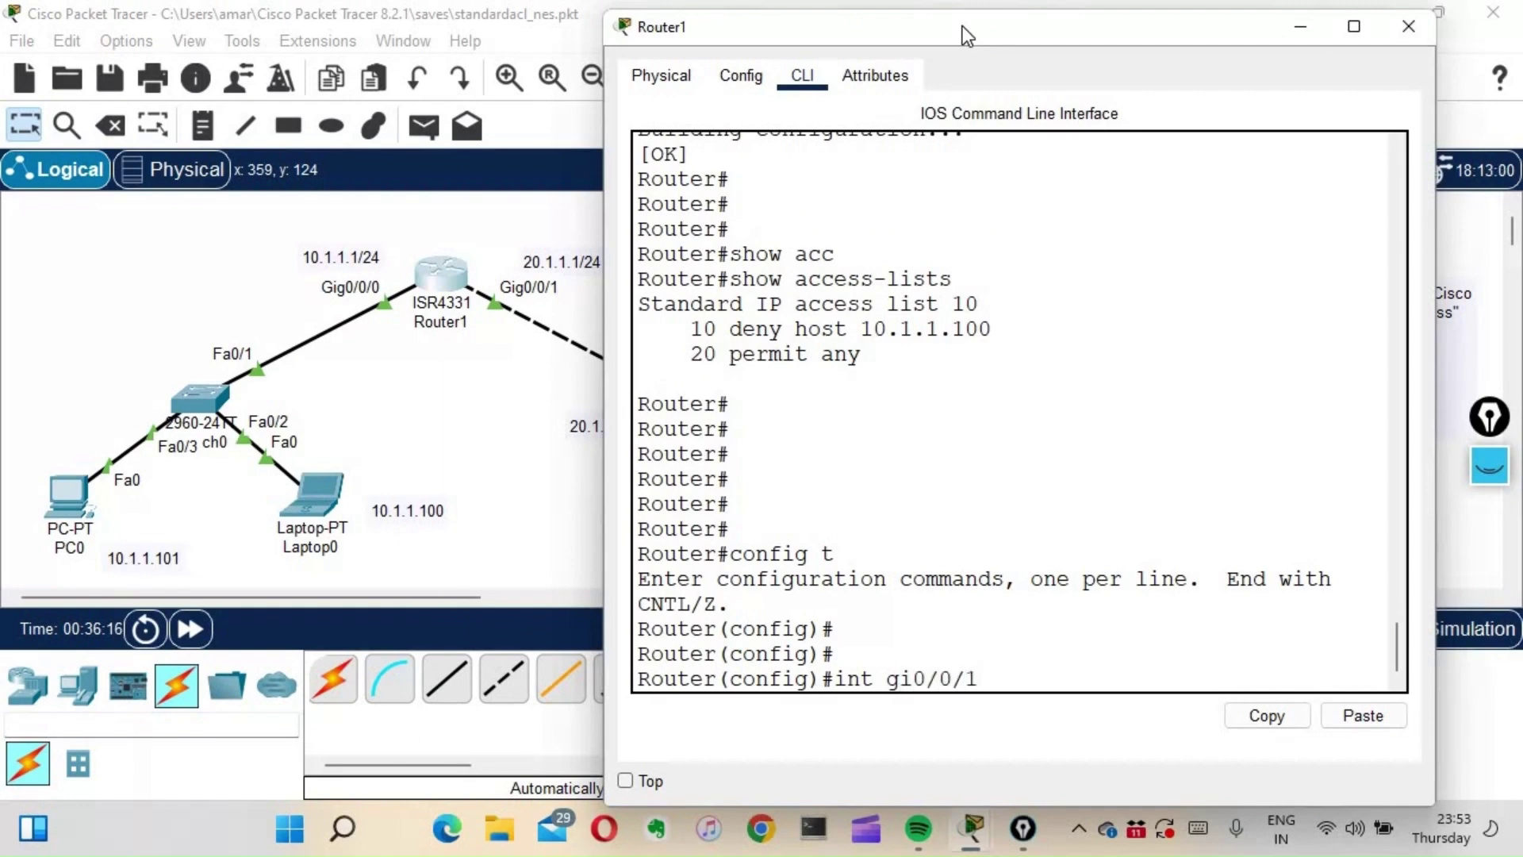
pyautogui.press('Return')
pyautogui.press('Return')
pyautogui.press('Return')
pyautogui.press('Return')
# Step: Apply ip access-group 10 out on Gi0/0/1, exit, and save with wr
pyautogui.moveTo(967, 23); pyautogui.dragTo(968, 17)
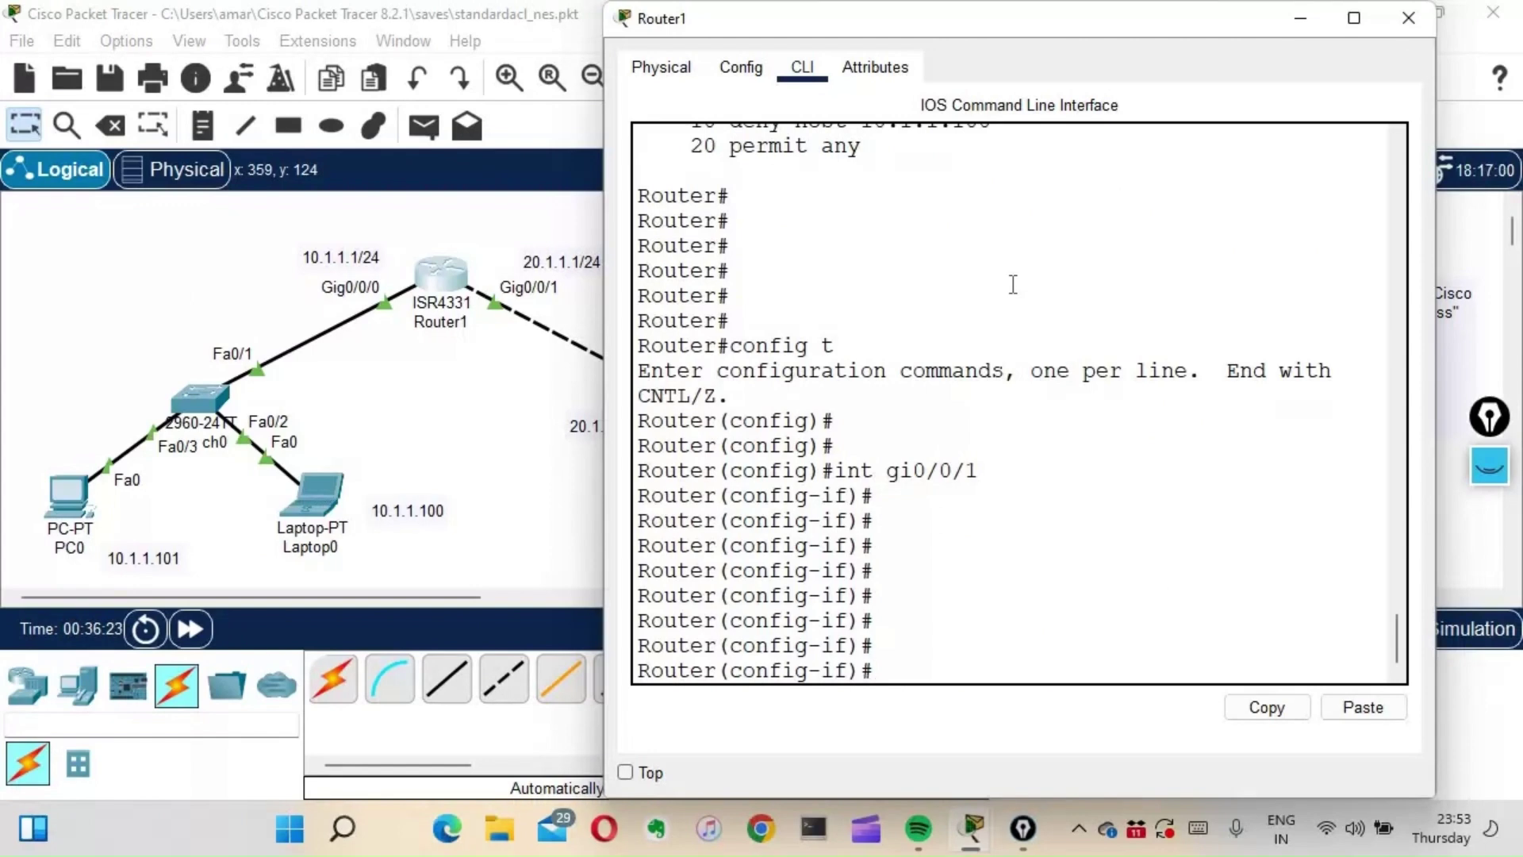
pyautogui.write('ip acc')
pyautogui.press('Tab')
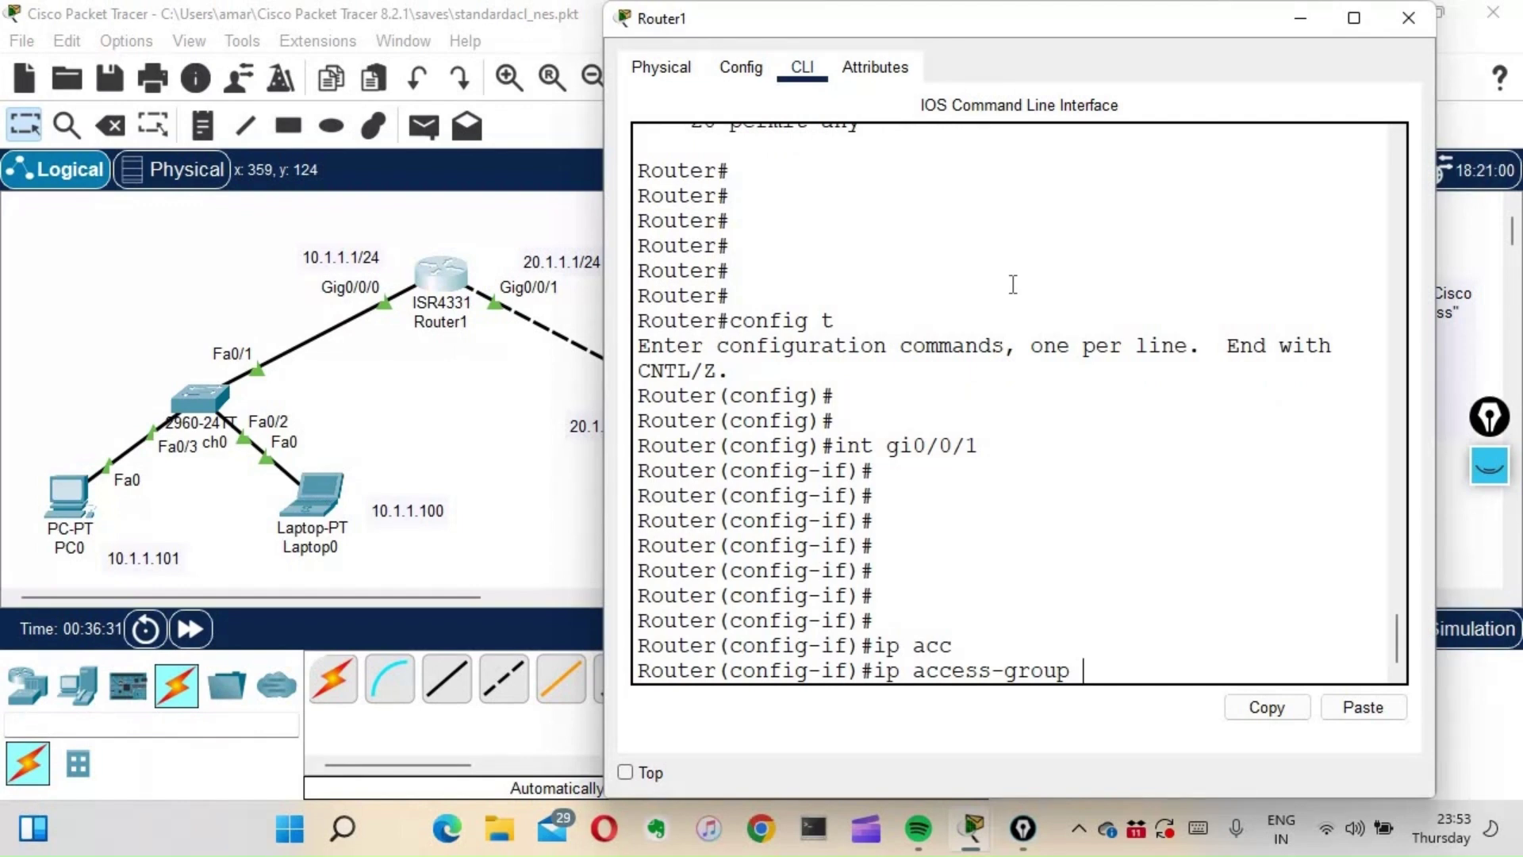
pyautogui.write('10 out')
pyautogui.press('Return')
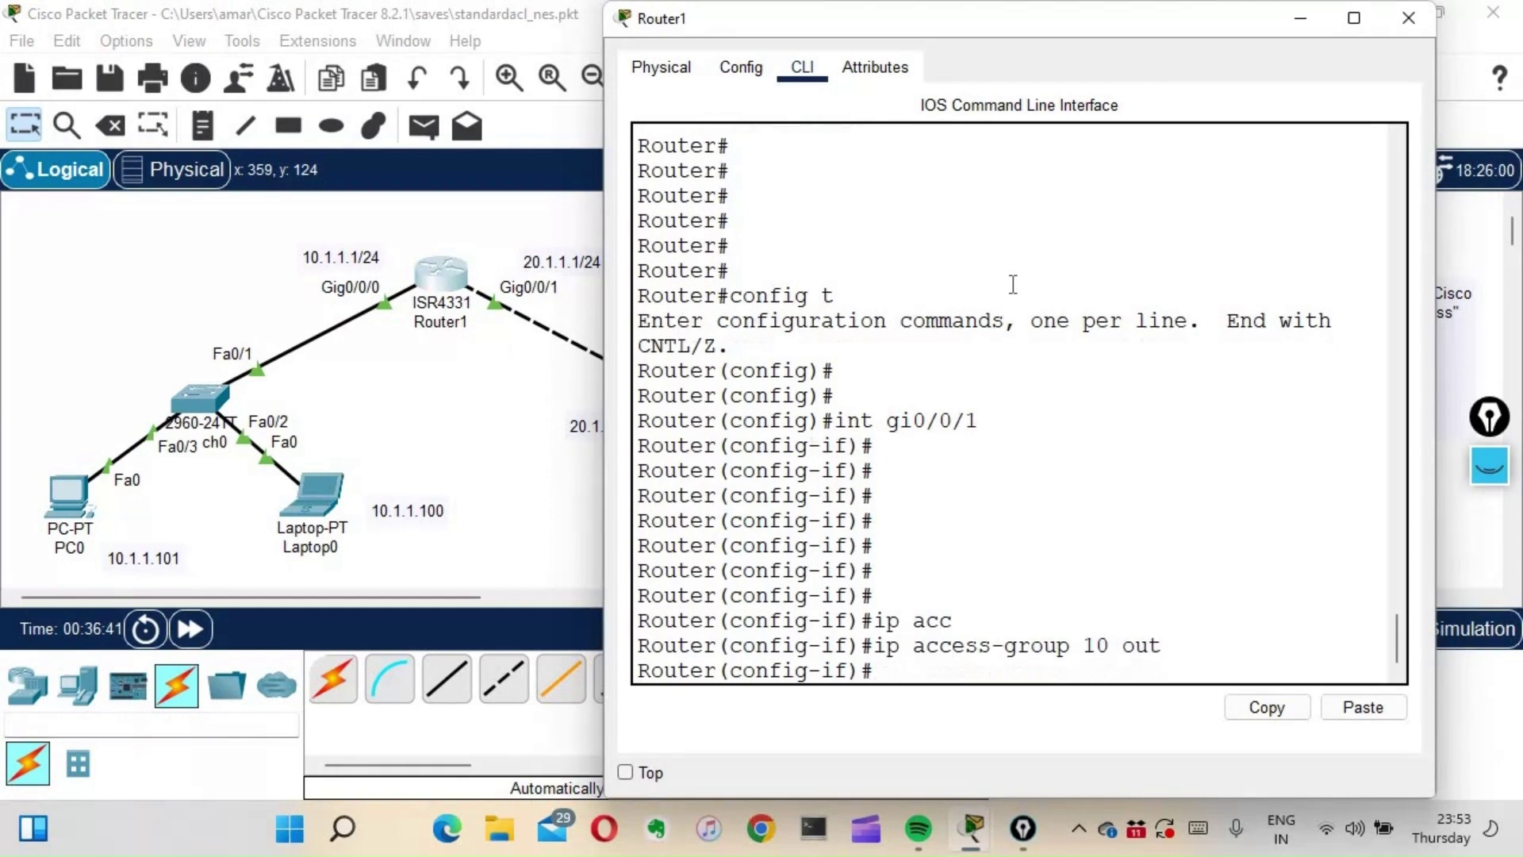
pyautogui.hotkey('ctrl', 'z')
pyautogui.press('Return')
pyautogui.write('wr')
pyautogui.press('Return')
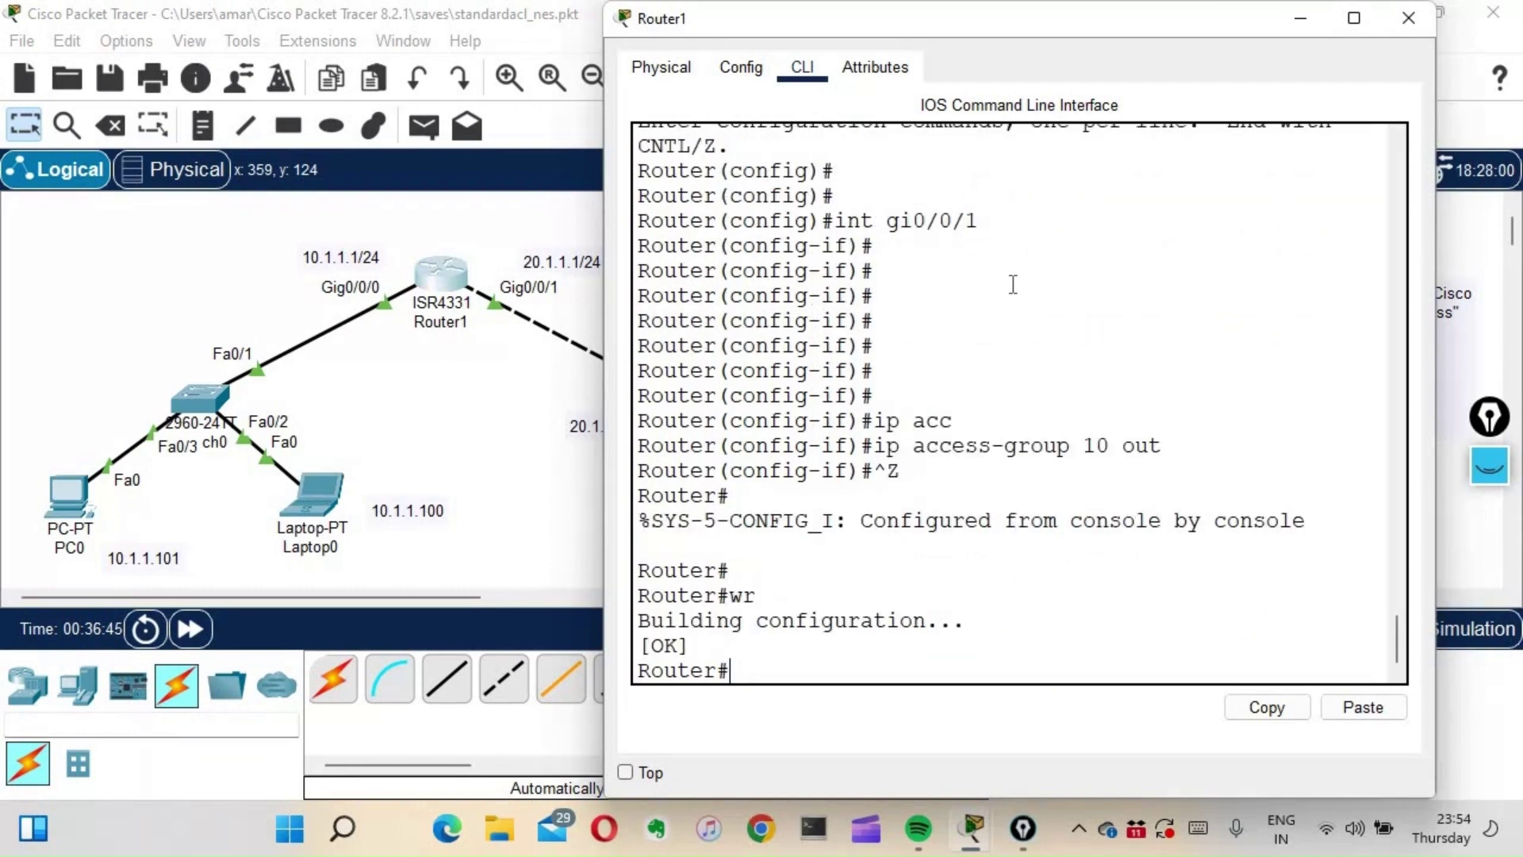
# Step: Rerun PC0's traceroute and ping to 20.1.1.100 and see replies arrive
pyautogui.click(488, 466)
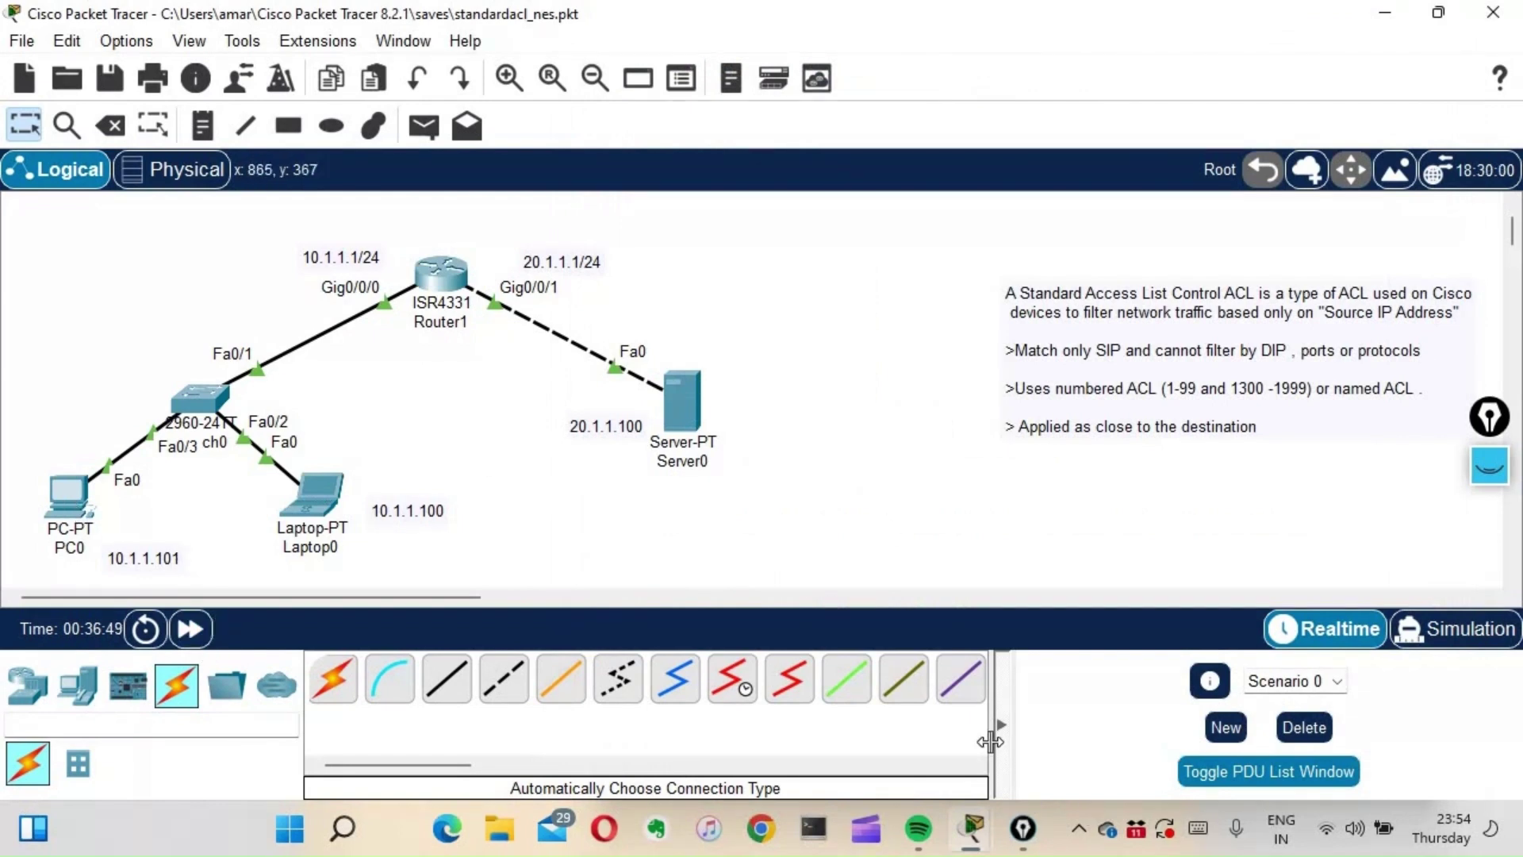
pyautogui.click(68, 496)
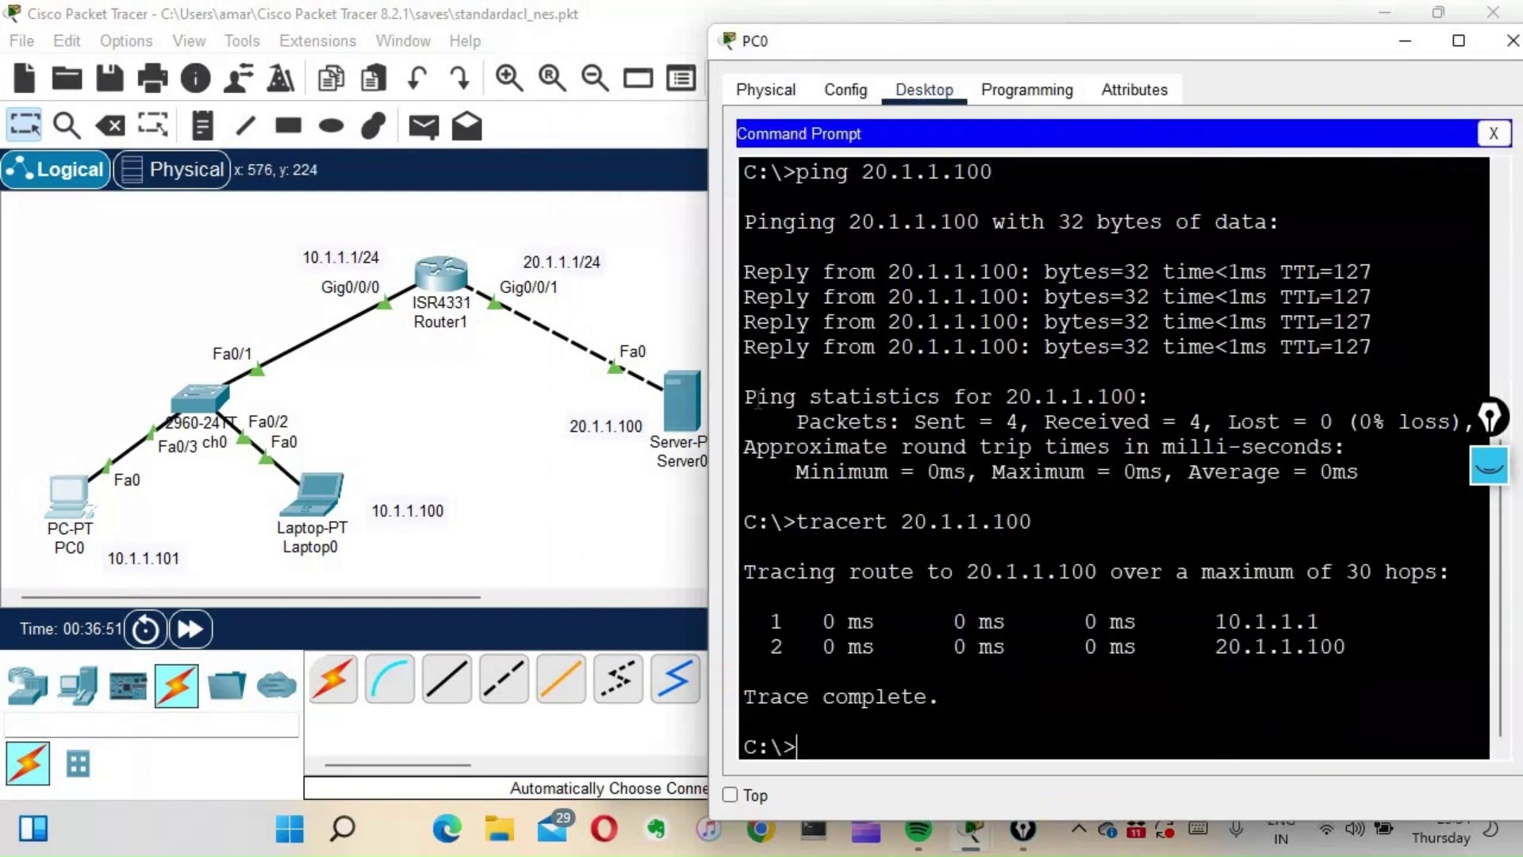
pyautogui.press('Up')
pyautogui.press('Up')
pyautogui.press('Return')
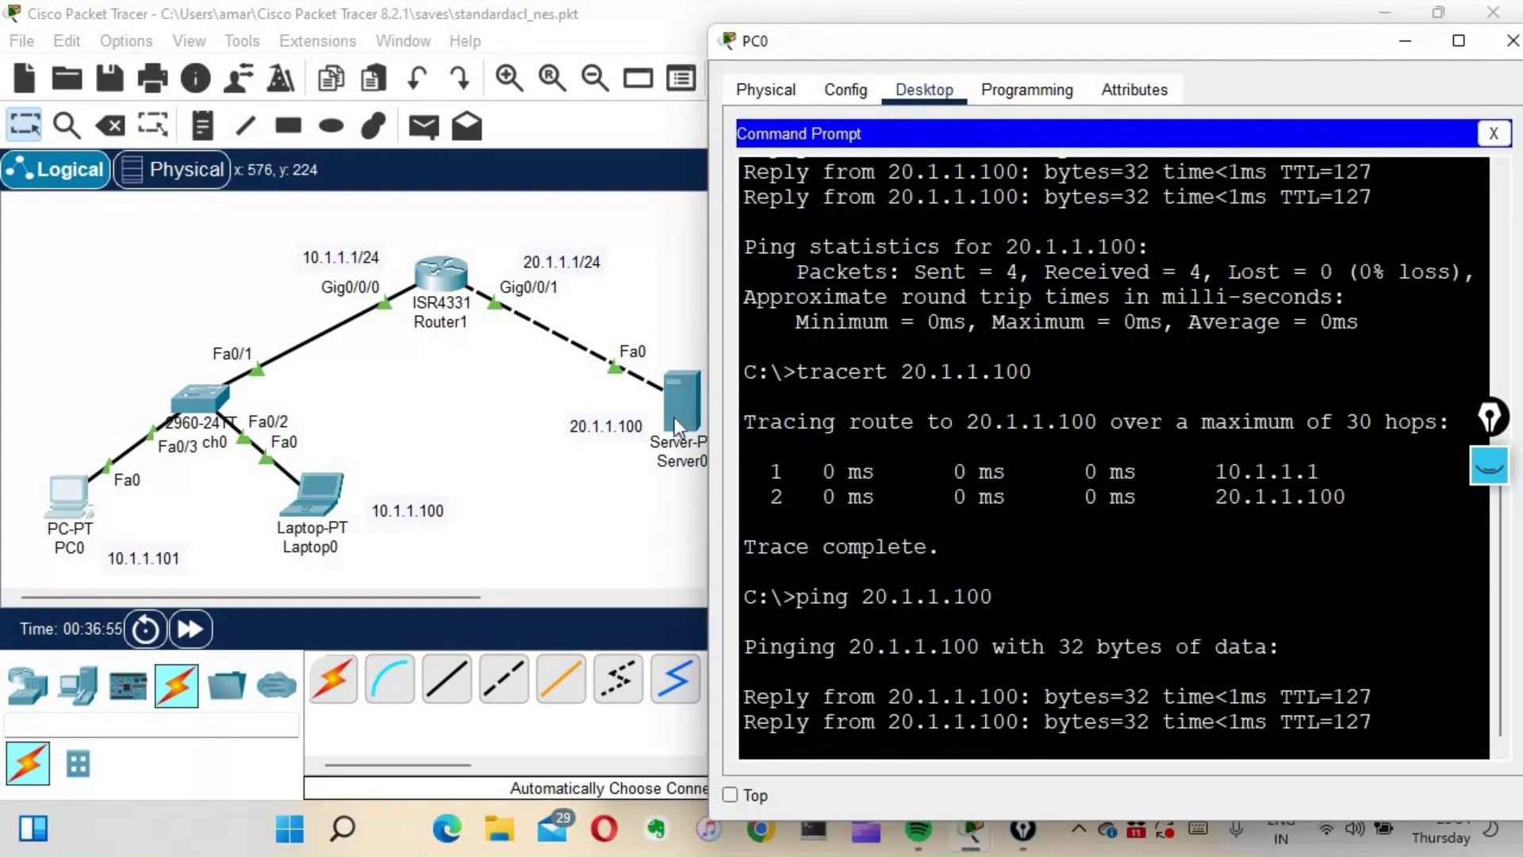
# Step: Rerun Laptop0's ping to 20.1.1.100 and see it fail as unreachable
pyautogui.click(327, 504)
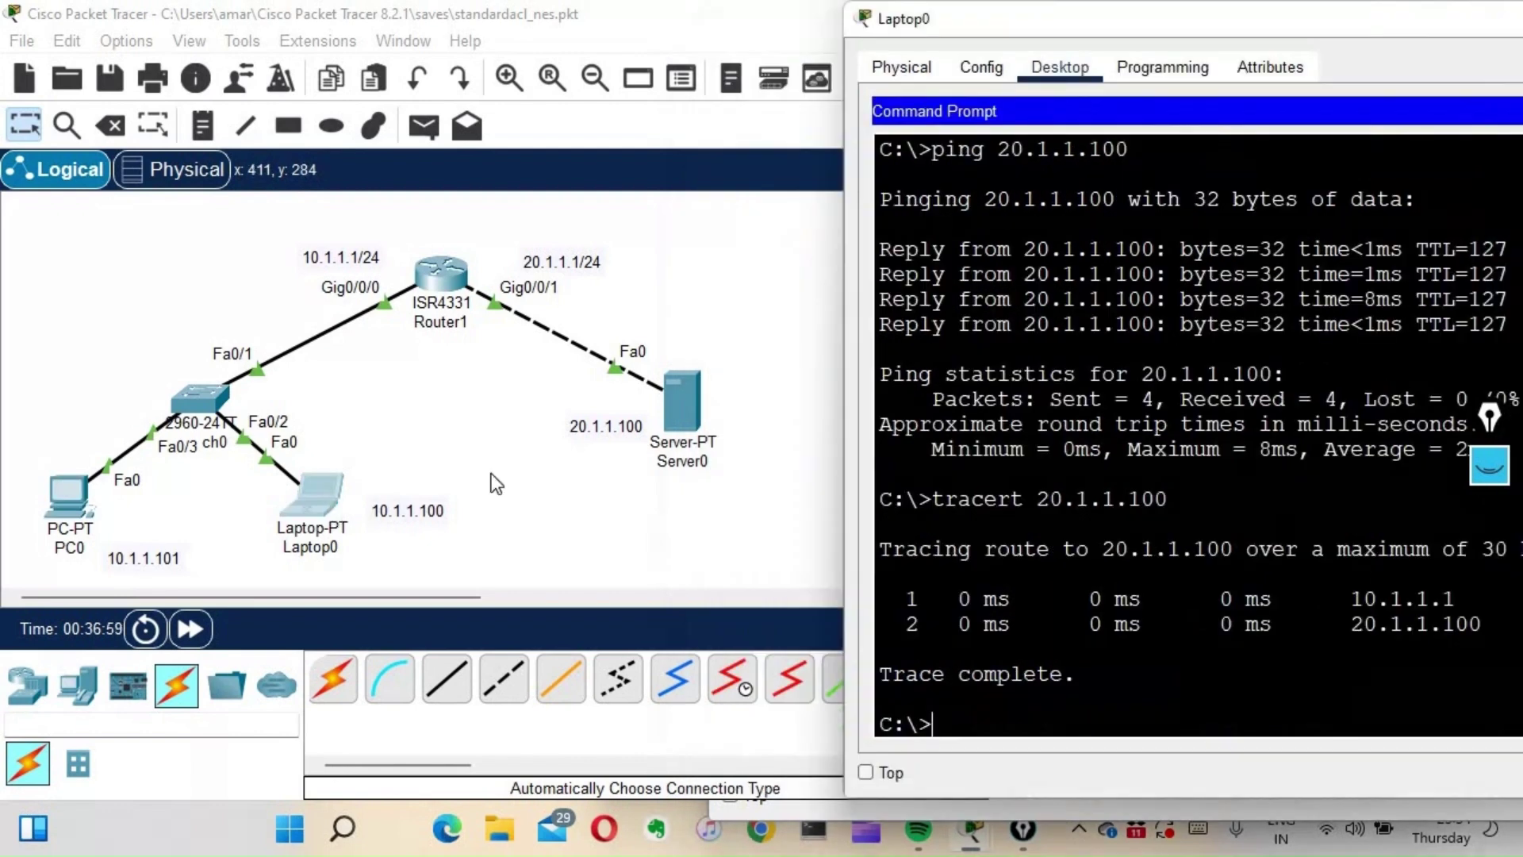
pyautogui.press('Up')
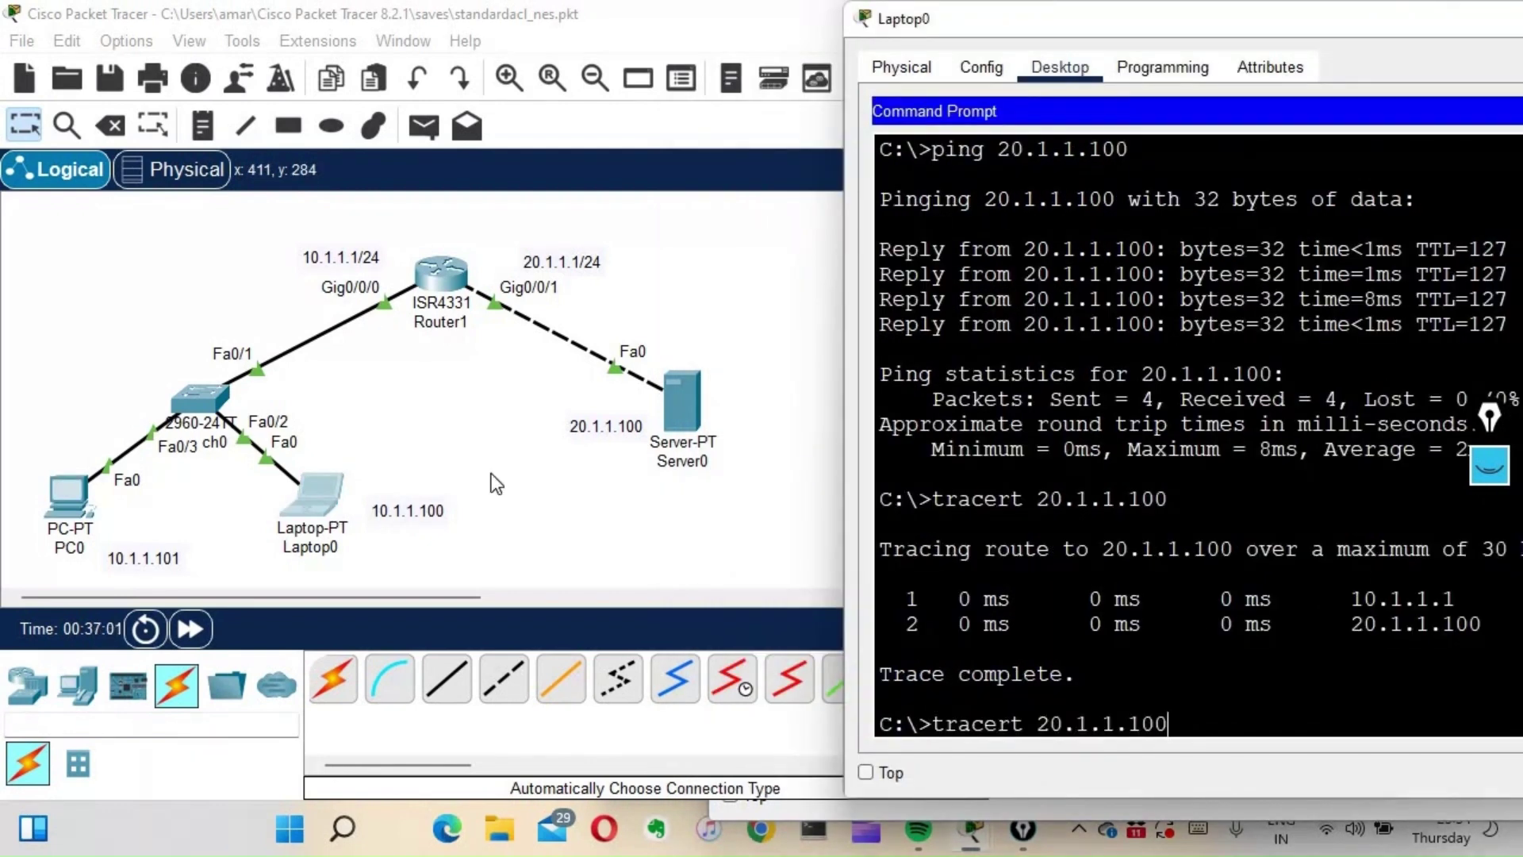
pyautogui.press('Up')
pyautogui.press('Return')
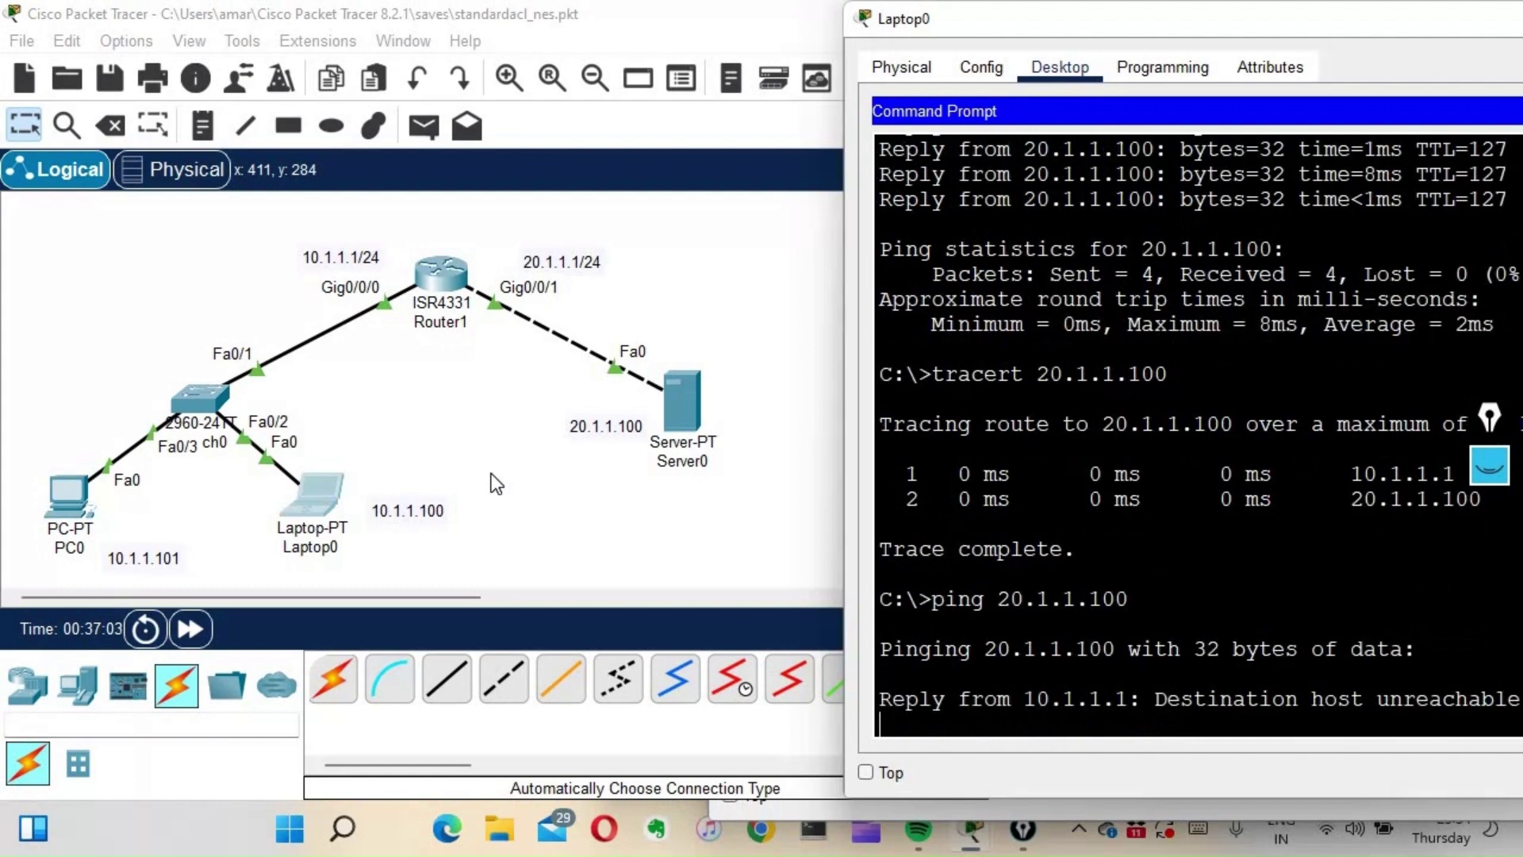
pyautogui.moveTo(985, 32); pyautogui.dragTo(798, 21)
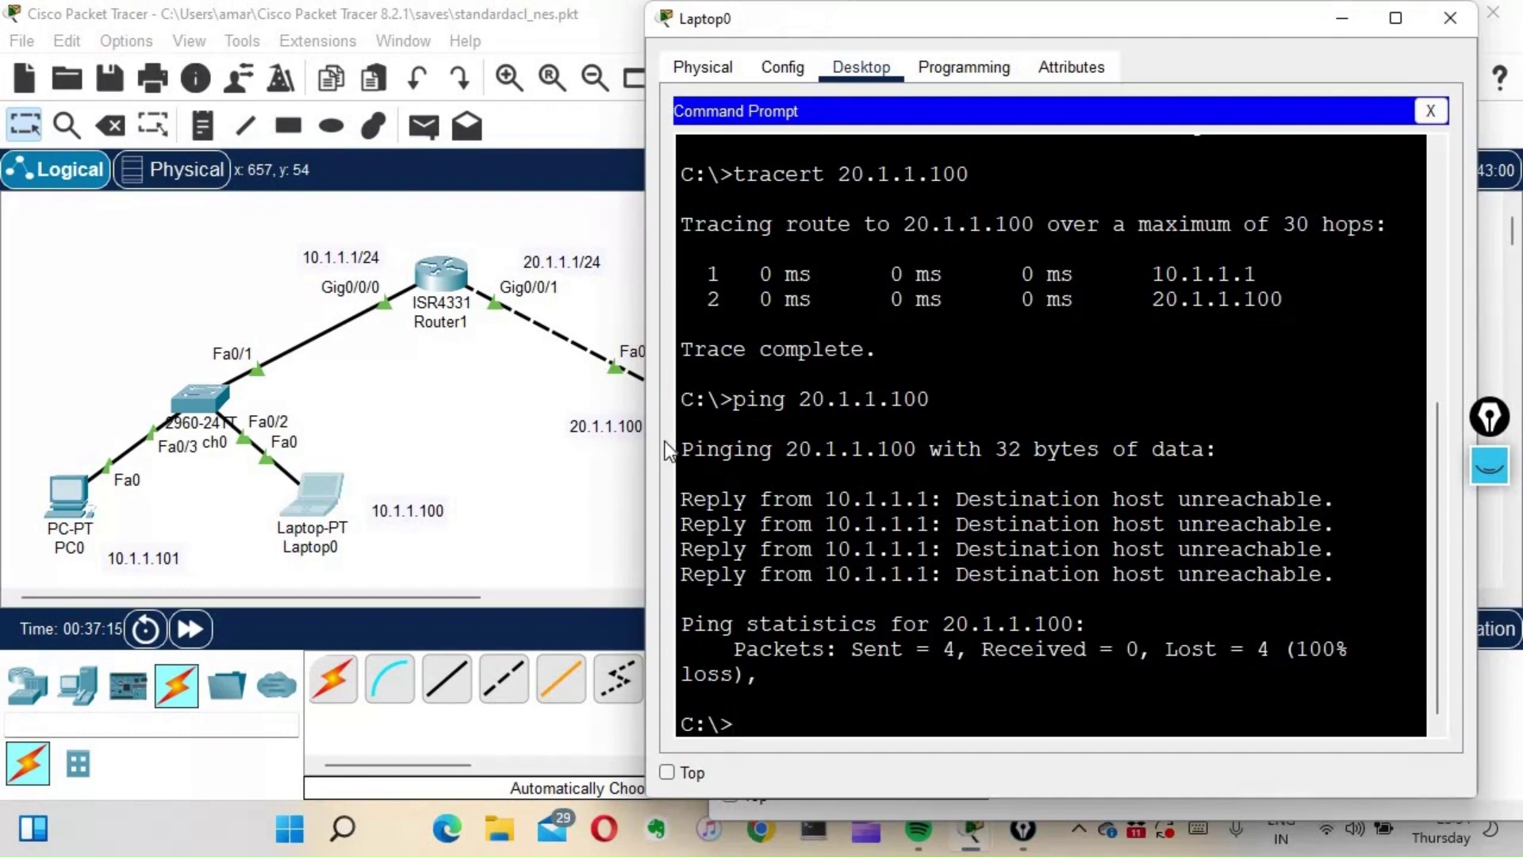
# Step: Rerun Laptop0's tracert to 20.1.1.100, see it stall at 10.1.1.1, then close Laptop0
pyautogui.press('Up')
pyautogui.press('Up')
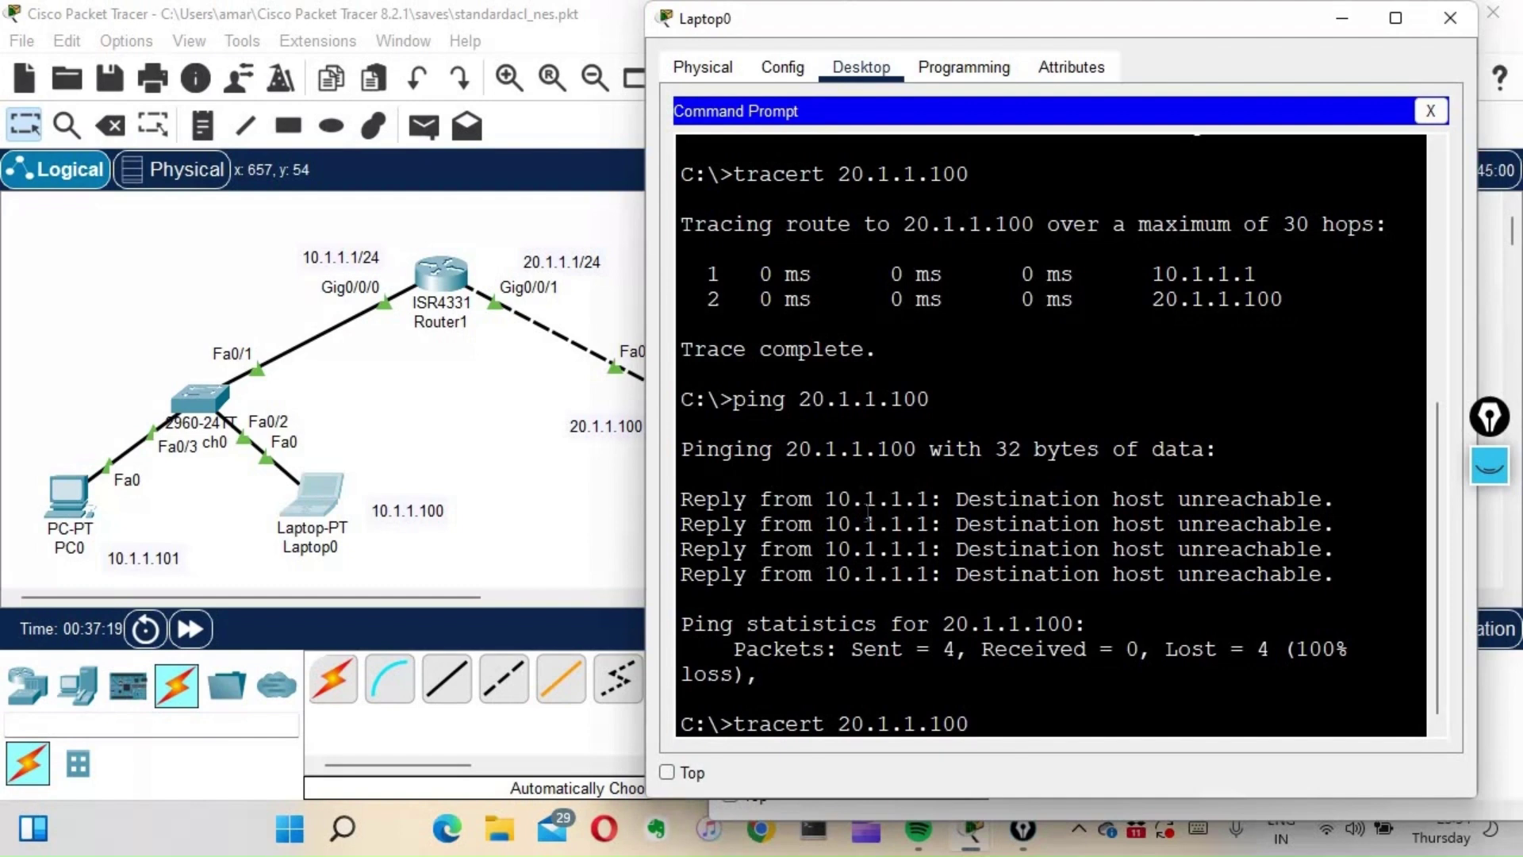
pyautogui.press('Return')
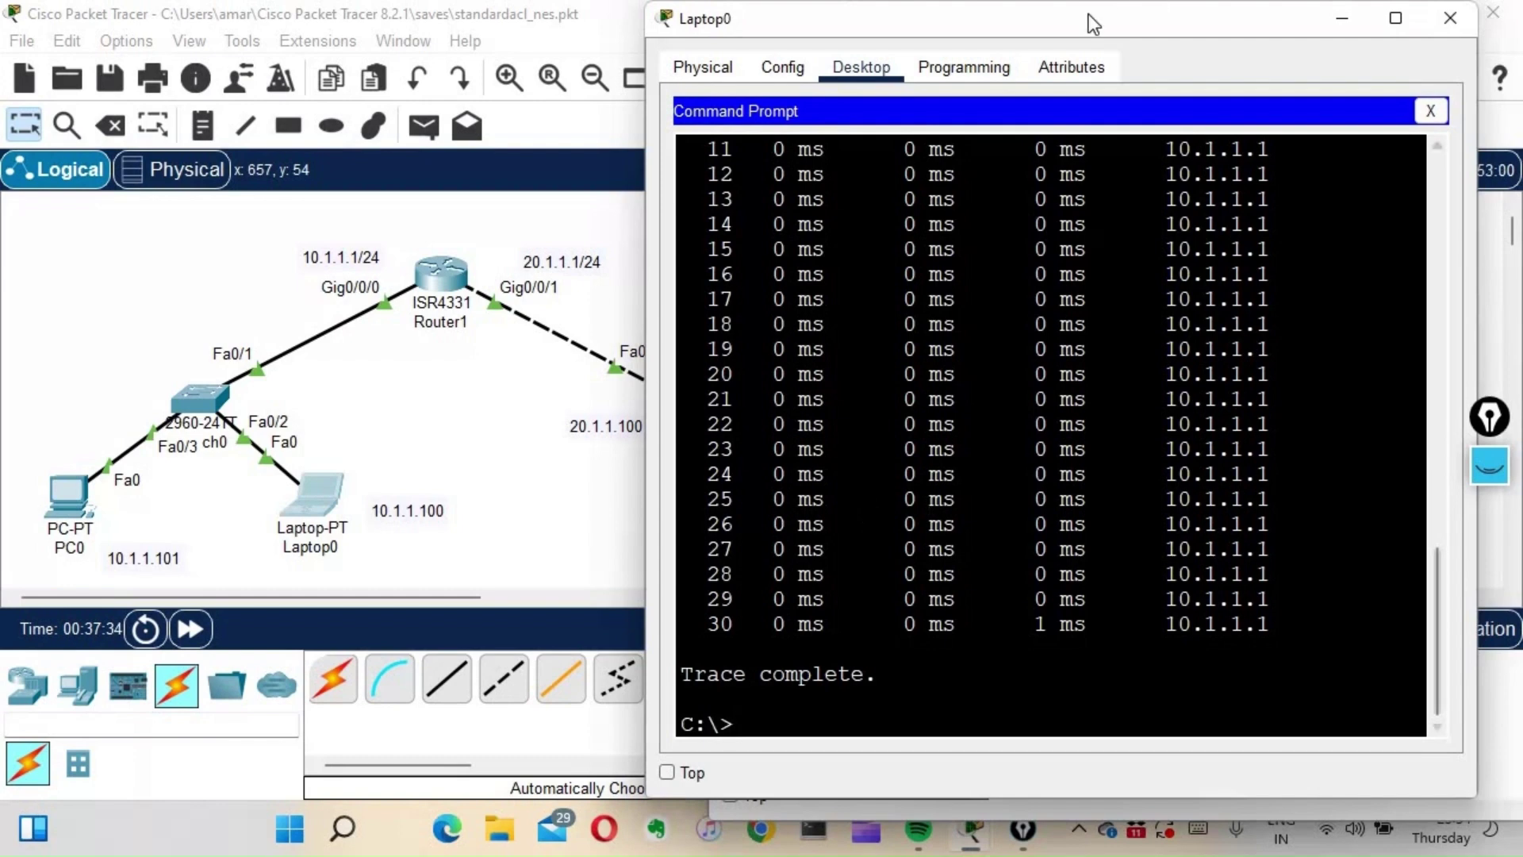
pyautogui.moveTo(1078, 18); pyautogui.dragTo(1050, 183)
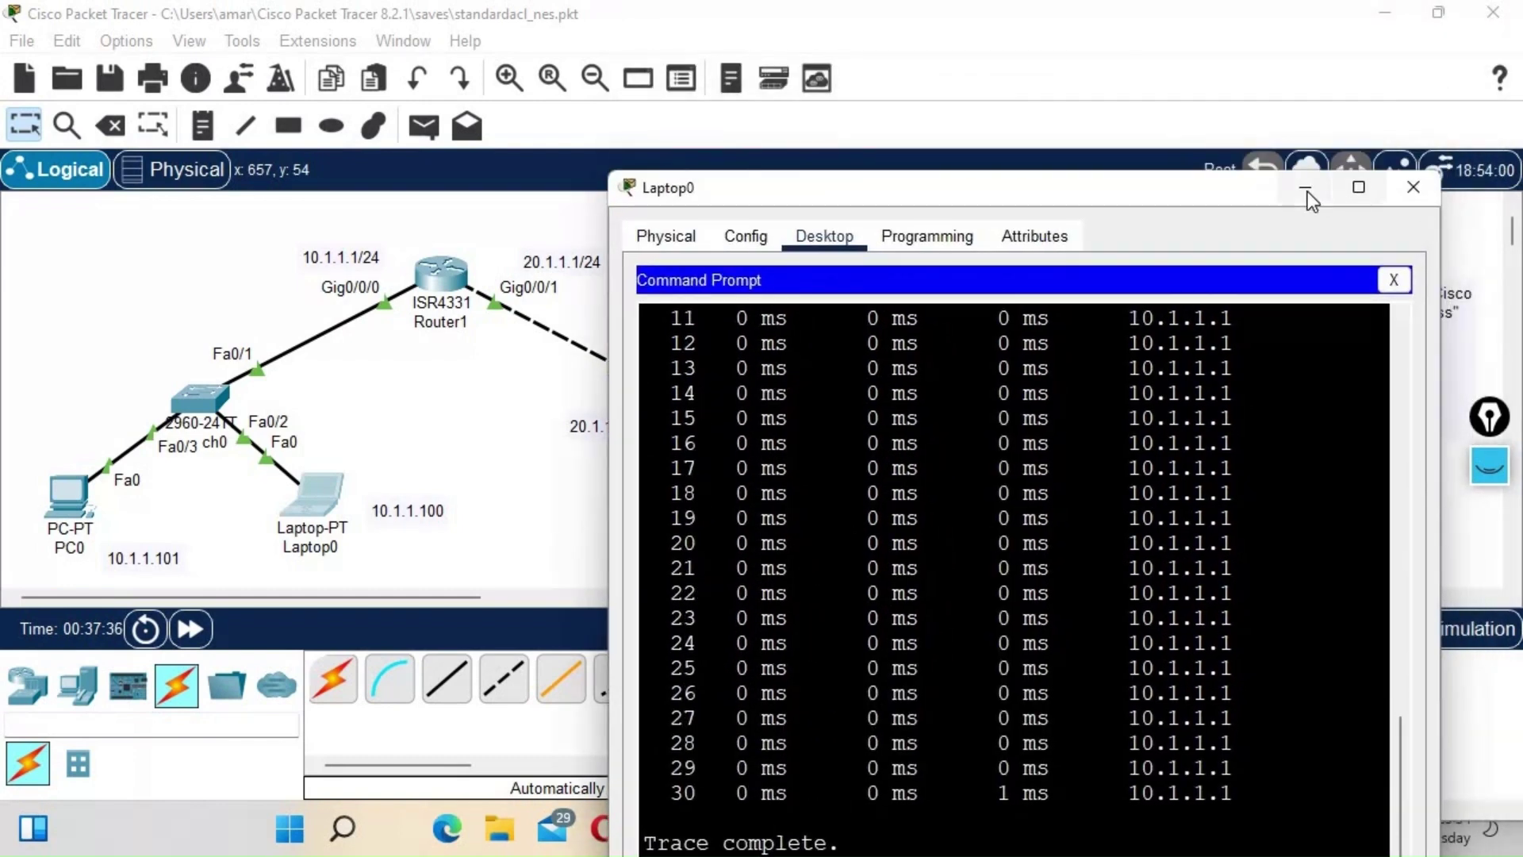
pyautogui.click(1416, 187)
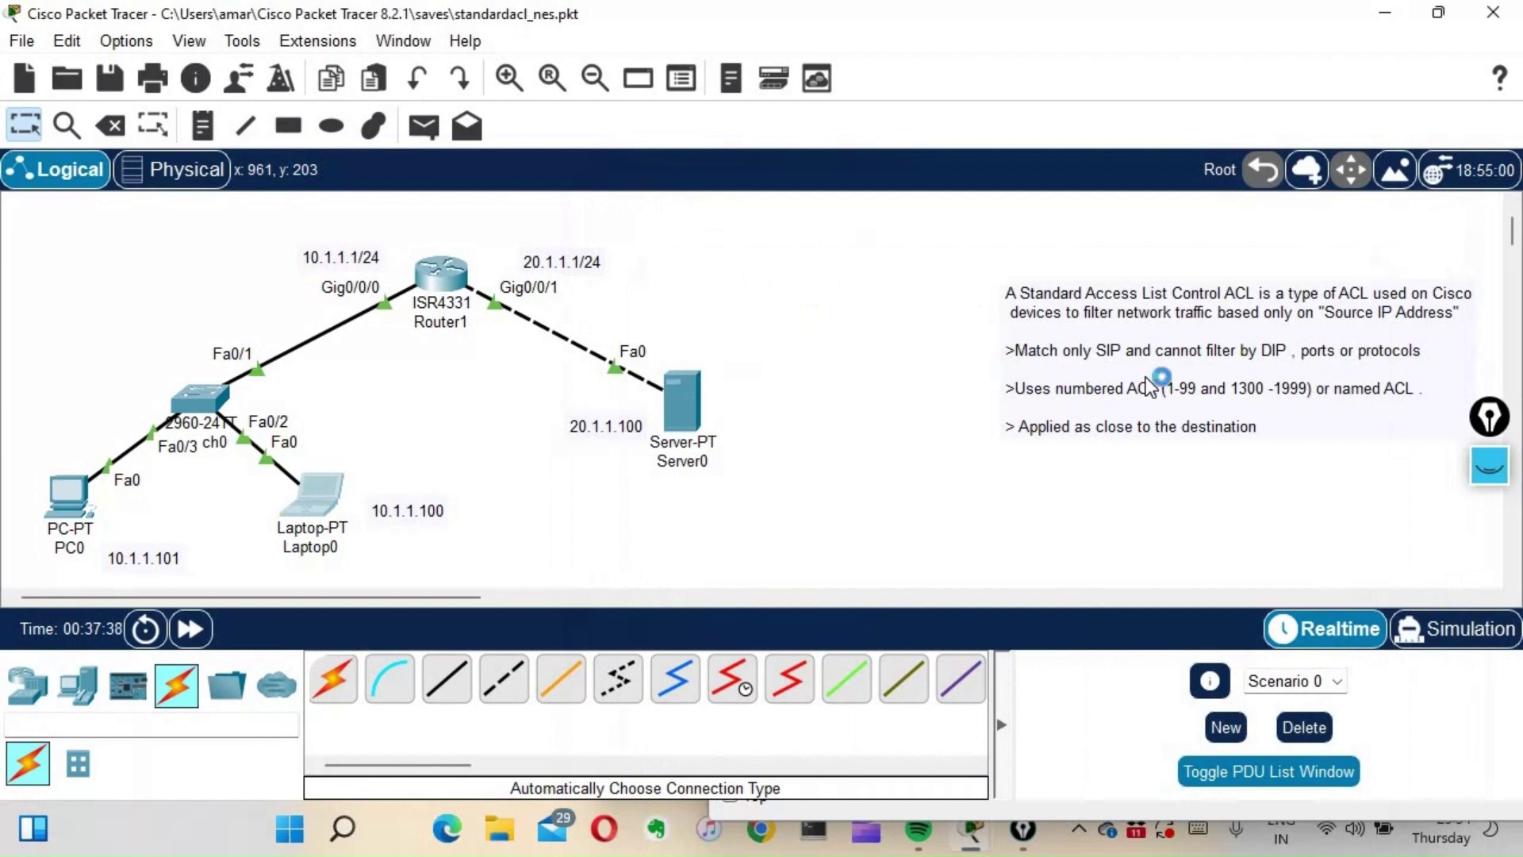